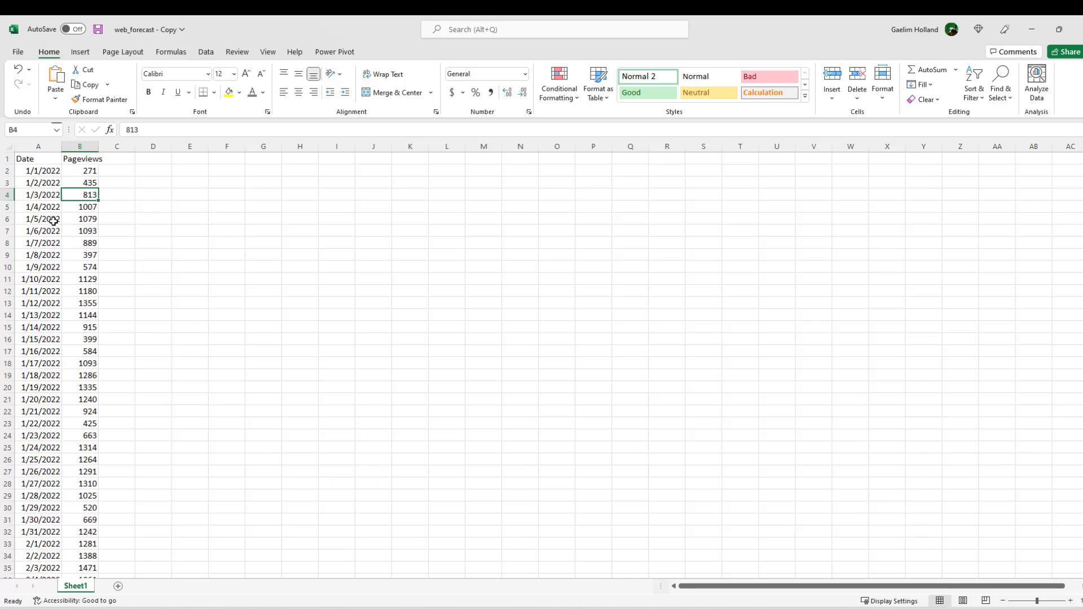
Review the management request slide, then return to the spreadsheet
{"action": "left_click", "coordinate": [54, 221]}
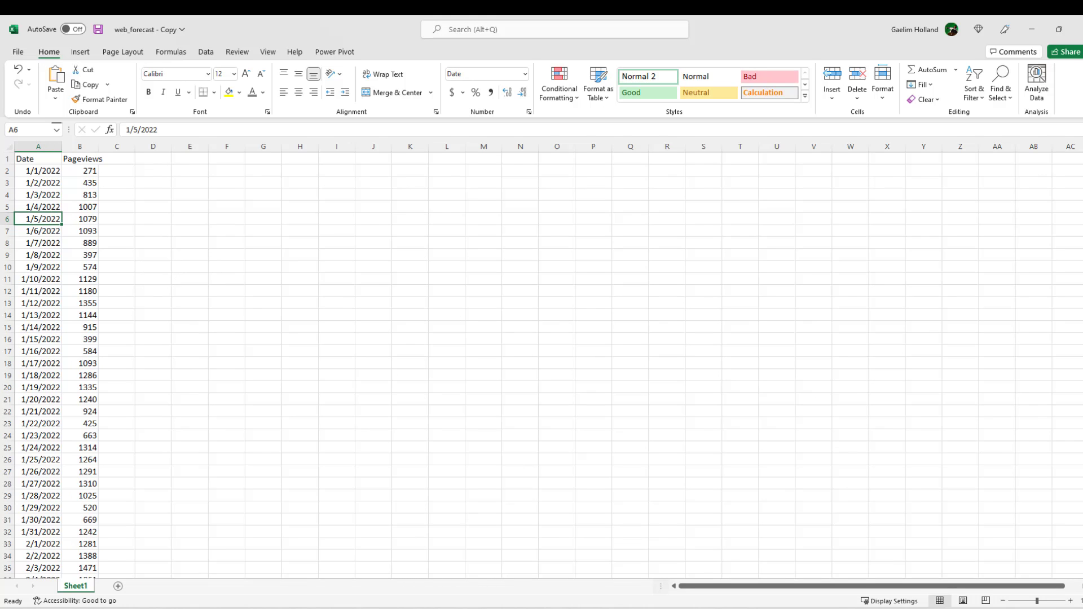
{"action": "key", "text": "alt+Tab"}
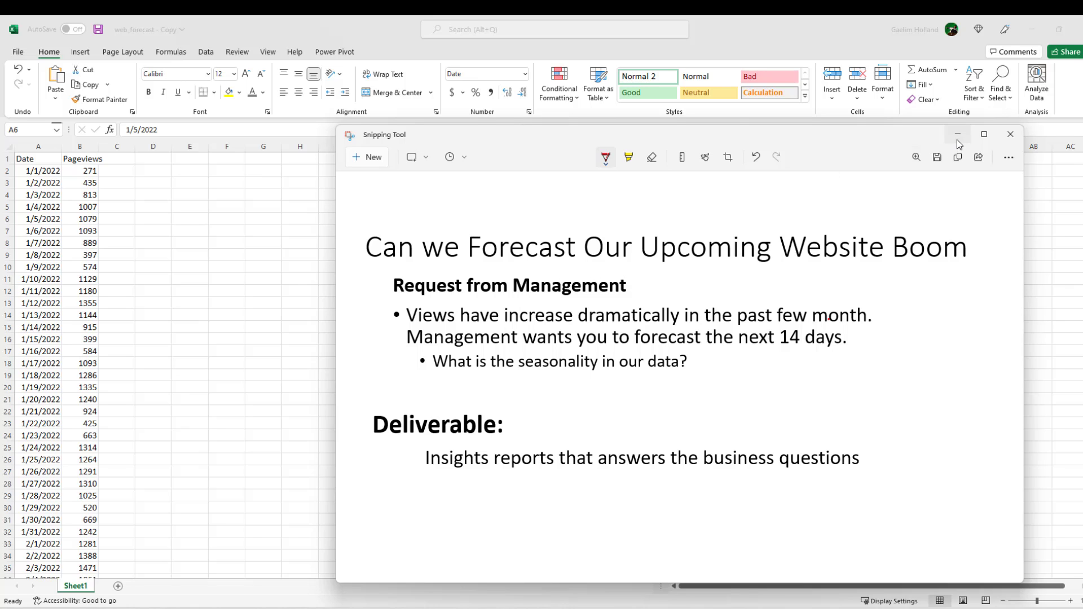
{"action": "left_click", "coordinate": [1010, 134]}
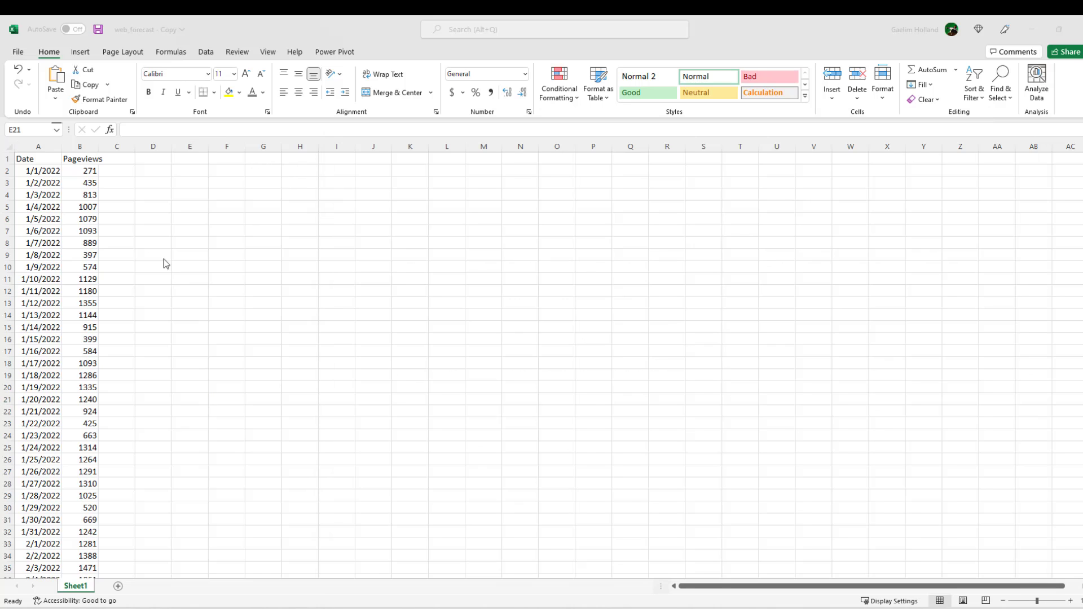
Insert the recommended line chart of the Date and Pageviews columns
{"action": "left_click", "coordinate": [46, 146]}
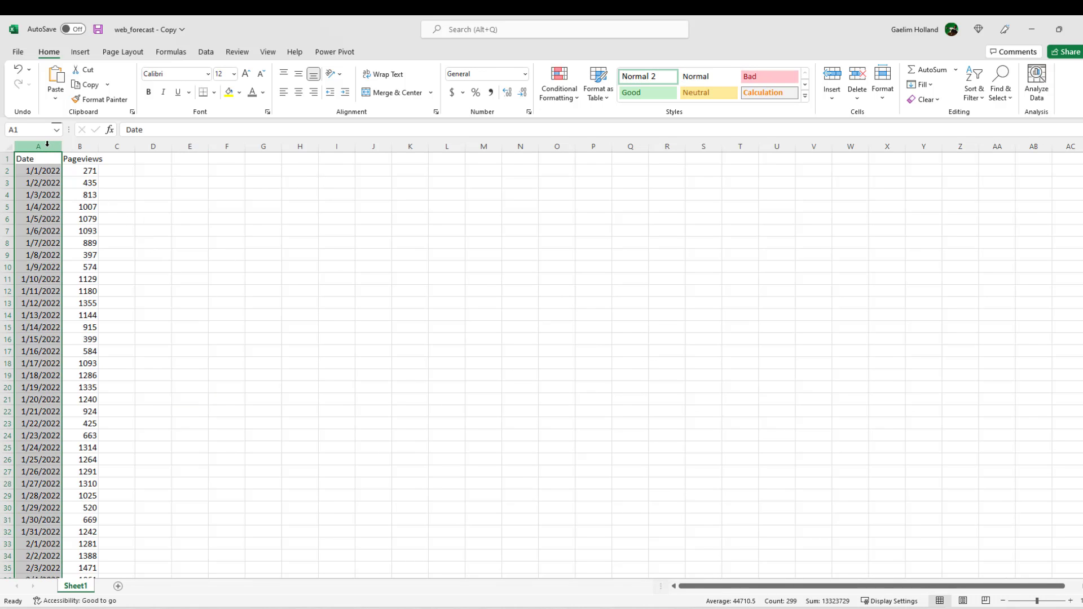
{"action": "left_click", "coordinate": [73, 142], "text": "ctrl"}
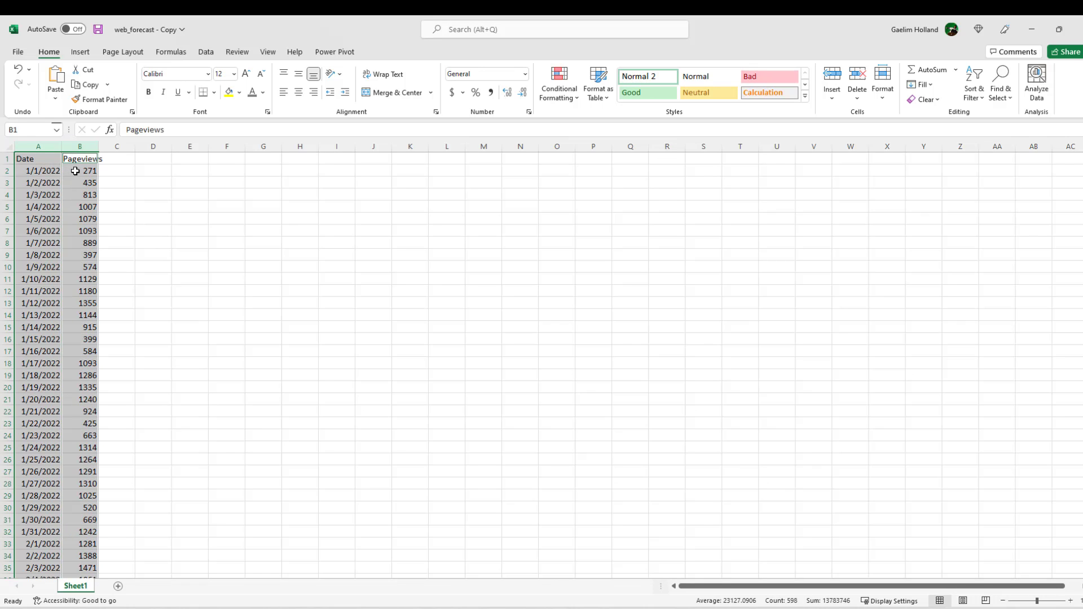
{"action": "left_click", "coordinate": [82, 52]}
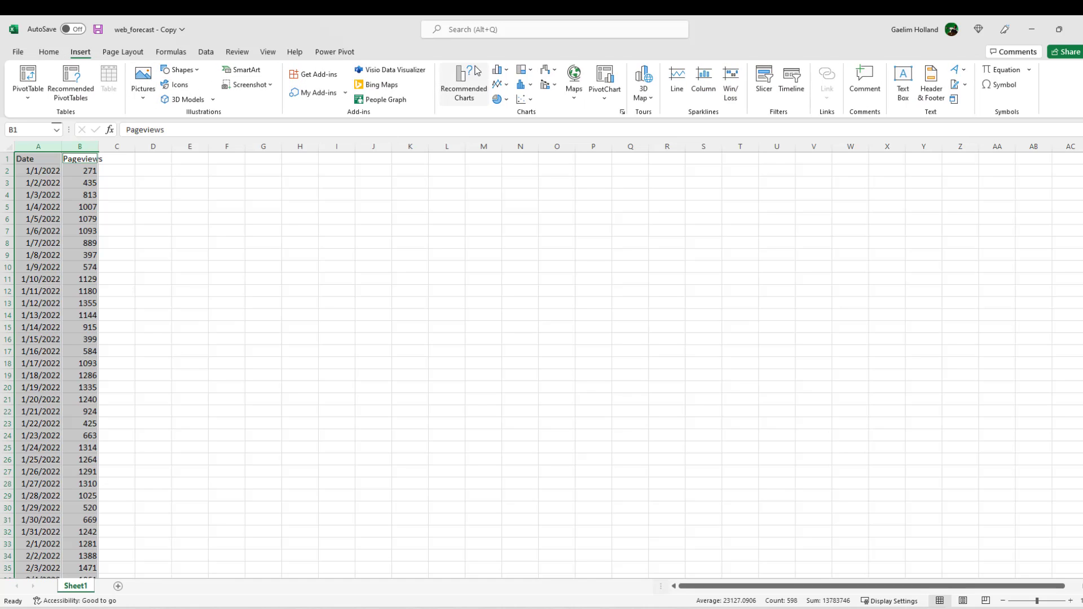
{"action": "left_click", "coordinate": [458, 84]}
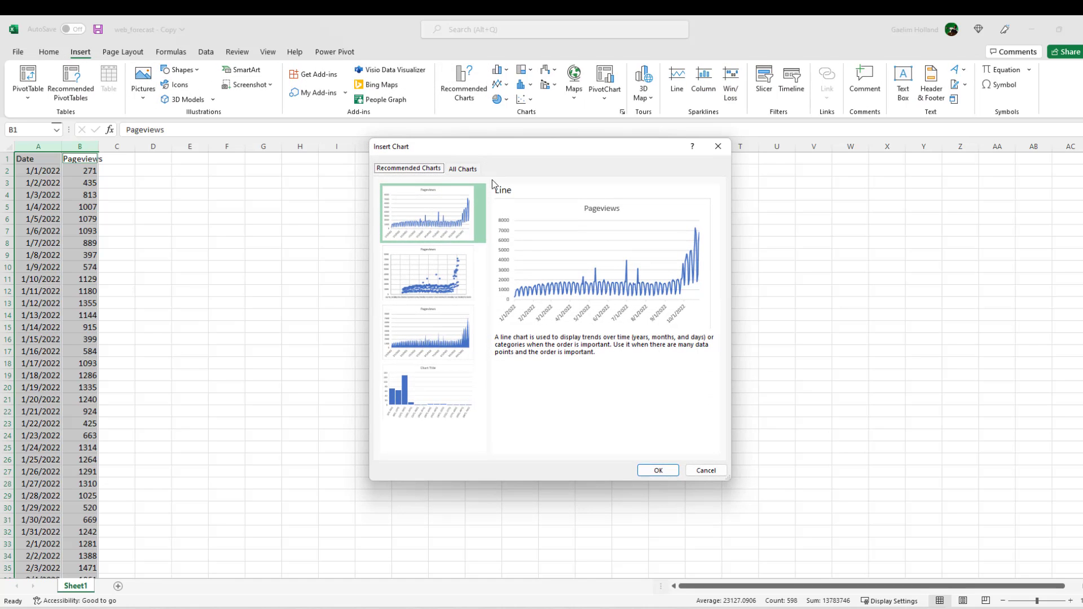
{"action": "double_click", "coordinate": [466, 217]}
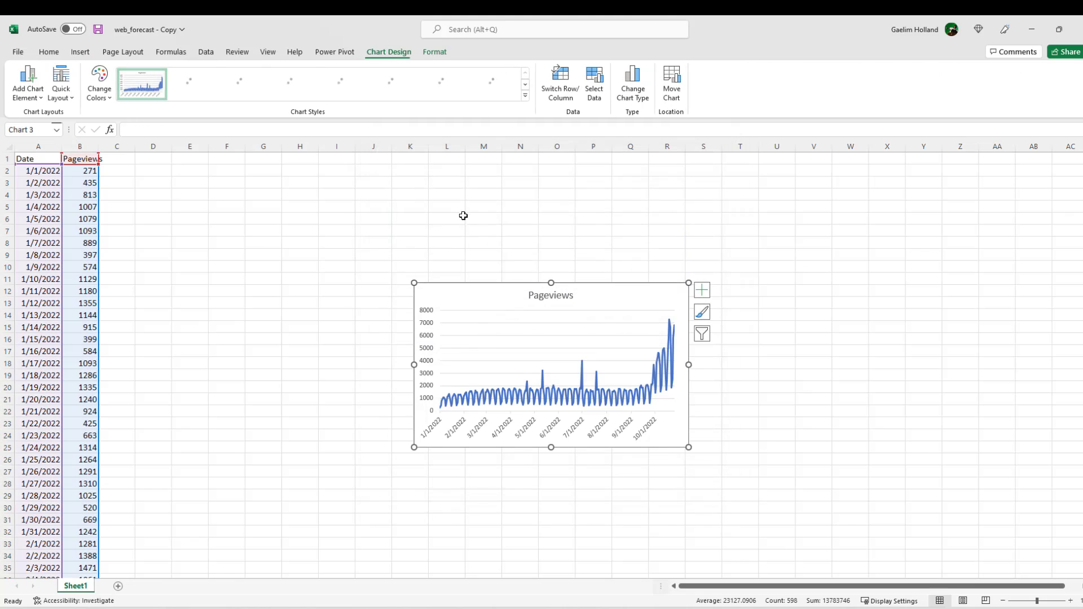
Enlarge the Pageviews chart and position it beside the data table
{"action": "left_click_drag", "start_coordinate": [508, 286], "coordinate": [342, 216]}
{"action": "left_click_drag", "start_coordinate": [523, 378], "coordinate": [696, 467]}
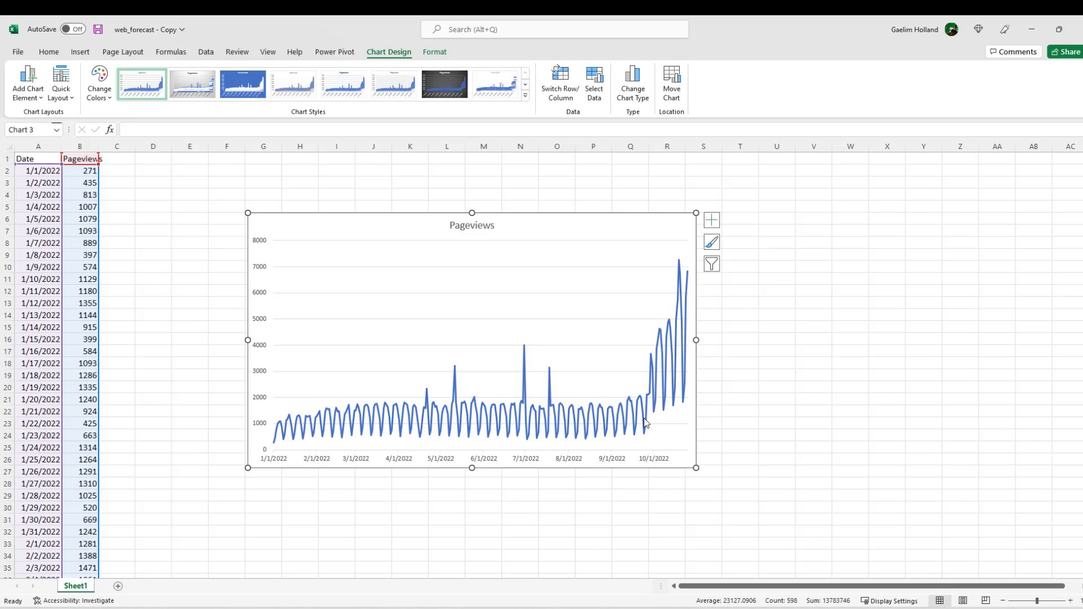
{"action": "mouse_move", "coordinate": [647, 402]}
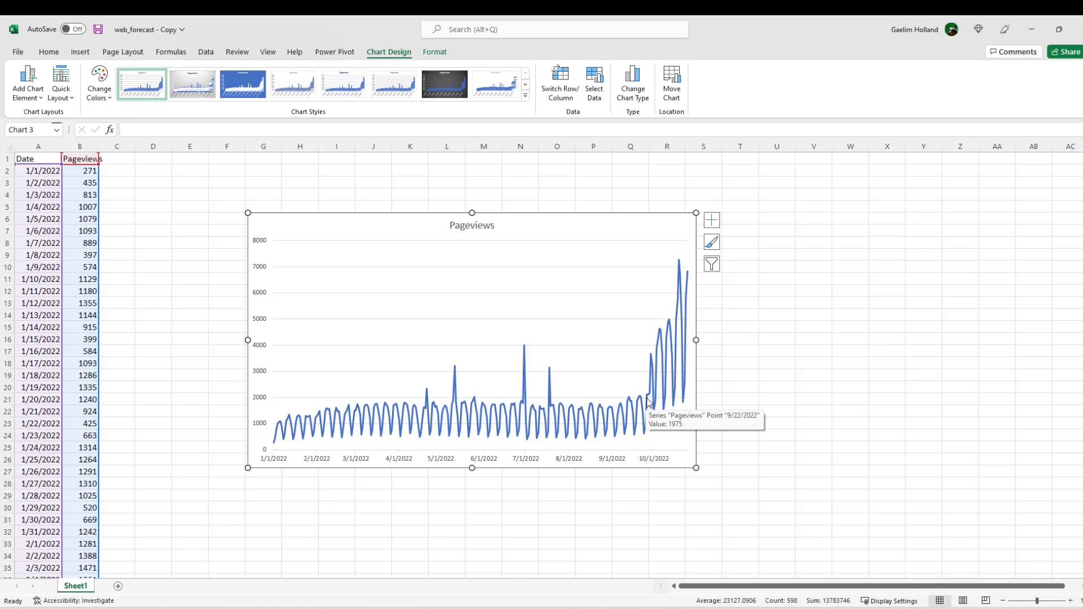
{"action": "mouse_move", "coordinate": [651, 361]}
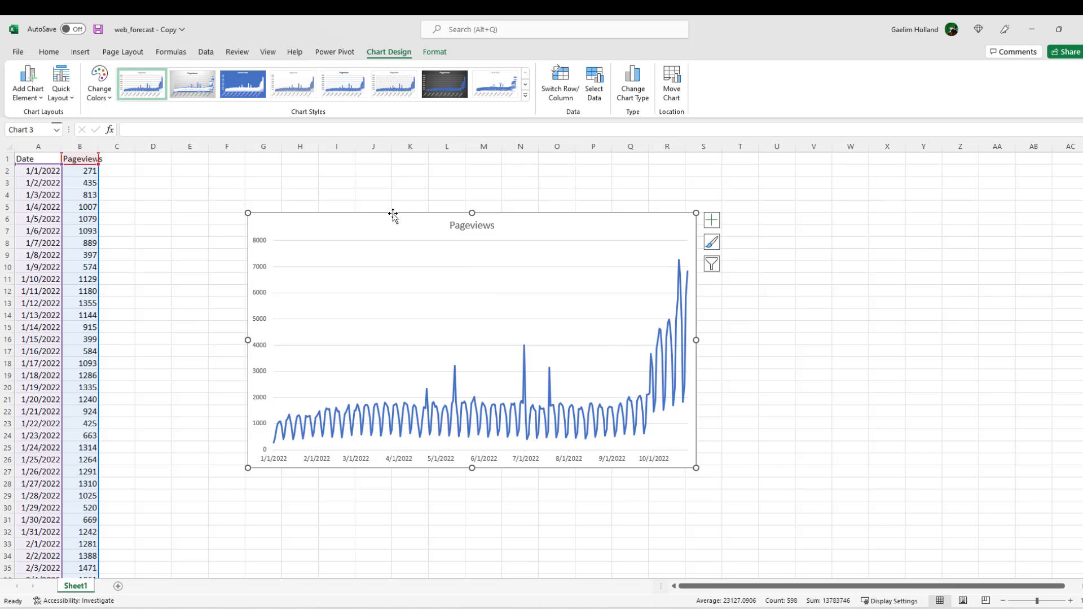
{"action": "left_click_drag", "start_coordinate": [394, 215], "coordinate": [534, 252]}
{"action": "key", "text": "Escape"}
Head O1 'Seasonality' and start a FORECAST.ETS.SEASONALITY formula in O2
{"action": "left_click", "coordinate": [556, 159]}
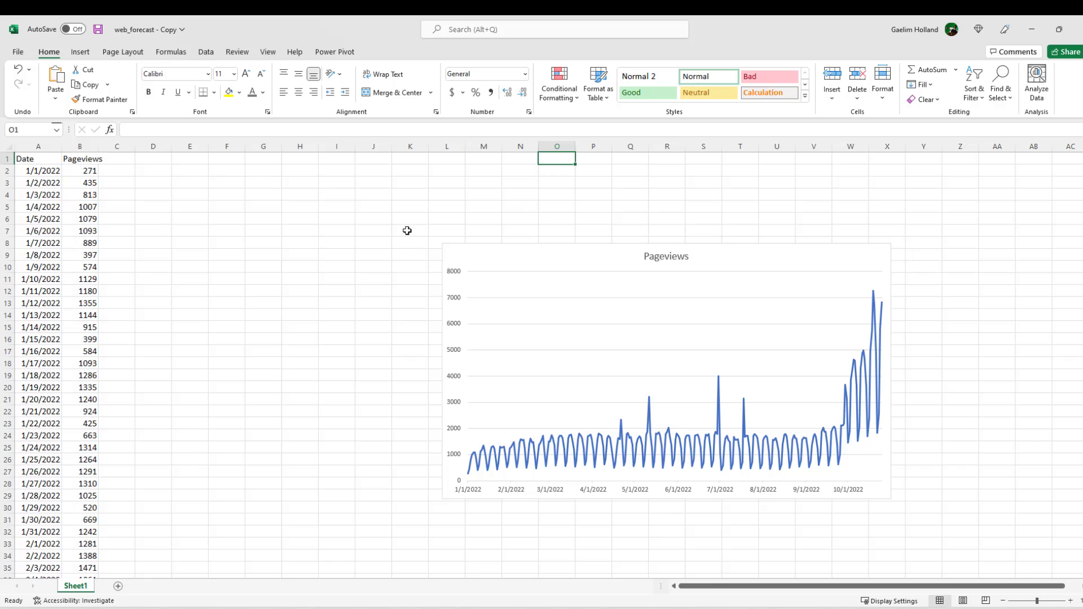
{"action": "type", "text": "Seasonality"}
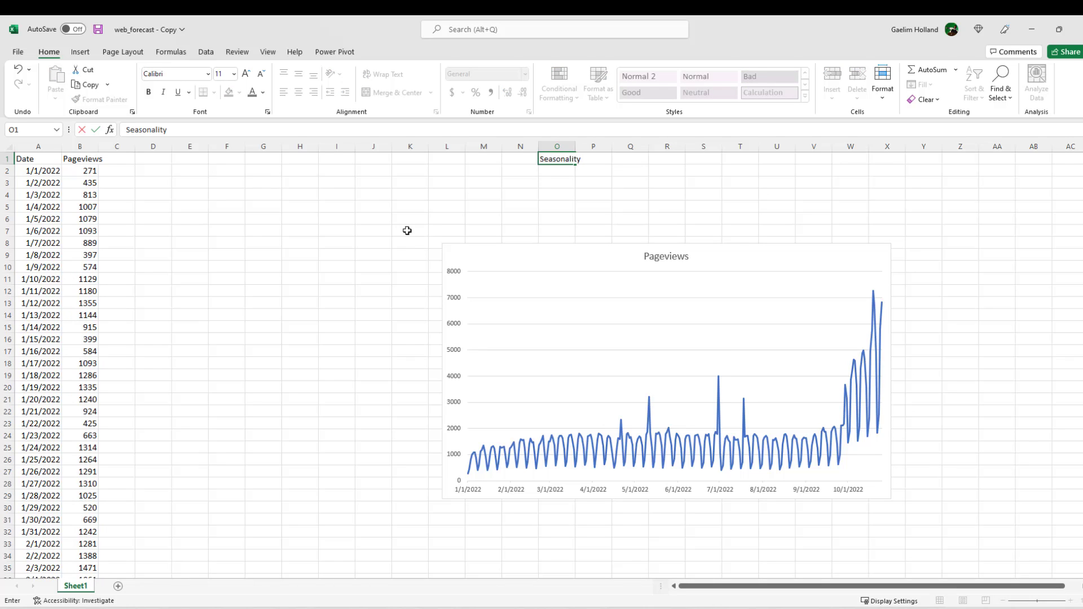
{"action": "left_click", "coordinate": [549, 171]}
{"action": "type", "text": "f"}
{"action": "type", "text": "=fore"}
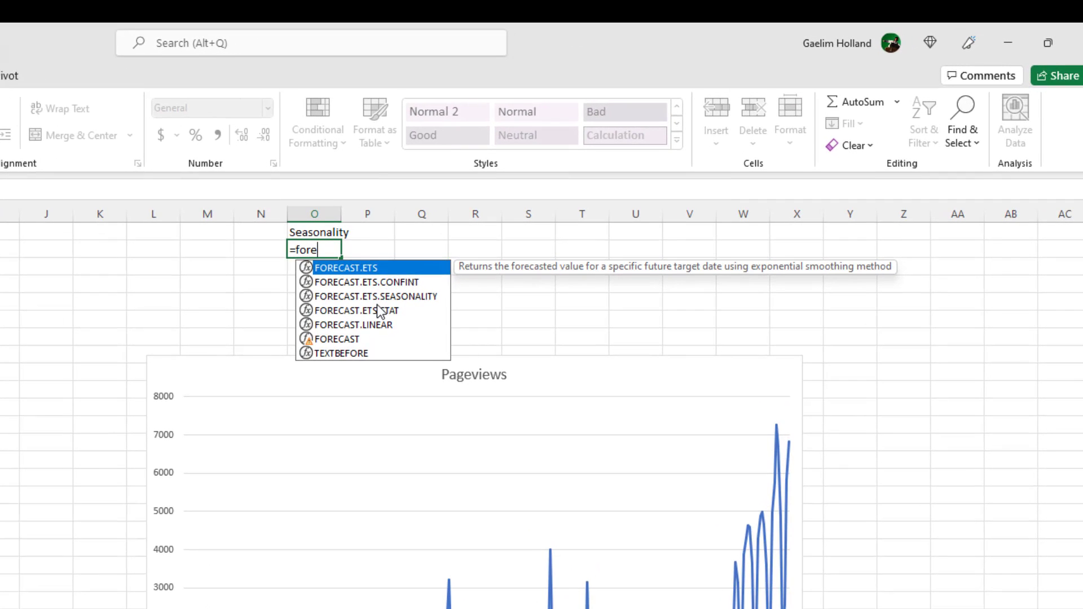
{"action": "double_click", "coordinate": [376, 296]}
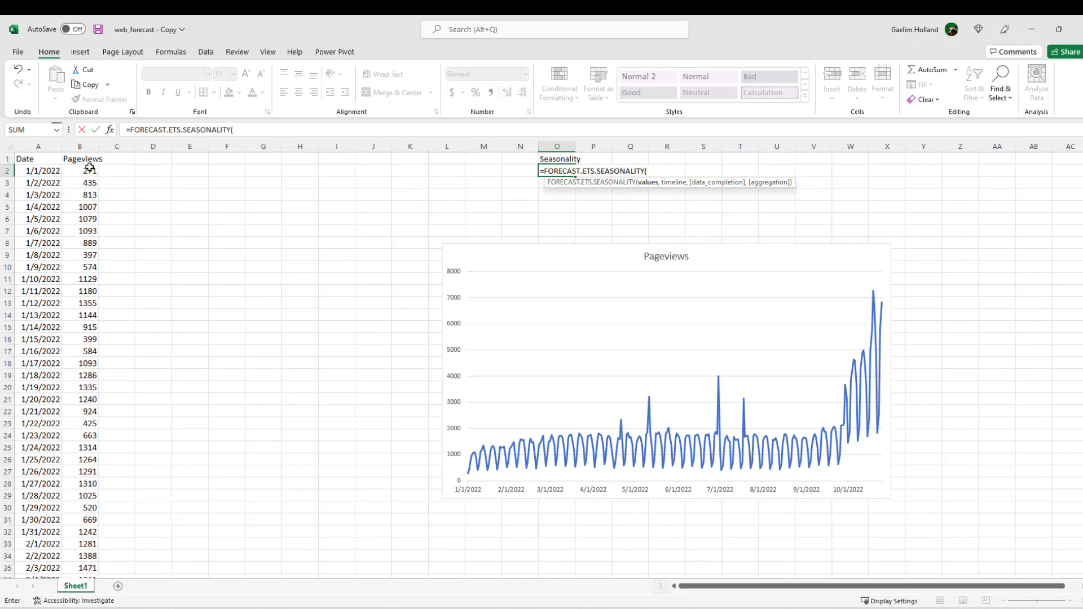
Give the formula values range B2:B299 and timeline range A2:A299
{"action": "left_click", "coordinate": [89, 170]}
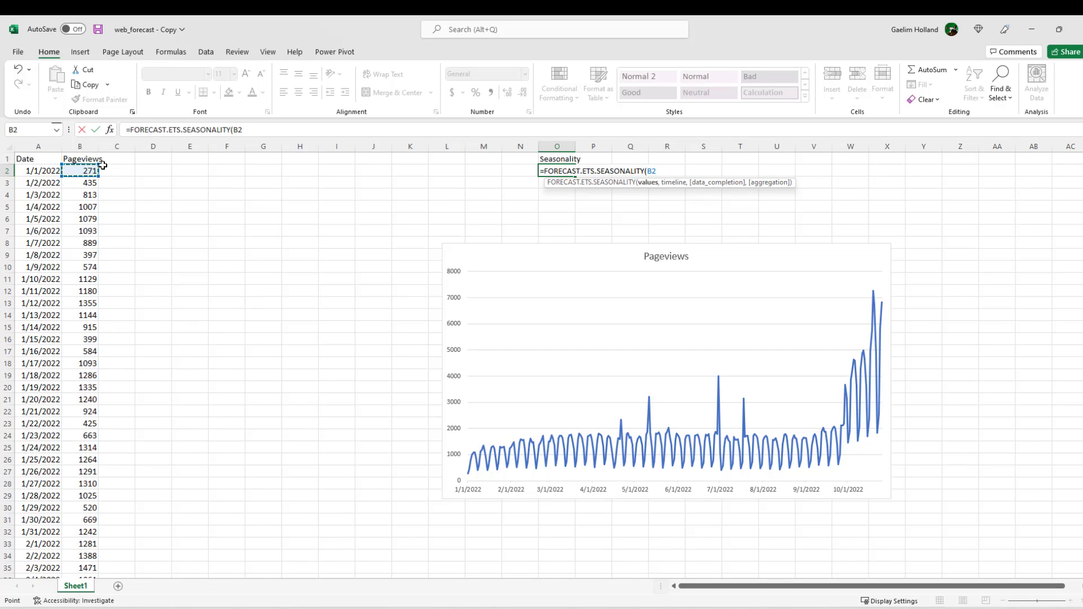
{"action": "key", "text": "ctrl+shift+Down"}
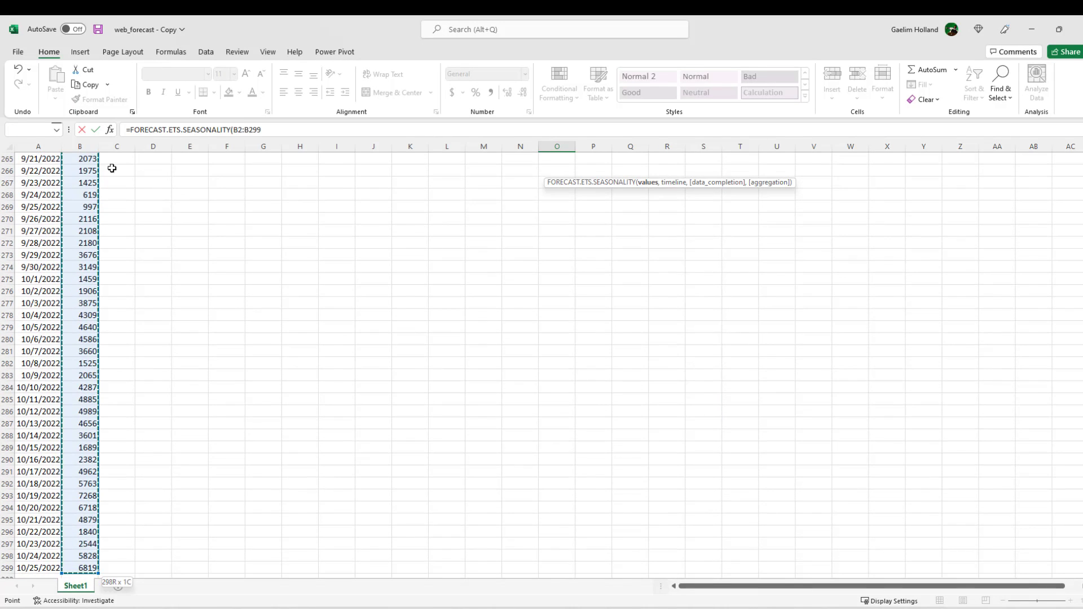
{"action": "left_click", "coordinate": [272, 135]}
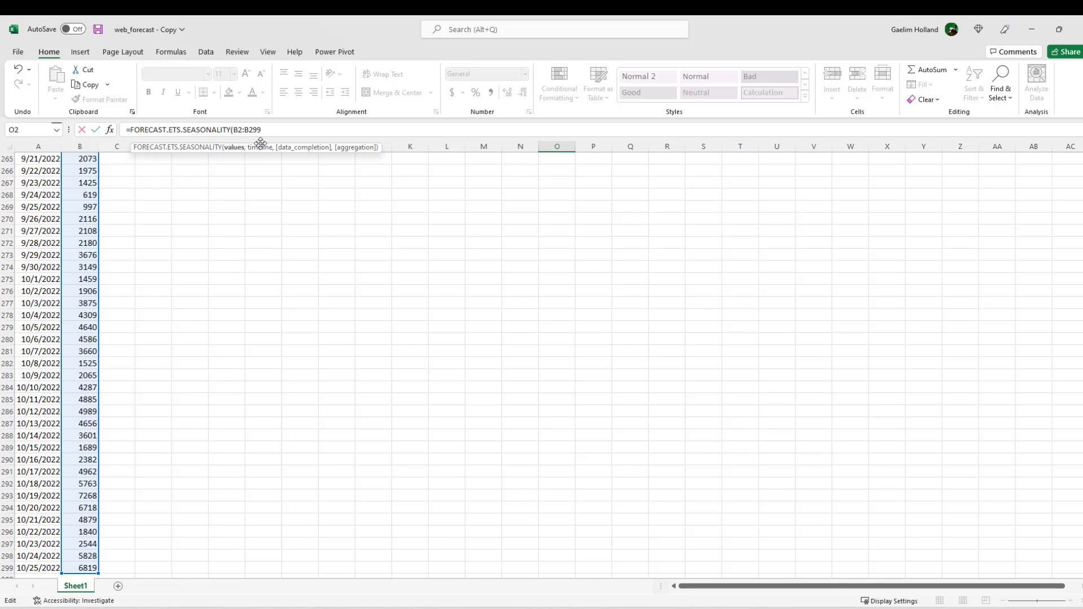
{"action": "type", "text": ",A"}
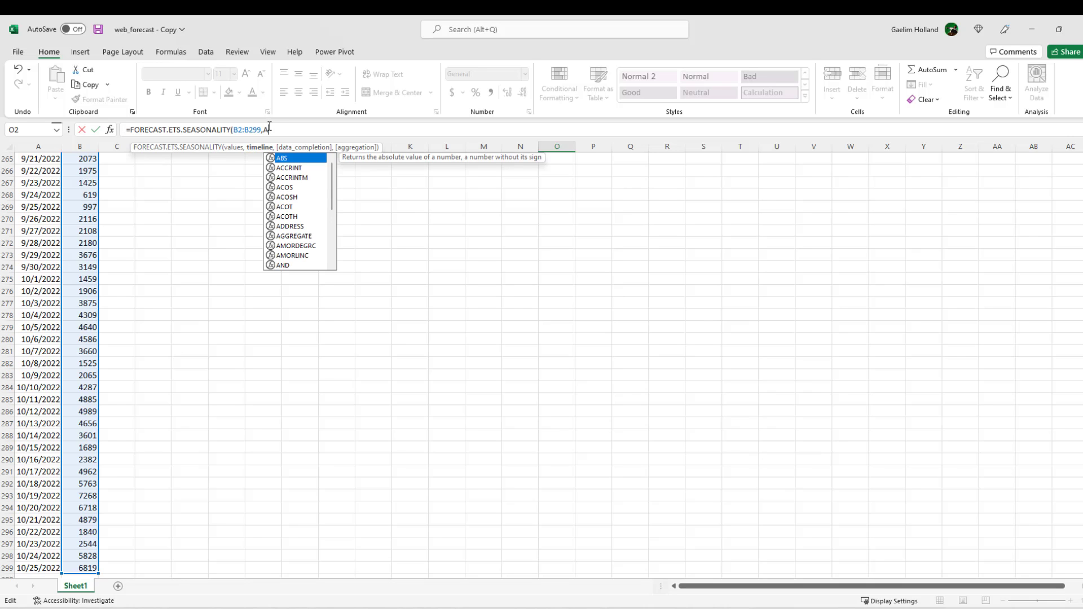
{"action": "key", "text": "Escape"}
{"action": "type", "text": "2:A2"}
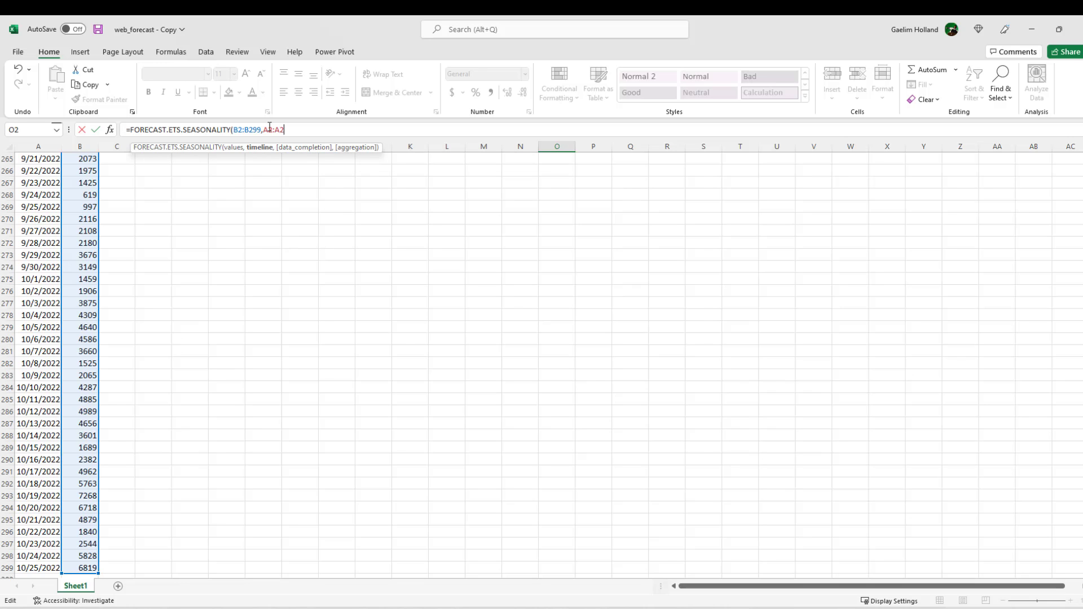
{"action": "type", "text": "99"}
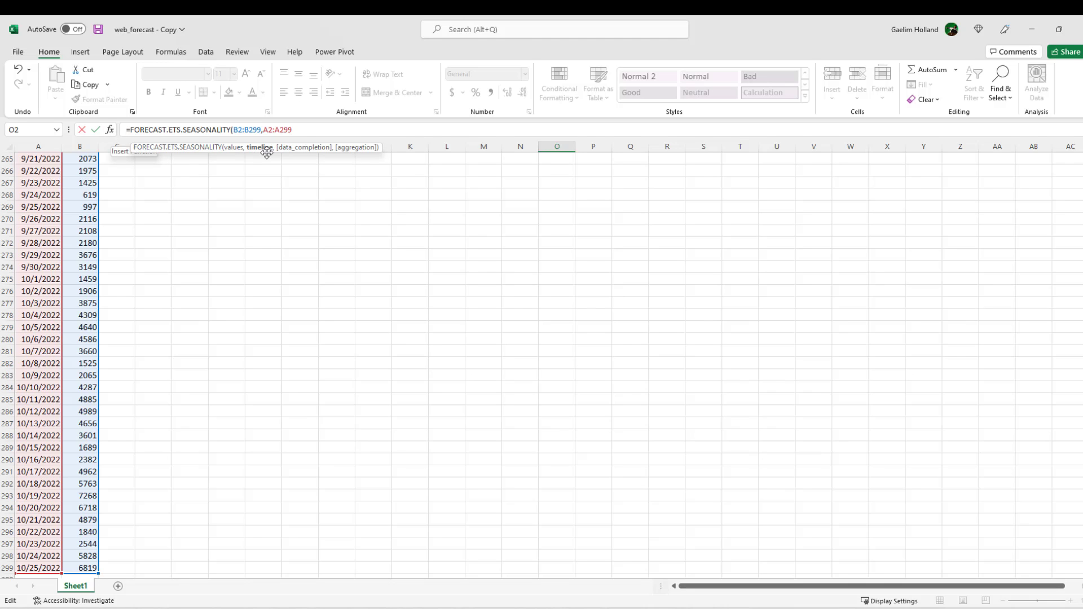
Confirm the FORECAST.ETS.SEASONALITY(B2:B299,A2:A299) arguments so O2 returns a seasonality of 7
{"action": "left_click", "coordinate": [111, 131]}
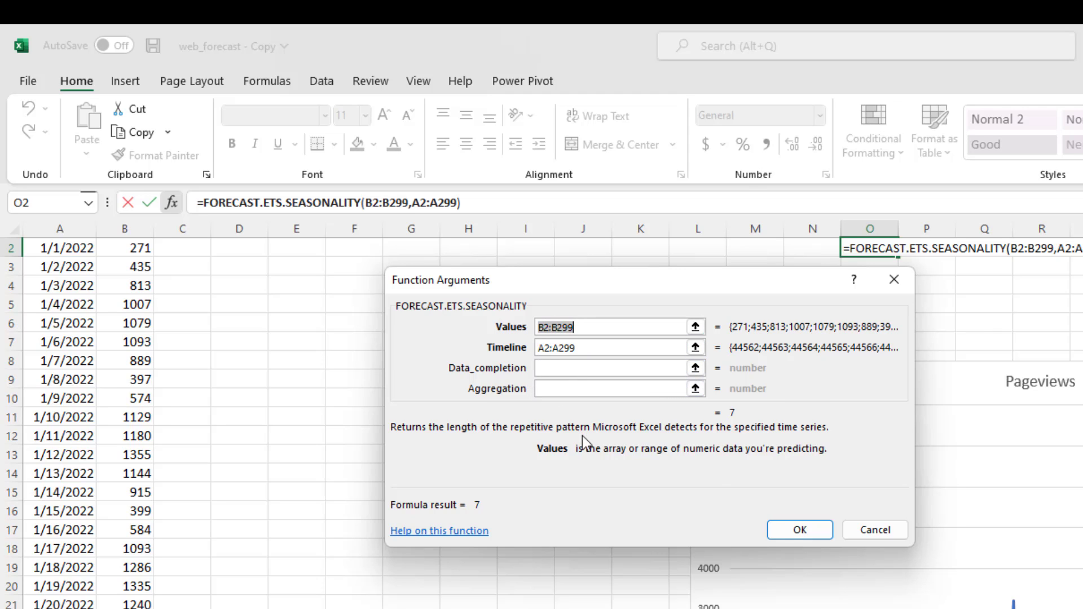
{"action": "left_click", "coordinate": [773, 529]}
{"action": "scroll", "coordinate": [875, 295], "scroll_direction": "up", "scroll_amount": 1}
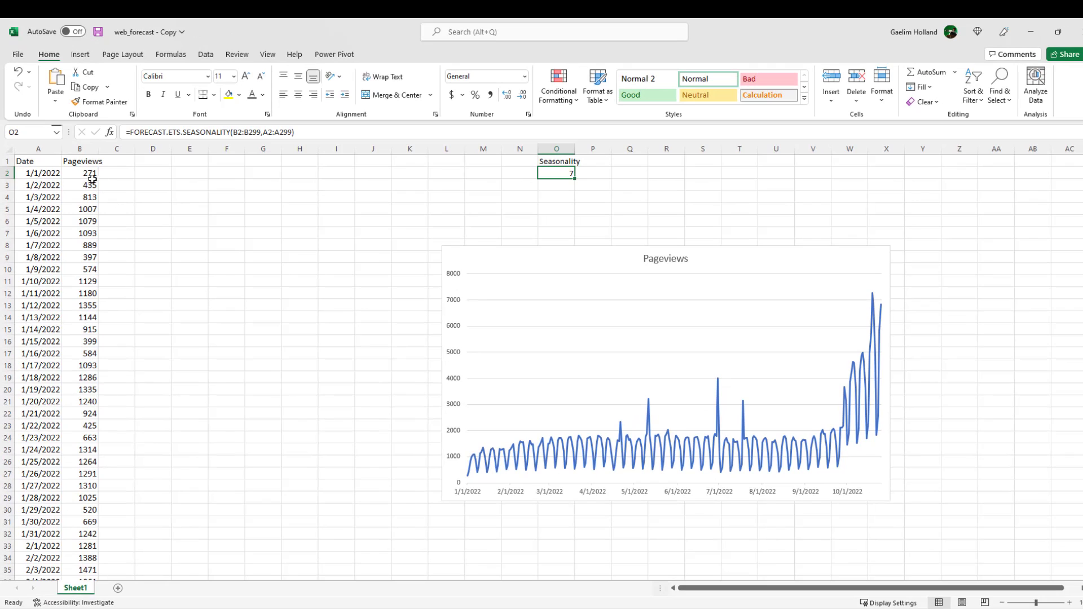
Add the heading 'Forecast' in cell C1
{"action": "left_click", "coordinate": [129, 162]}
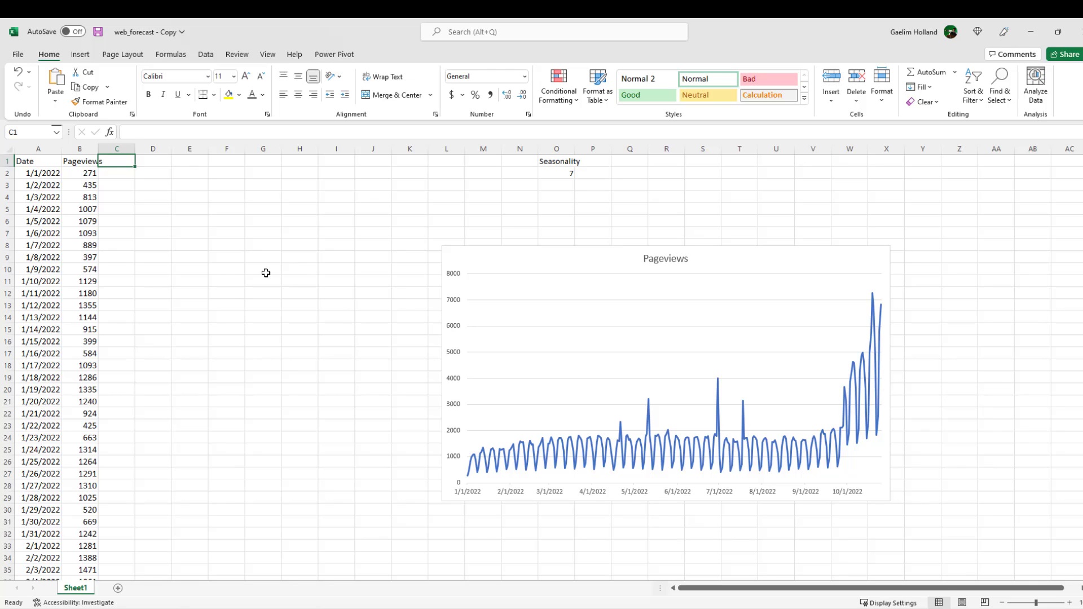
{"action": "type", "text": "Forecast"}
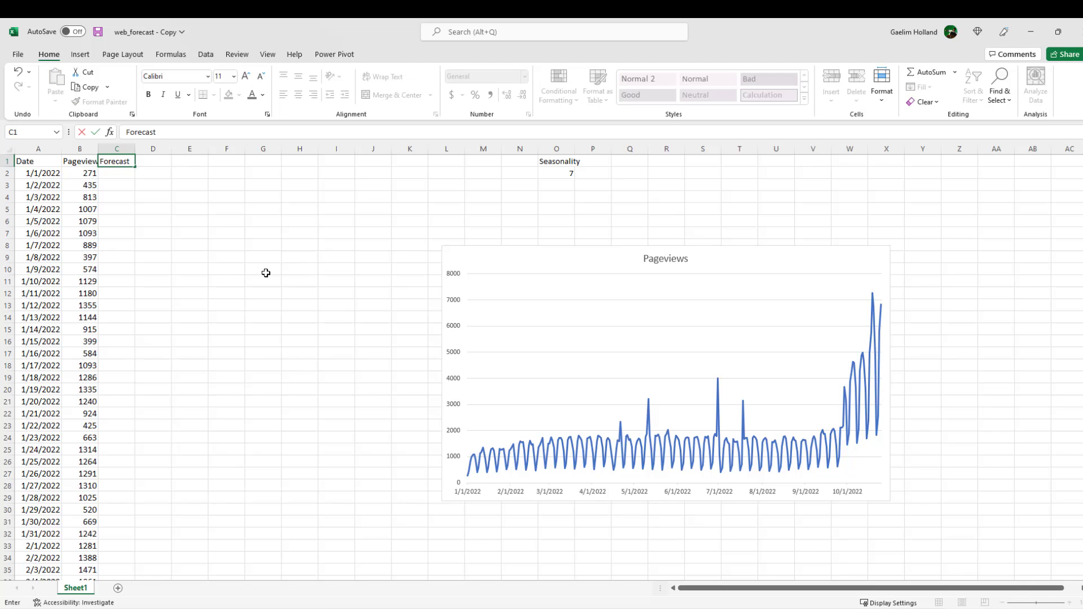
{"action": "left_click", "coordinate": [148, 292]}
Check where the pageview data ends by selecting down from B13
{"action": "left_click", "coordinate": [91, 303]}
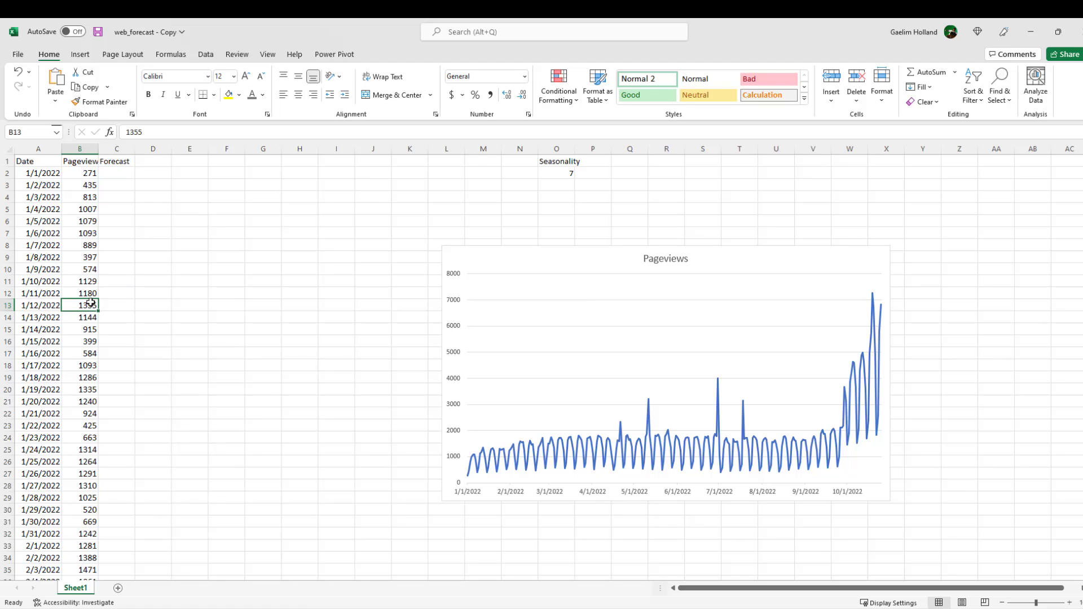
{"action": "key", "text": "ctrl+shift+Down"}
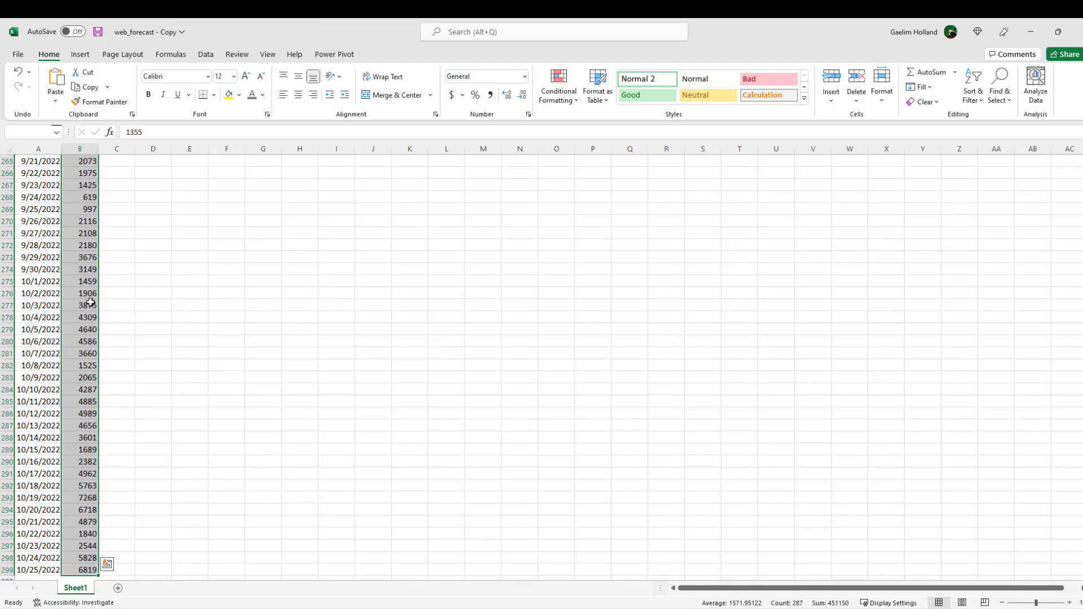
{"action": "scroll", "coordinate": [90, 305], "scroll_direction": "down", "scroll_amount": 3}
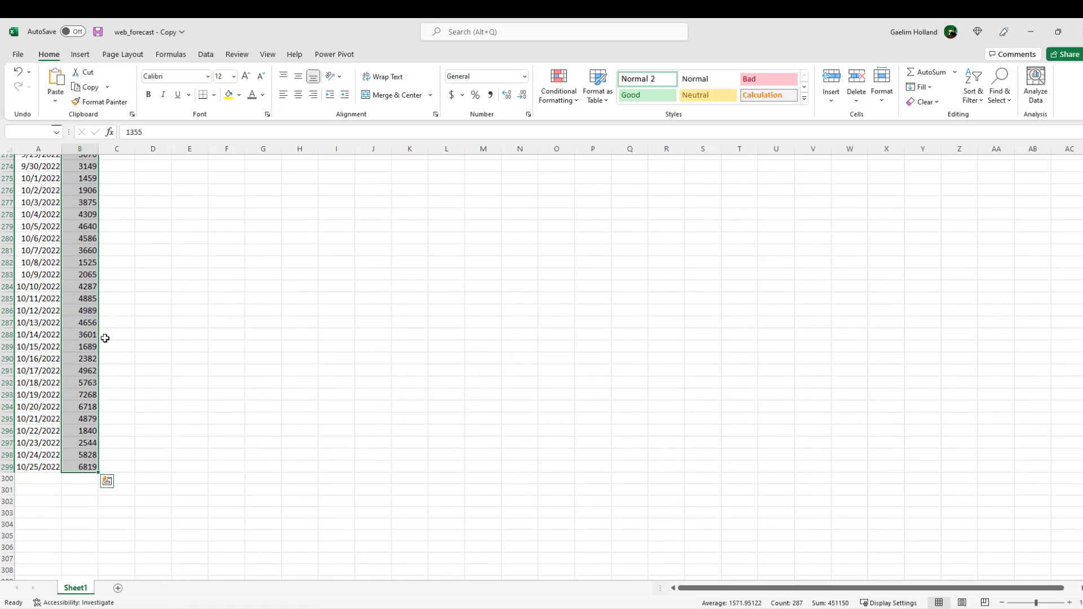
{"action": "left_click", "coordinate": [82, 488]}
Extend the dates from the last three rows down to 11/11/2022 in row 316
{"action": "left_click", "coordinate": [20, 470]}
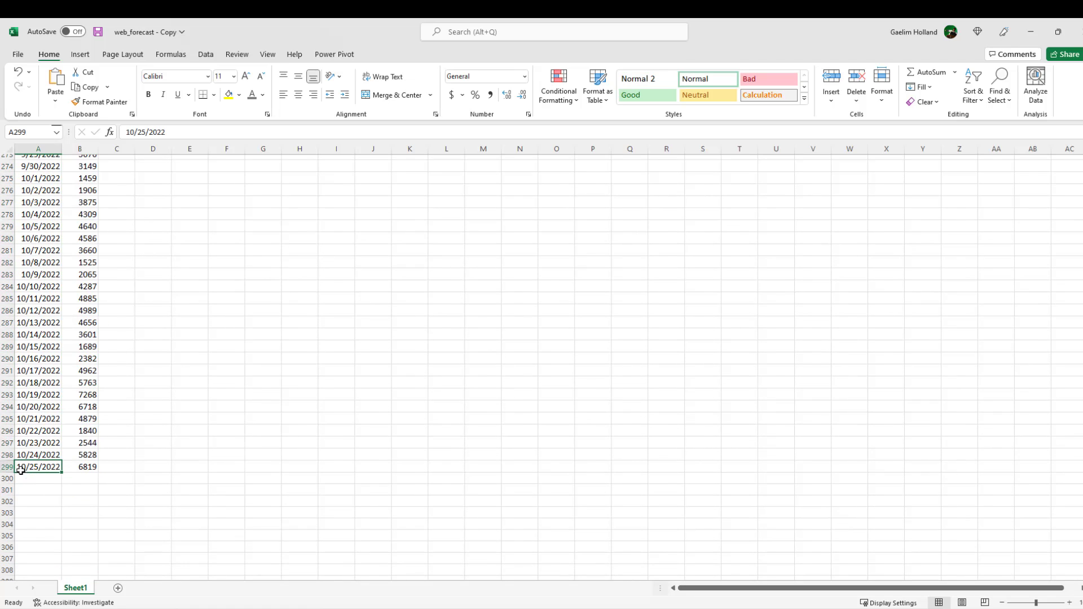
{"action": "left_click_drag", "start_coordinate": [23, 445], "coordinate": [27, 466]}
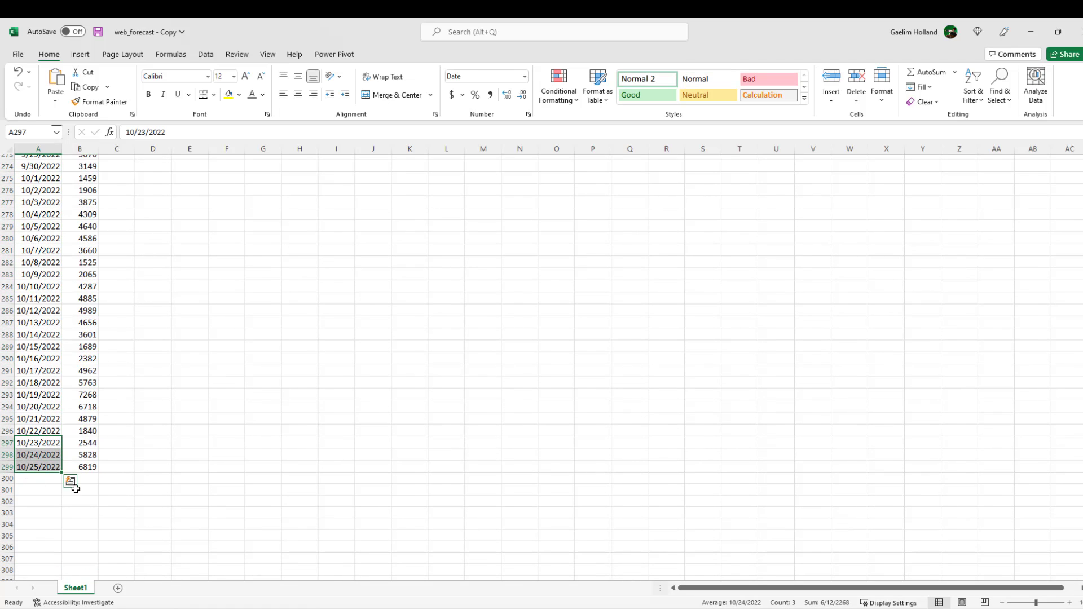
{"action": "scroll", "coordinate": [43, 450], "scroll_direction": "down", "scroll_amount": 1}
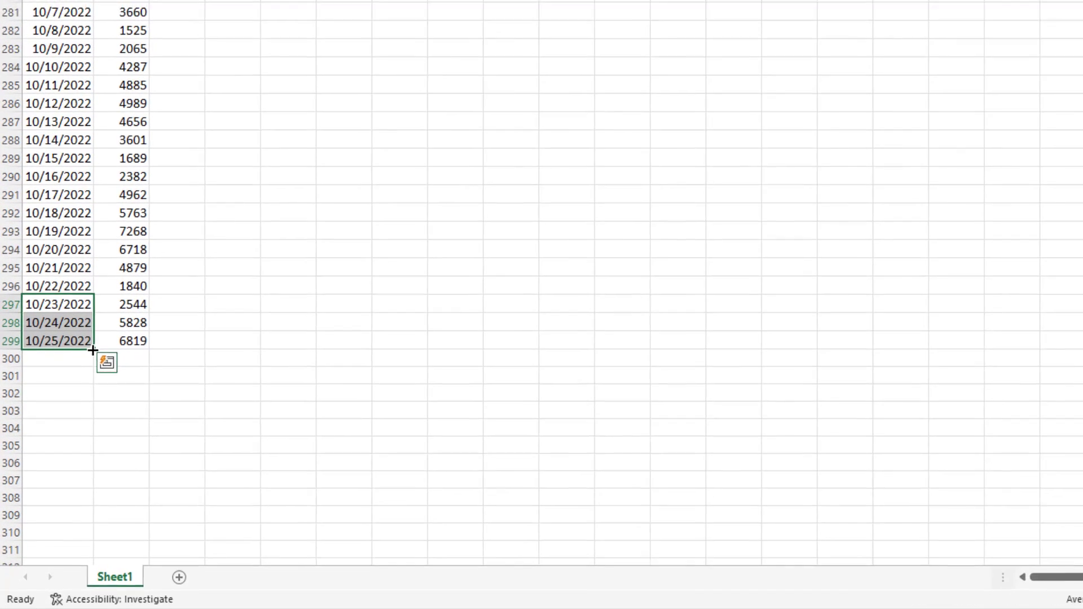
{"action": "left_click_drag", "start_coordinate": [62, 439], "coordinate": [61, 500]}
{"action": "left_click_drag", "start_coordinate": [96, 438], "coordinate": [87, 541]}
{"action": "scroll", "coordinate": [78, 489], "scroll_direction": "down", "scroll_amount": 2}
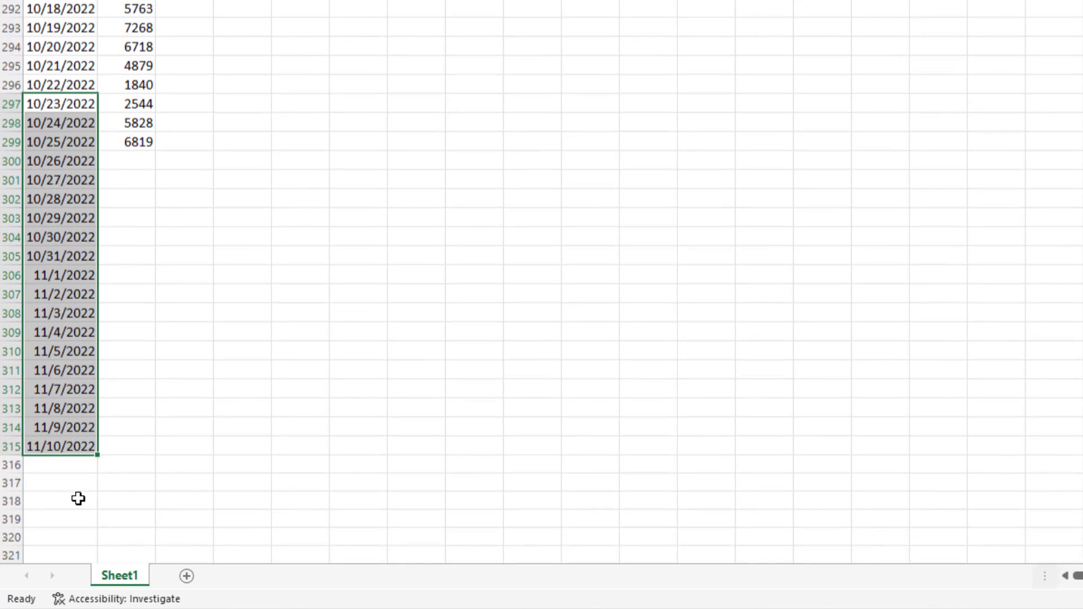
{"action": "mouse_move", "coordinate": [98, 448]}
{"action": "left_mouse_down"}
{"action": "mouse_move", "coordinate": [98, 487]}
{"action": "mouse_move", "coordinate": [96, 462]}
{"action": "left_mouse_up"}
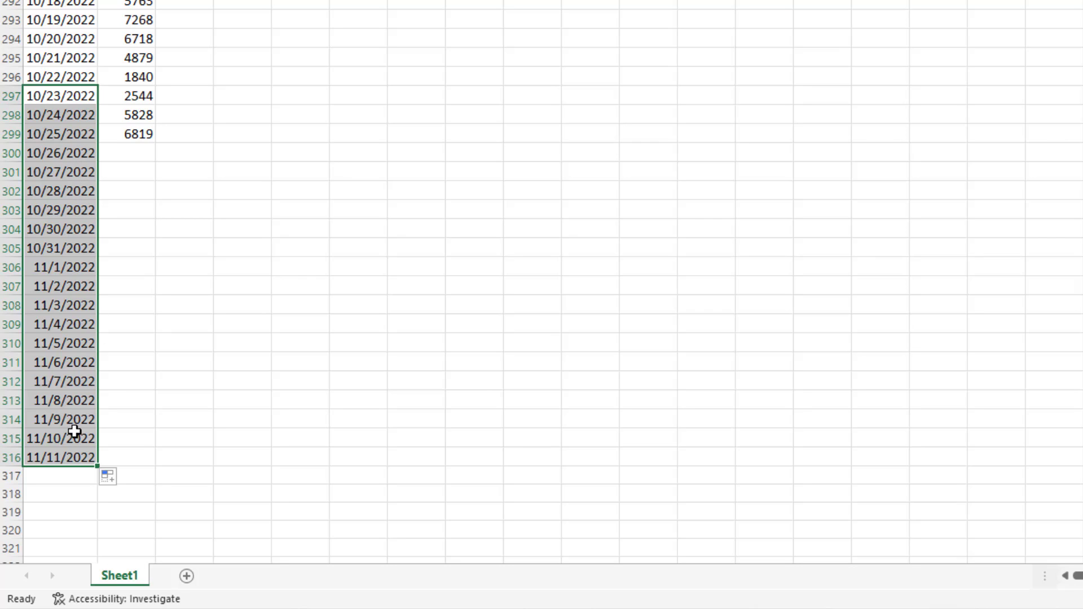
{"action": "left_click", "coordinate": [126, 153]}
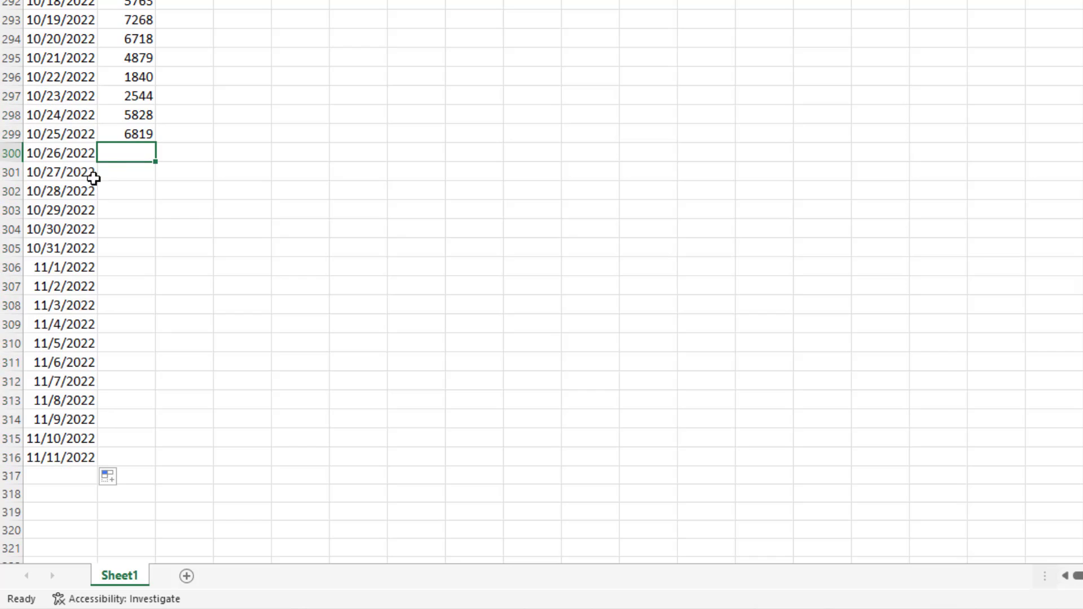
{"action": "left_click", "coordinate": [176, 154]}
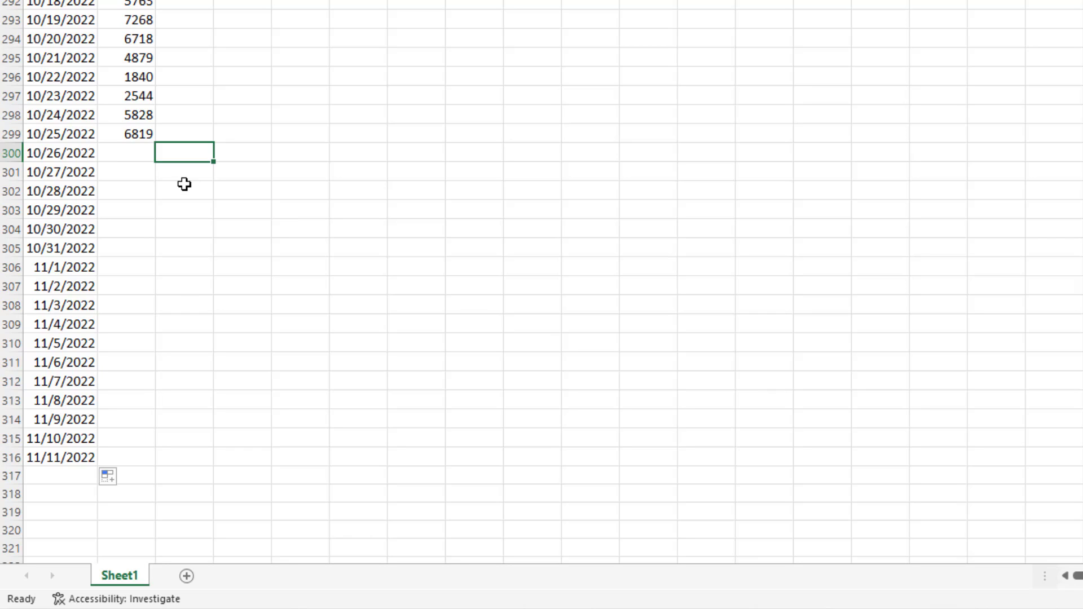
Start a FORECAST.ETS formula in C300 with target date A300
{"action": "type", "text": "=fore"}
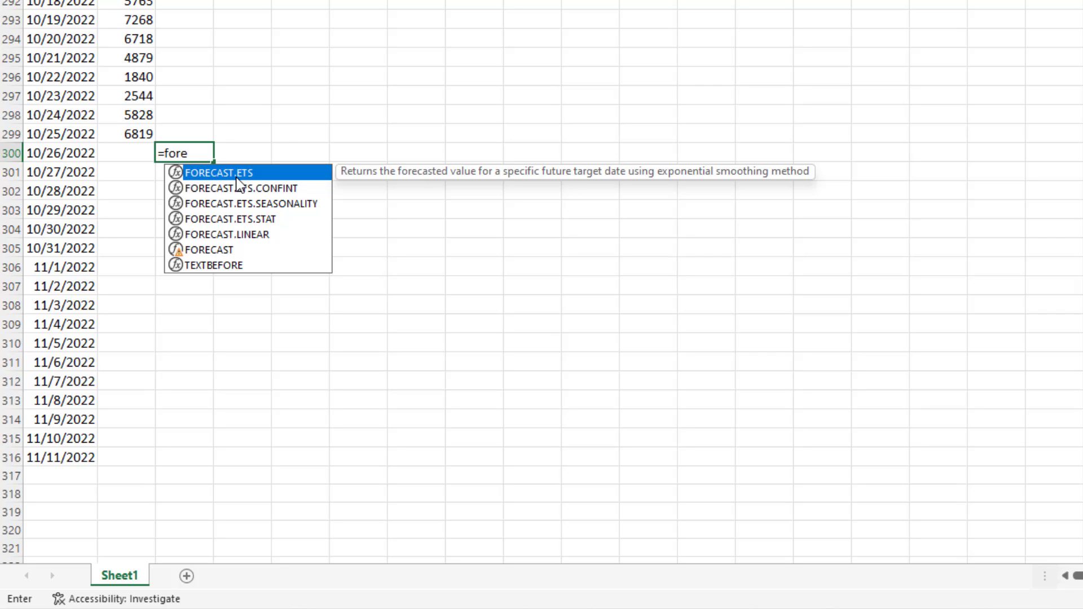
{"action": "double_click", "coordinate": [237, 176]}
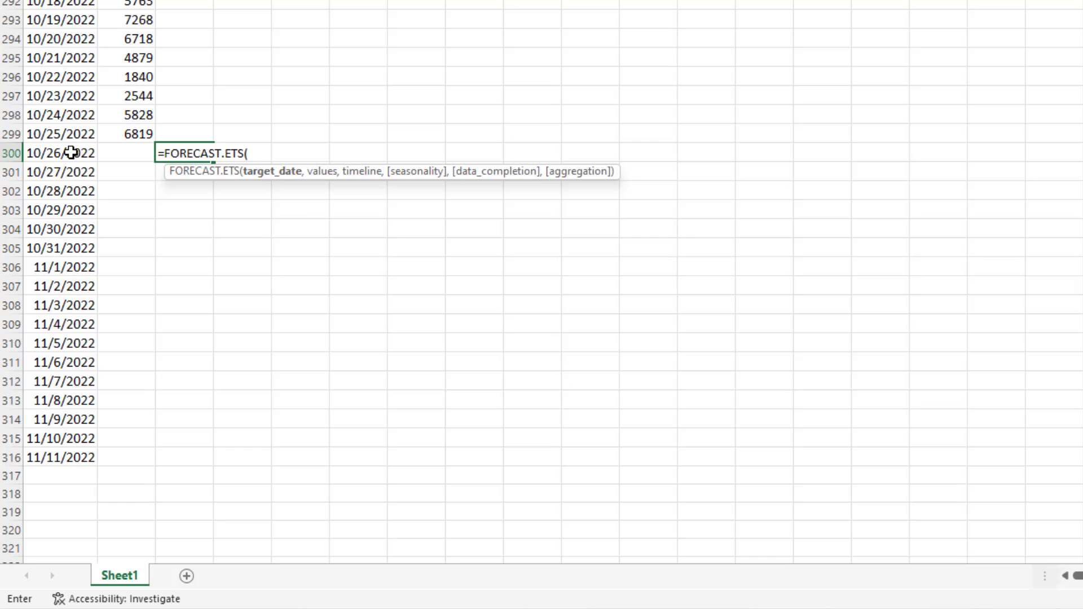
{"action": "left_click", "coordinate": [71, 152]}
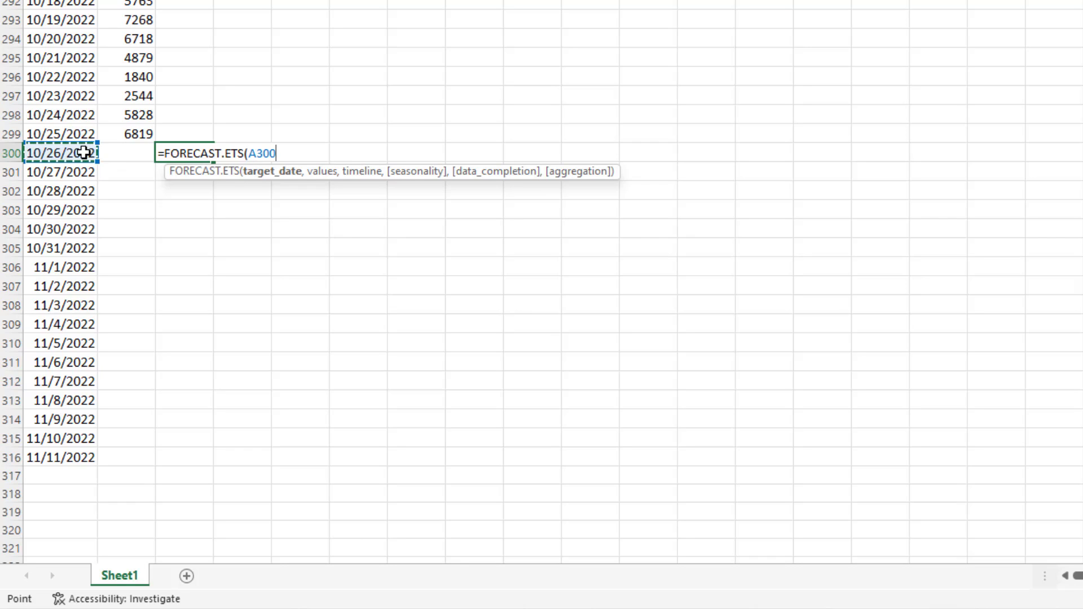
{"action": "type", "text": ","}
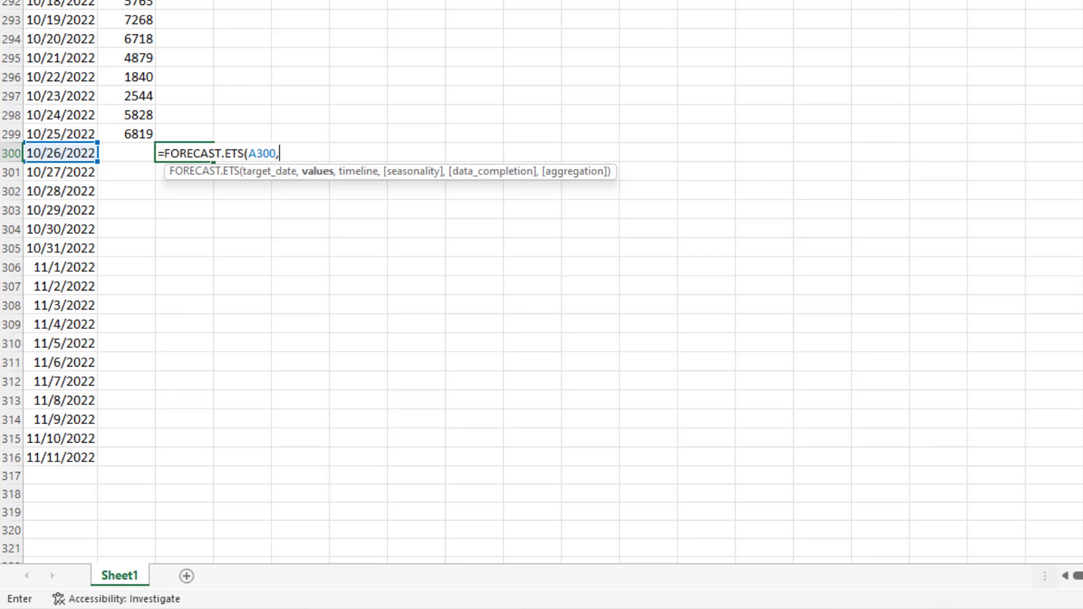
In Function Arguments, set the Values range to B2:B299
{"action": "left_click", "coordinate": [127, 59]}
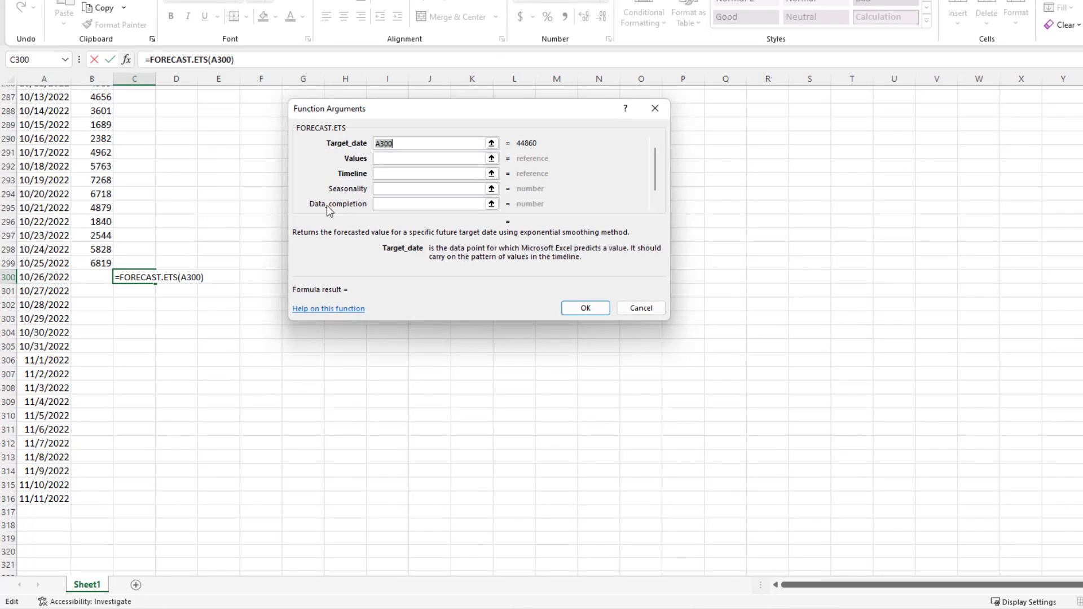
{"action": "left_click", "coordinate": [399, 158]}
{"action": "left_click", "coordinate": [397, 142]}
{"action": "left_click", "coordinate": [392, 158]}
{"action": "left_click", "coordinate": [390, 148]}
{"action": "type", "text": "b"}
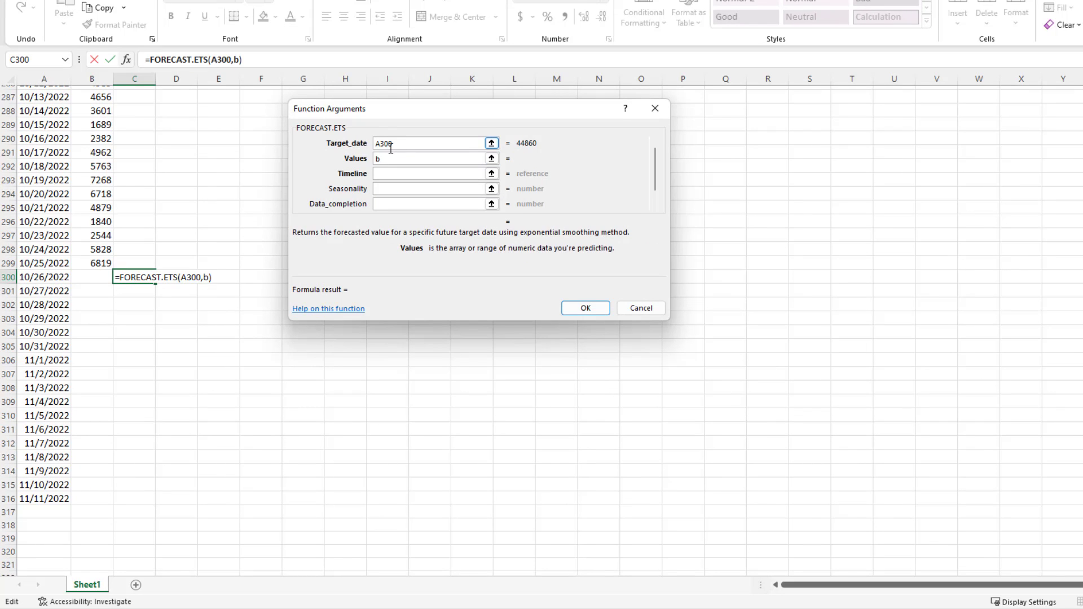
{"action": "key", "text": "BackSpace"}
{"action": "type", "text": "B2"}
{"action": "type", "text": "\""}
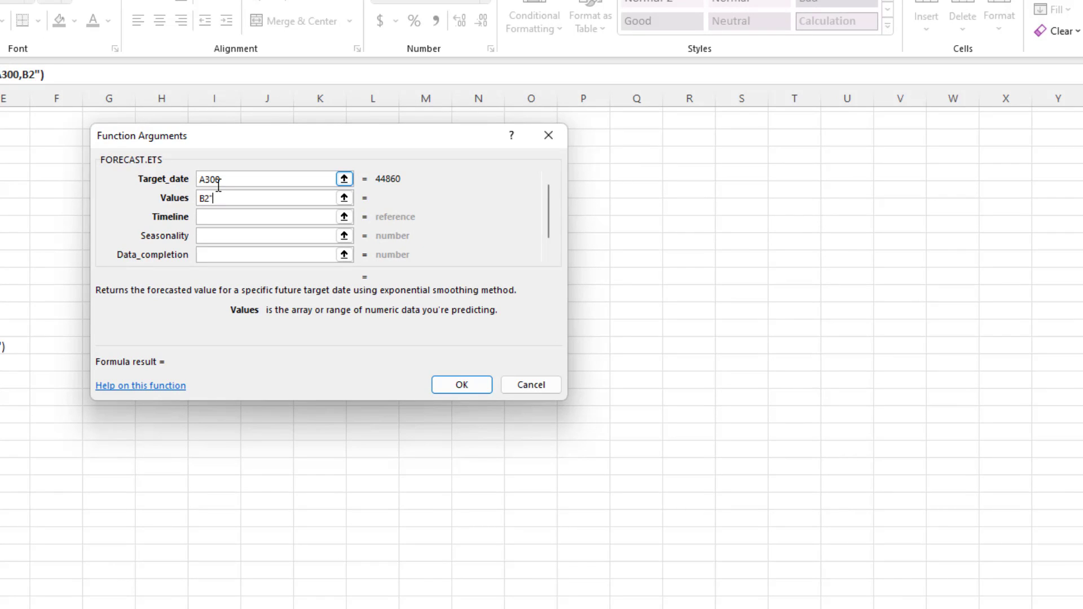
{"action": "key", "text": "BackSpace"}
{"action": "type", "text": ":B299"}
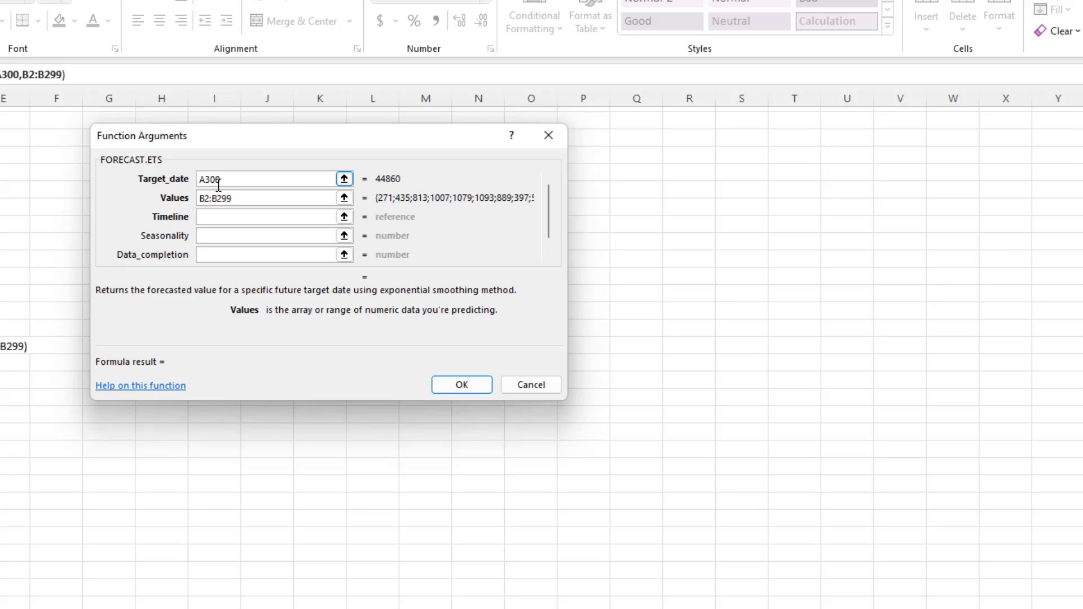
Set timeline A2:A299 and seasonality 7, giving a forecast of 6308.872
{"action": "left_click", "coordinate": [210, 217]}
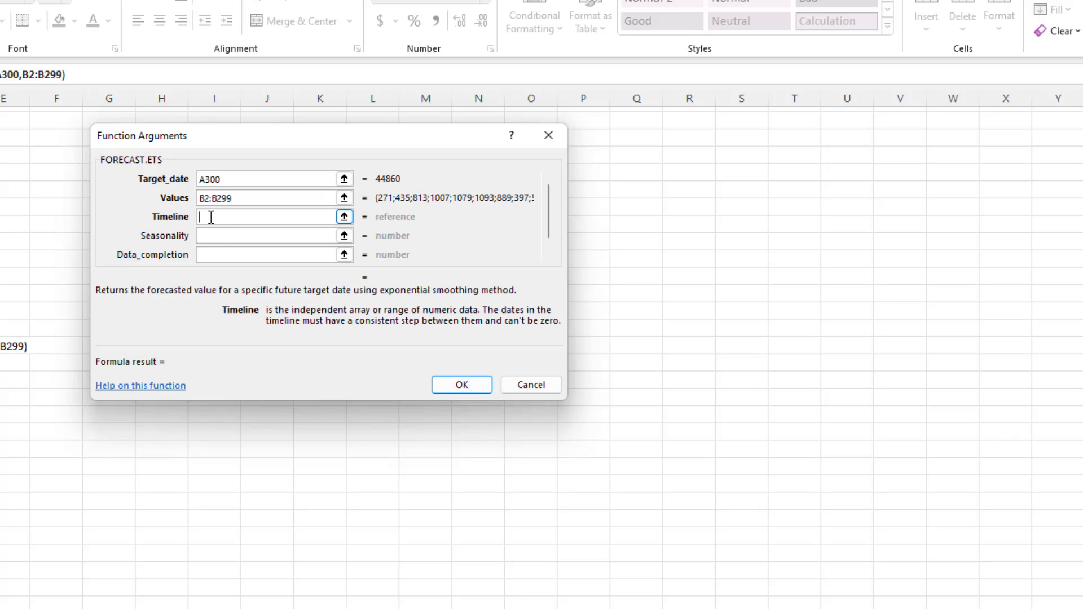
{"action": "type", "text": "A2"}
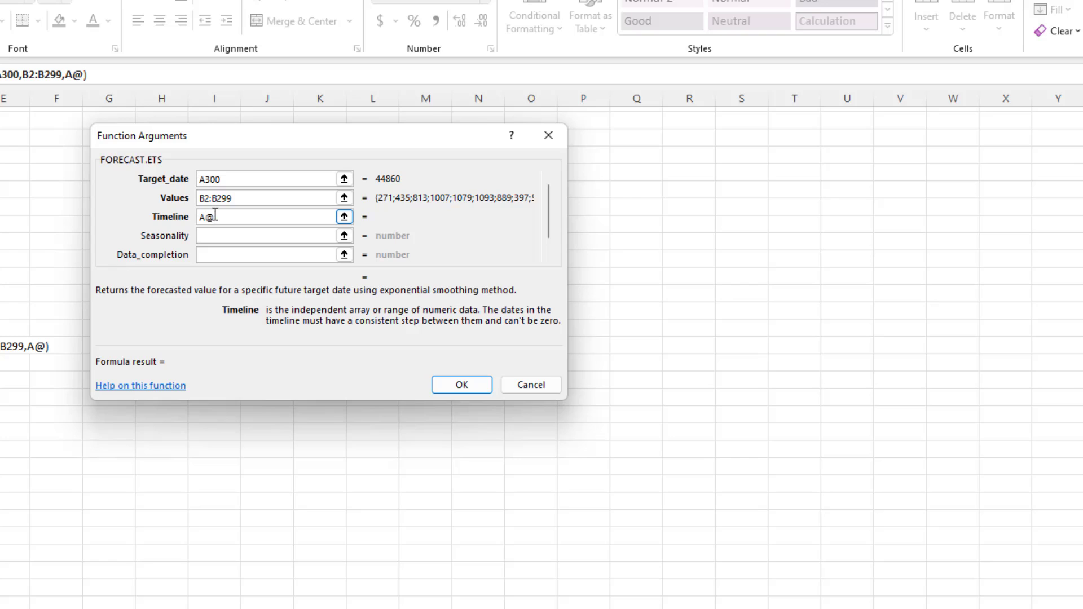
{"action": "type", "text": ":A2"}
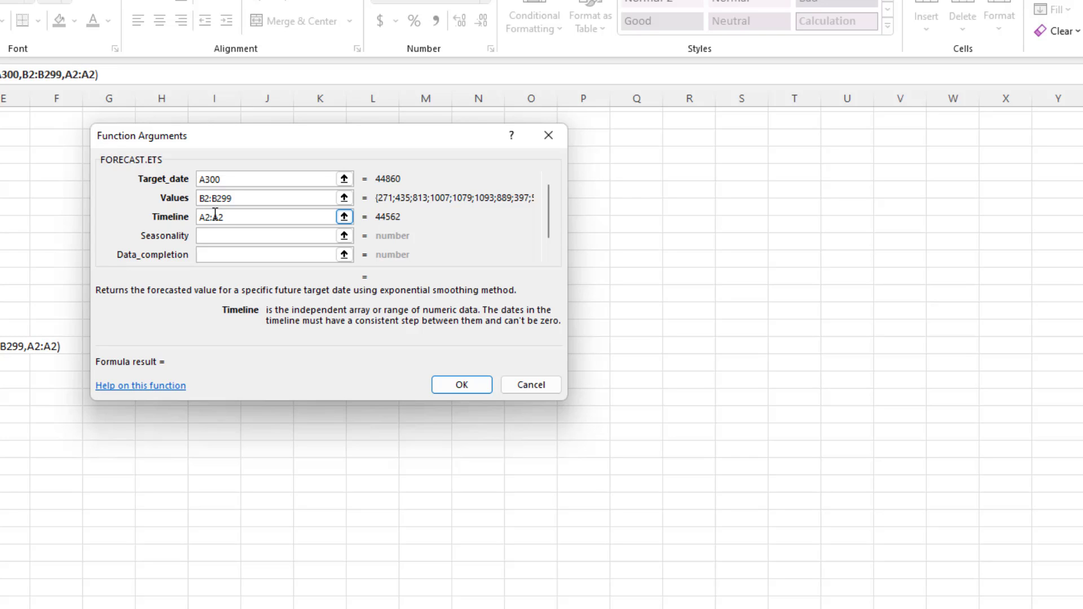
{"action": "type", "text": "99"}
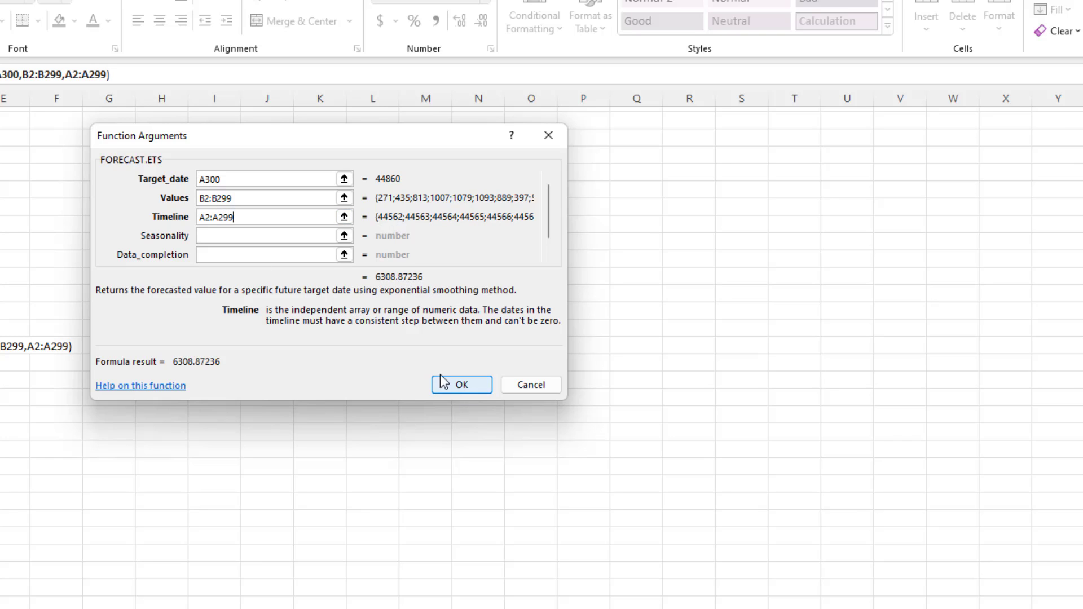
{"action": "left_click", "coordinate": [201, 237]}
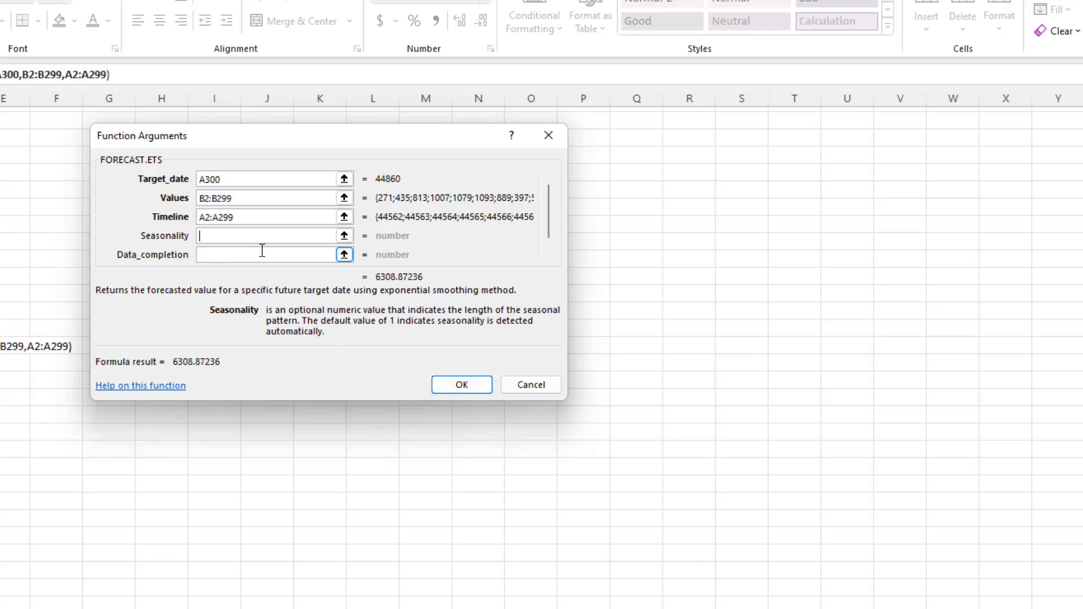
{"action": "type", "text": "7"}
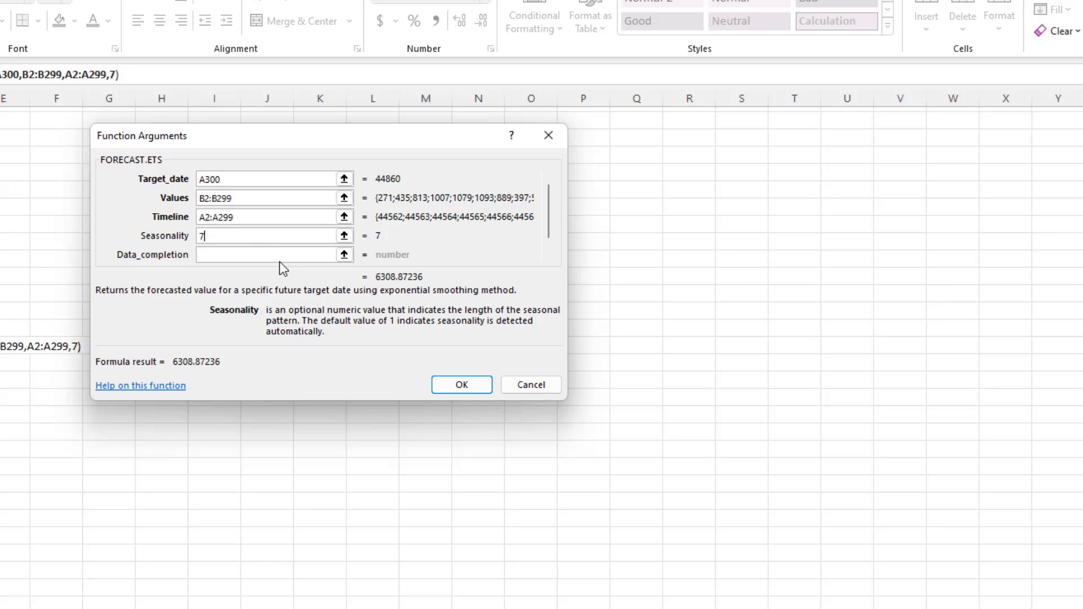
{"action": "left_click", "coordinate": [461, 384]}
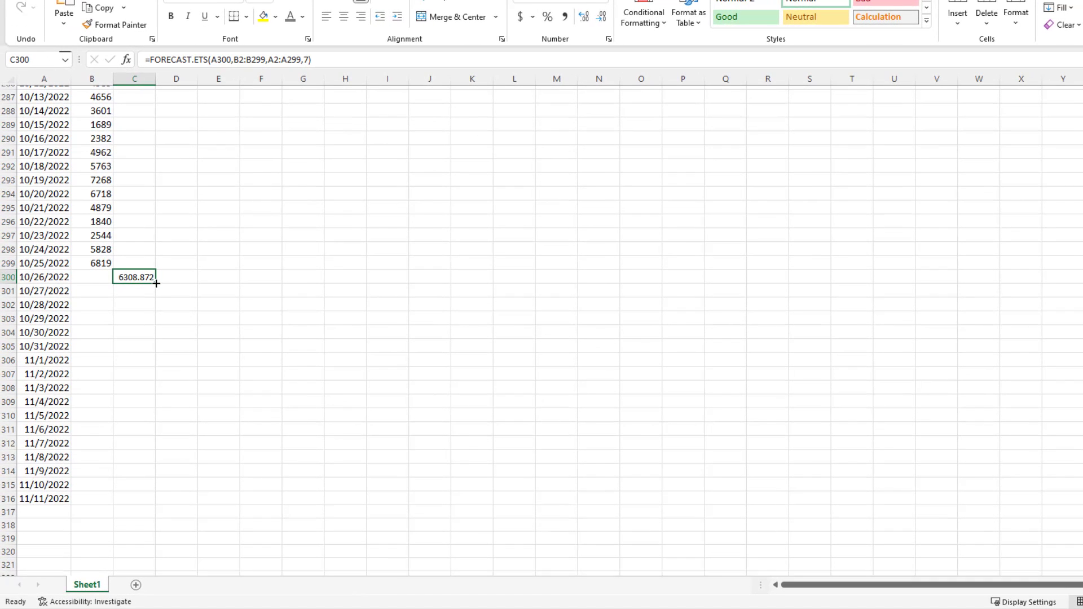
Fill the forecast formula down to C316 and select A313:C316 up to the header row
{"action": "left_click_drag", "start_coordinate": [156, 282], "coordinate": [158, 506]}
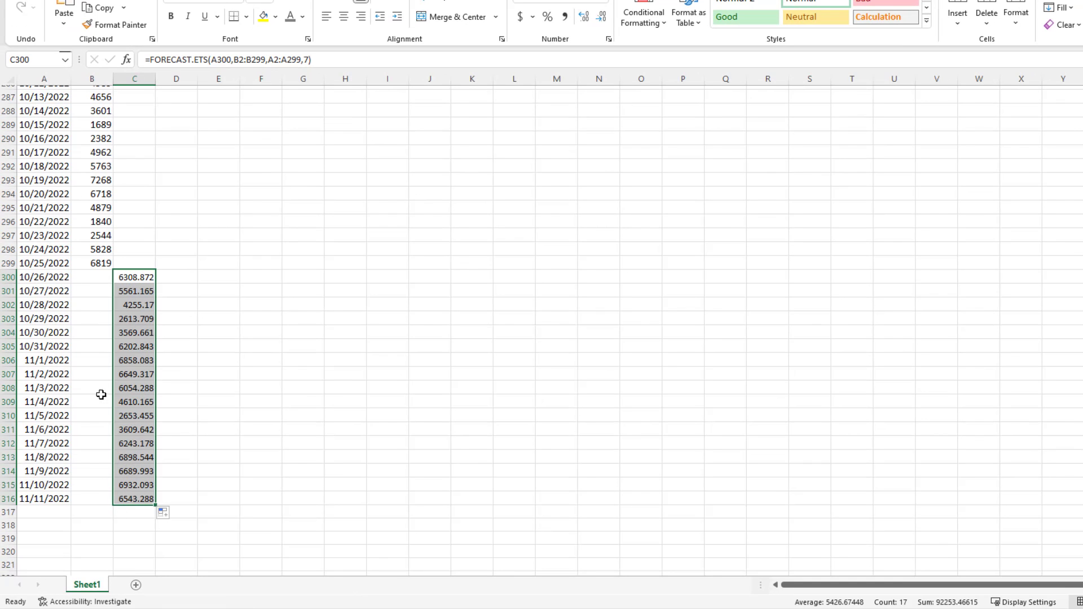
{"action": "left_click", "coordinate": [132, 499]}
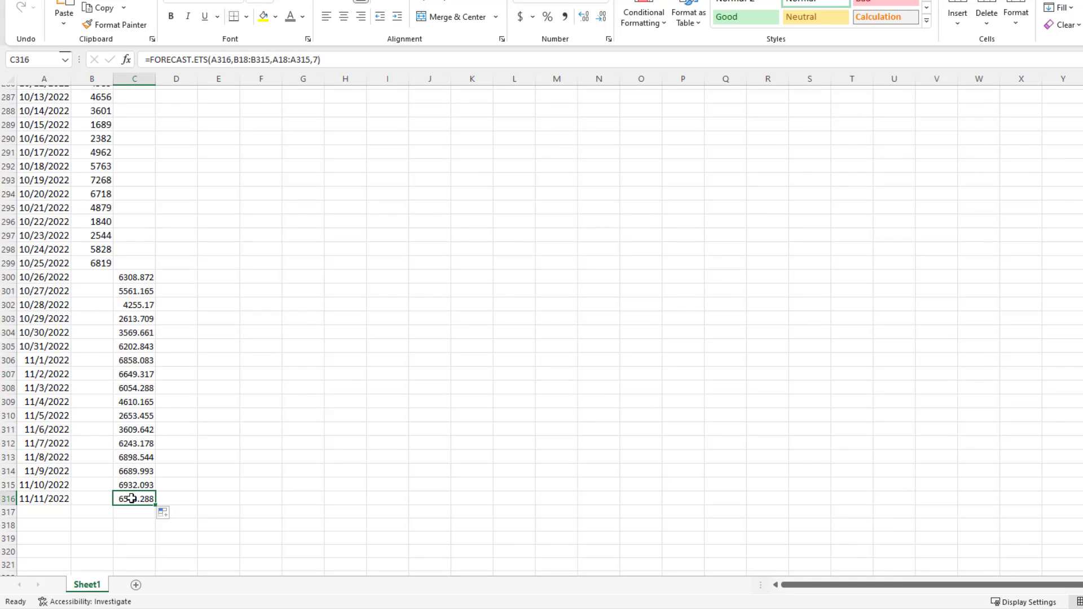
{"action": "left_click_drag", "start_coordinate": [132, 499], "coordinate": [54, 451]}
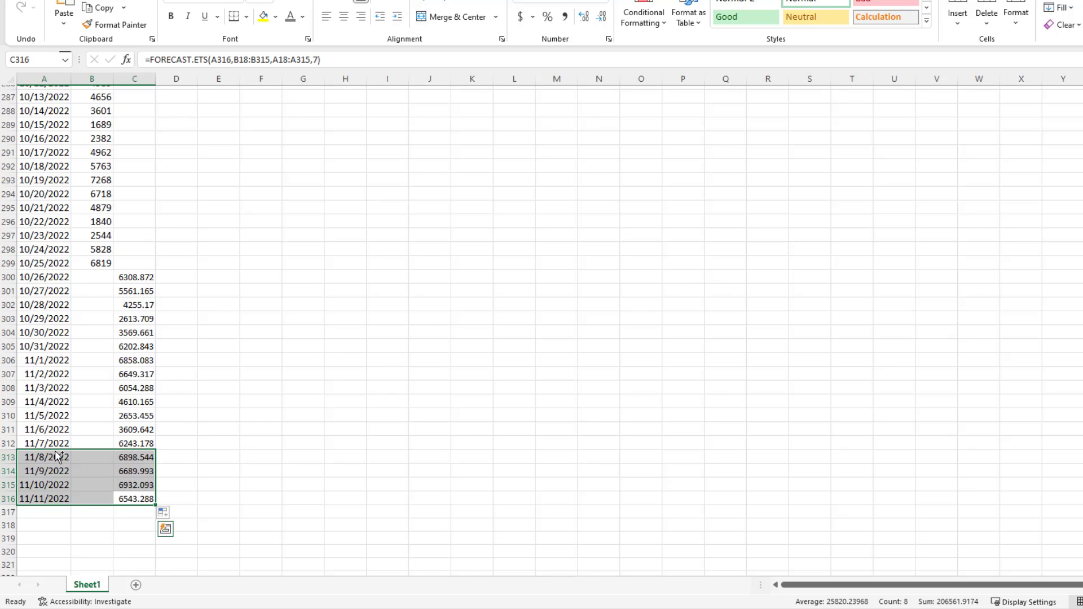
{"action": "key", "text": "ctrl+shift+Up"}
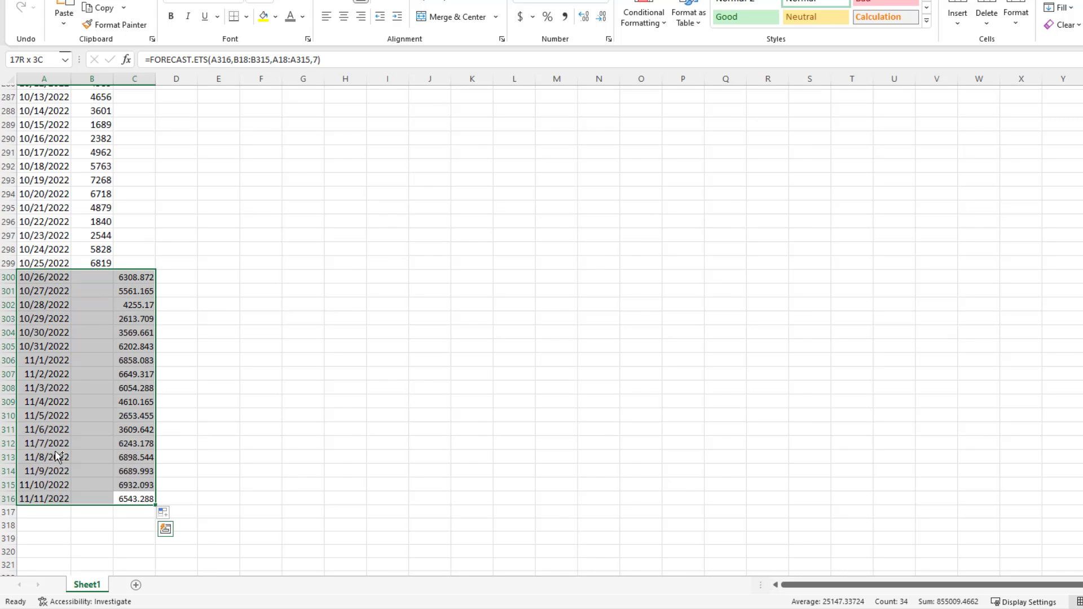
{"action": "key", "text": "ctrl+shift+Up"}
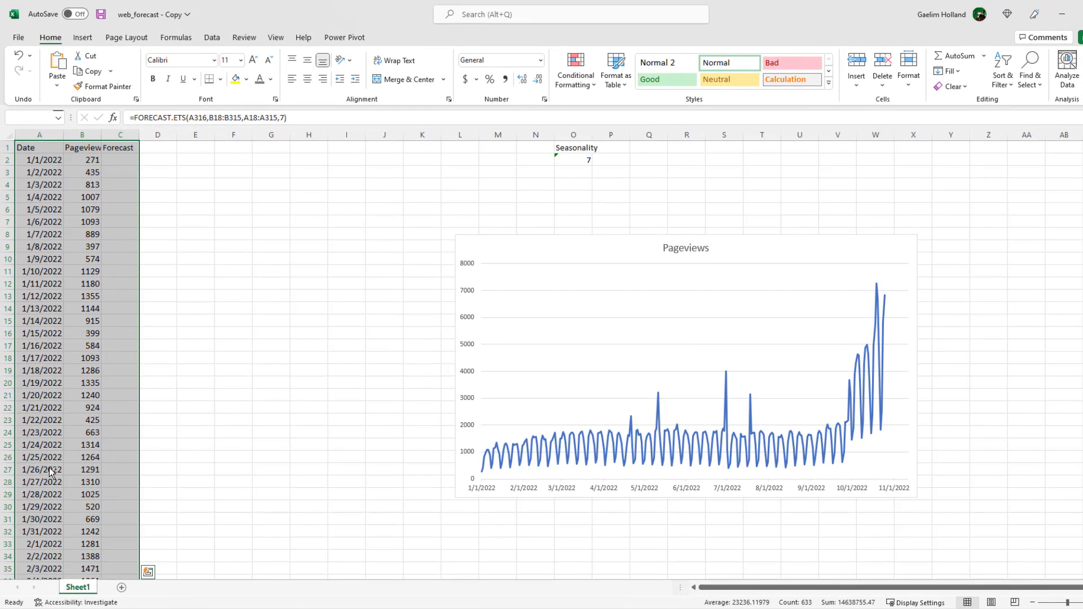
Insert a recommended Pageviews and Forecast line chart, then enlarge and reposition it
{"action": "left_click", "coordinate": [89, 39]}
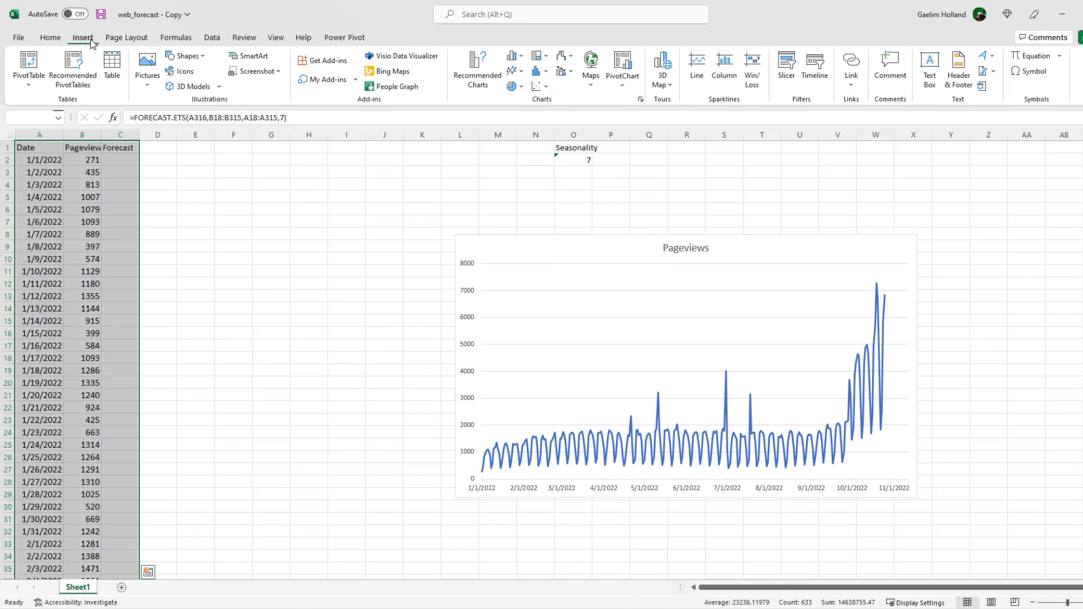
{"action": "left_click", "coordinate": [478, 70]}
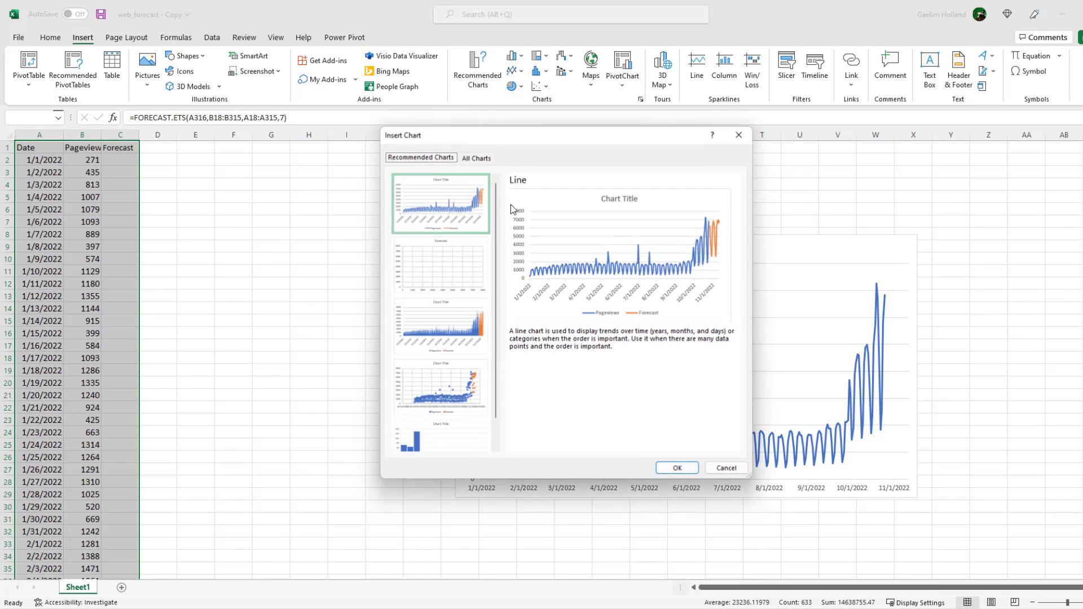
{"action": "double_click", "coordinate": [472, 216]}
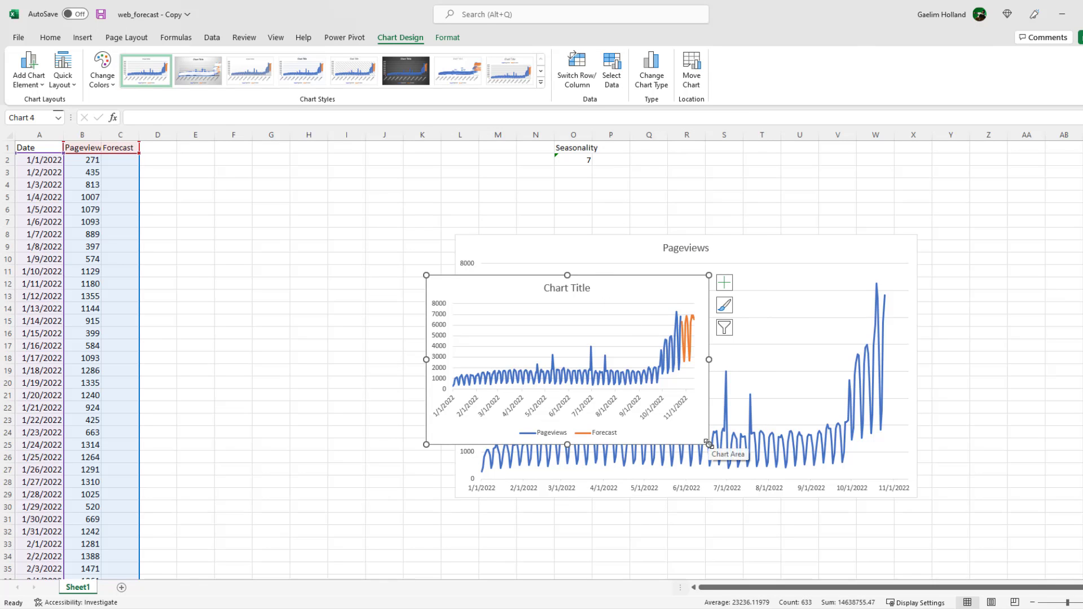
{"action": "left_click_drag", "start_coordinate": [709, 445], "coordinate": [918, 565]}
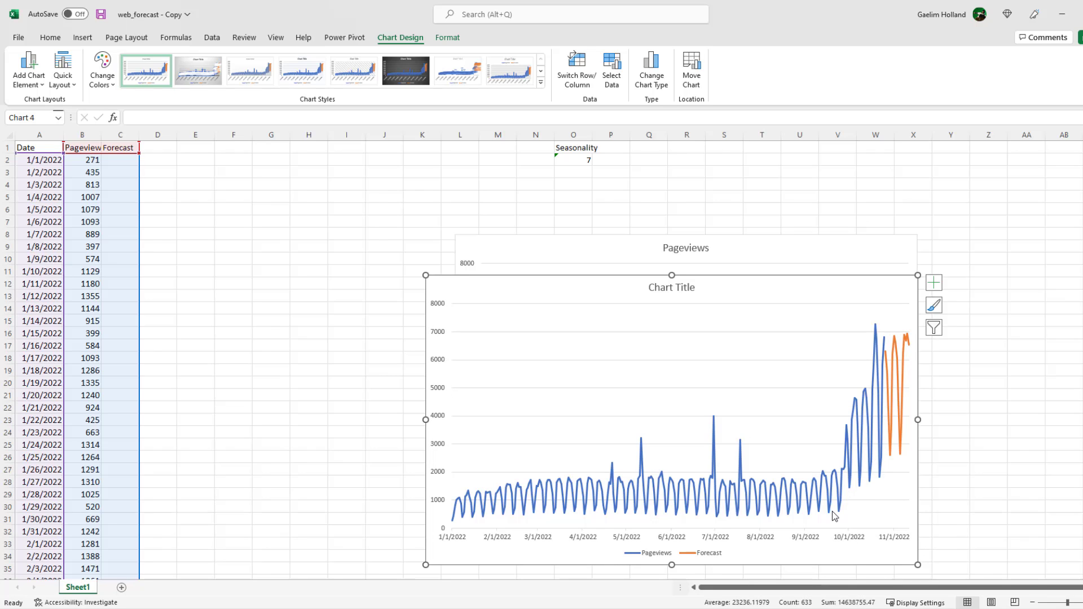
{"action": "mouse_move", "coordinate": [829, 515]}
{"action": "left_click_drag", "start_coordinate": [546, 275], "coordinate": [621, 311]}
{"action": "left_click", "coordinate": [195, 369]}
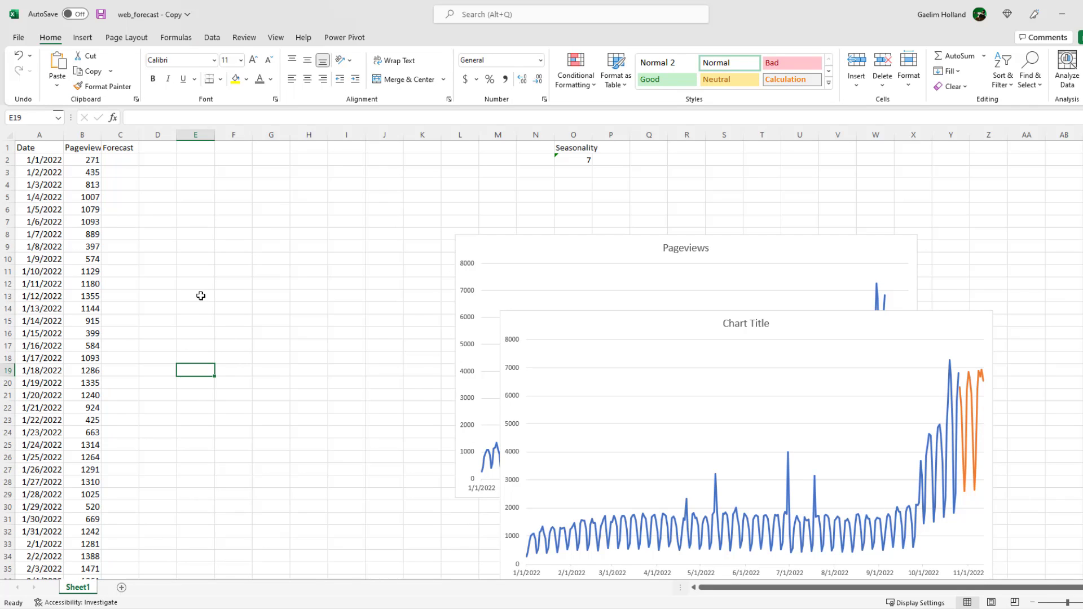
Add the heading 'Confidence' in cell F1
{"action": "scroll", "coordinate": [138, 372], "scroll_direction": "down", "scroll_amount": 3}
{"action": "scroll", "coordinate": [140, 384], "scroll_direction": "up", "scroll_amount": 3}
{"action": "scroll", "coordinate": [140, 388], "scroll_direction": "down", "scroll_amount": 3}
{"action": "scroll", "coordinate": [141, 388], "scroll_direction": "up", "scroll_amount": 3}
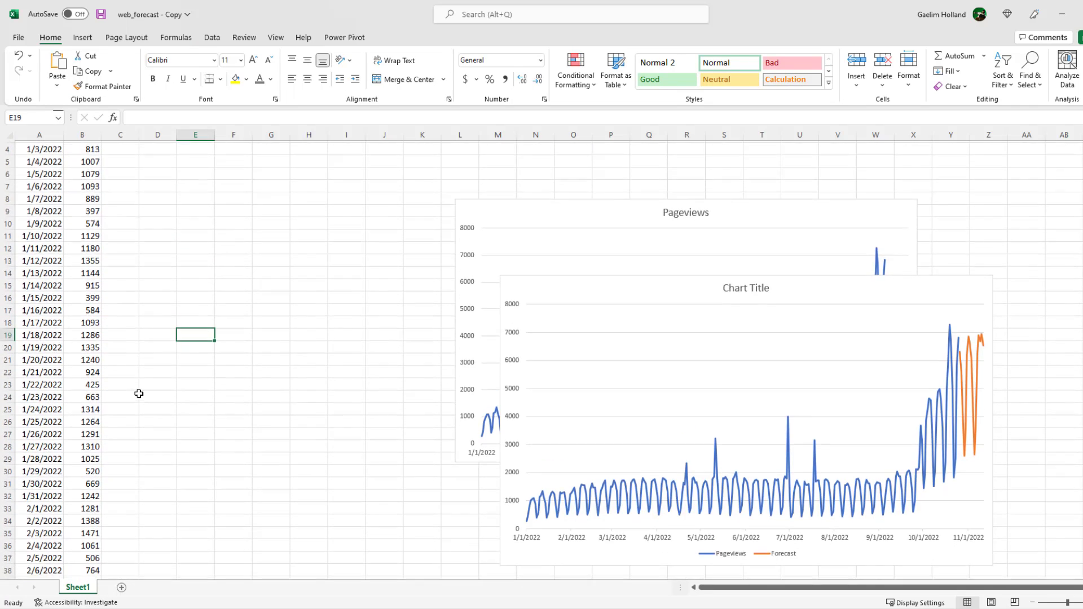
{"action": "scroll", "coordinate": [138, 393], "scroll_direction": "down", "scroll_amount": 3}
{"action": "scroll", "coordinate": [146, 373], "scroll_direction": "up", "scroll_amount": 4}
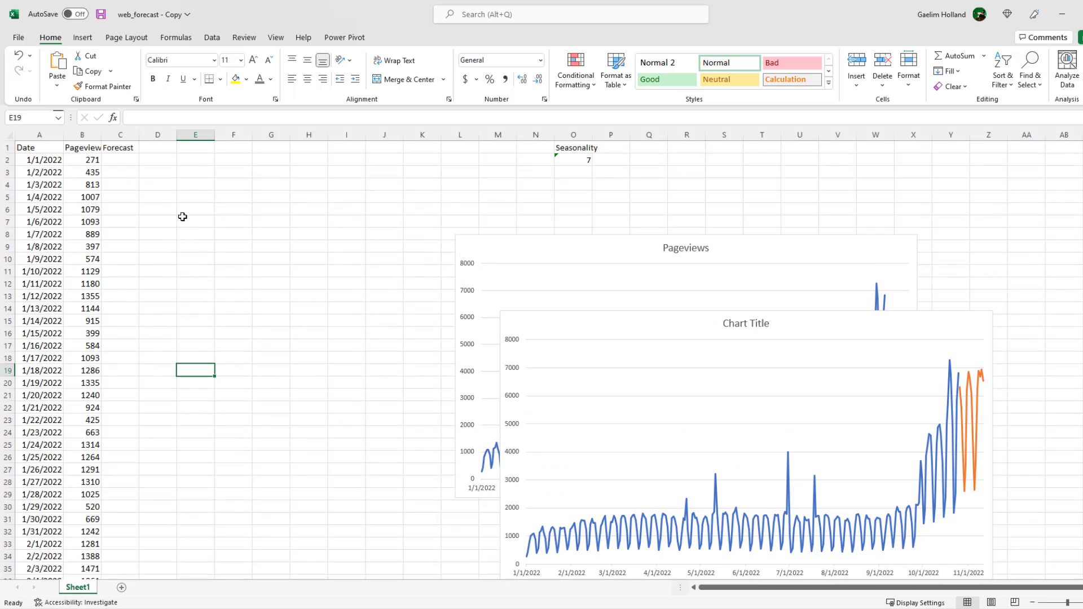
{"action": "left_click", "coordinate": [155, 148]}
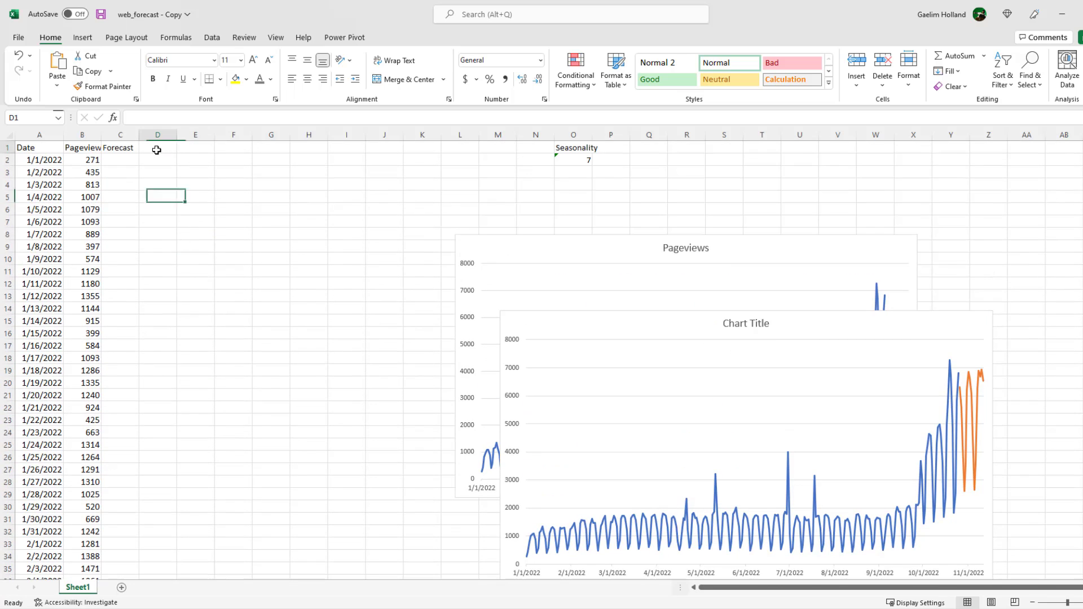
{"action": "left_click", "coordinate": [187, 149]}
{"action": "left_click", "coordinate": [228, 152]}
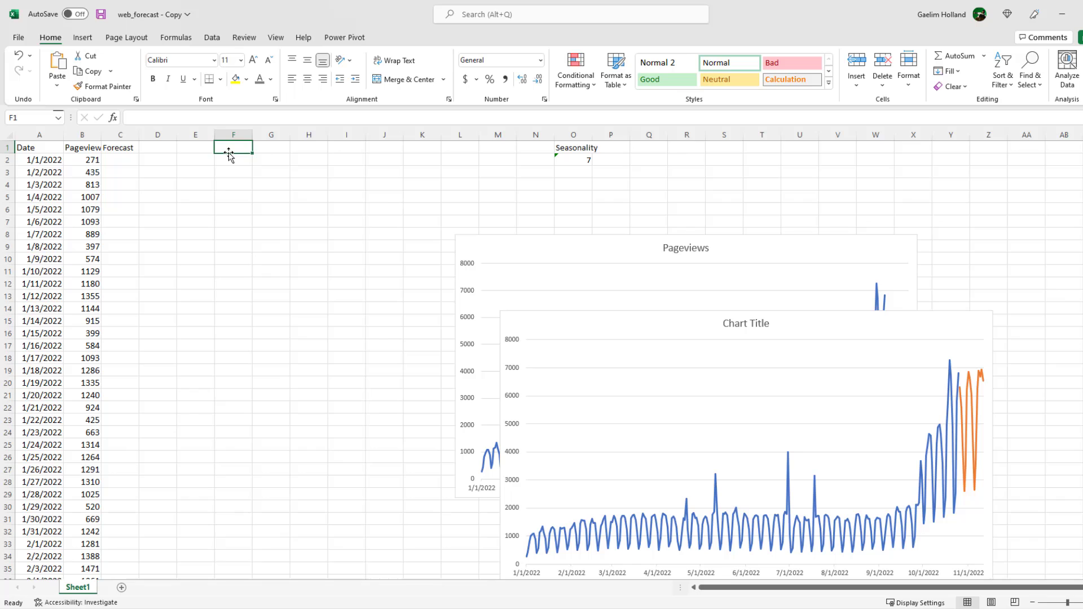
{"action": "type", "text": "C"}
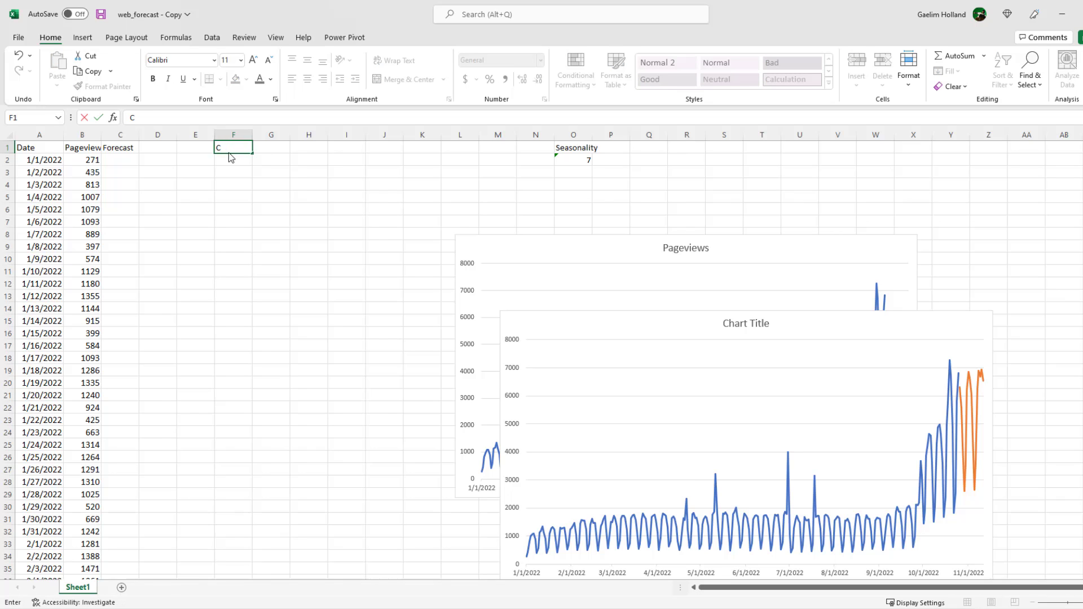
{"action": "type", "text": "onfidence"}
{"action": "left_click", "coordinate": [236, 165]}
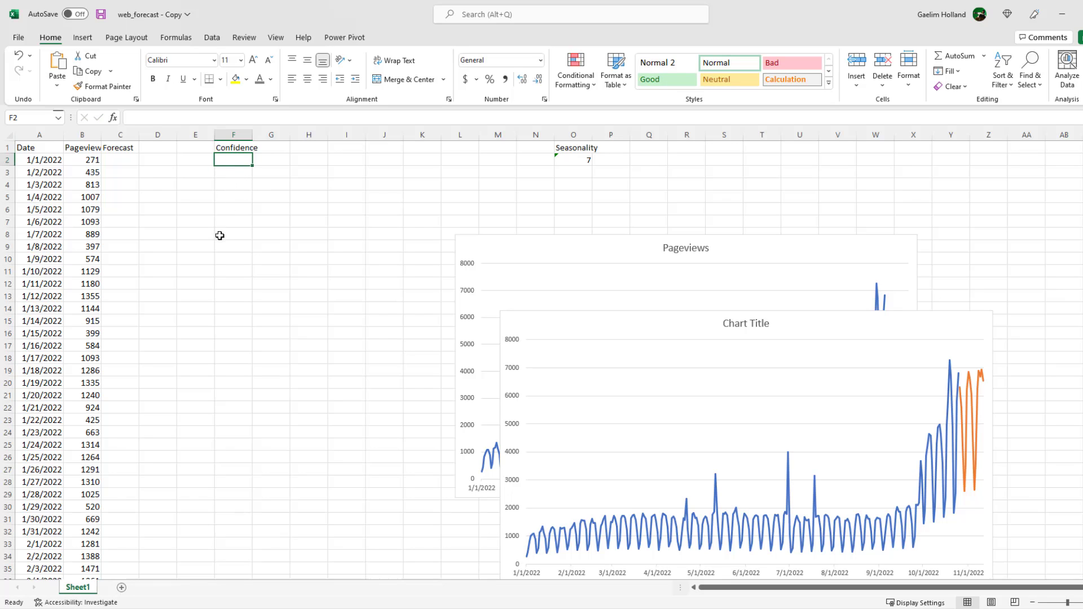
Confirm pageviews end at row 299 and move to F300 beside the first forecast
{"action": "left_click", "coordinate": [83, 533]}
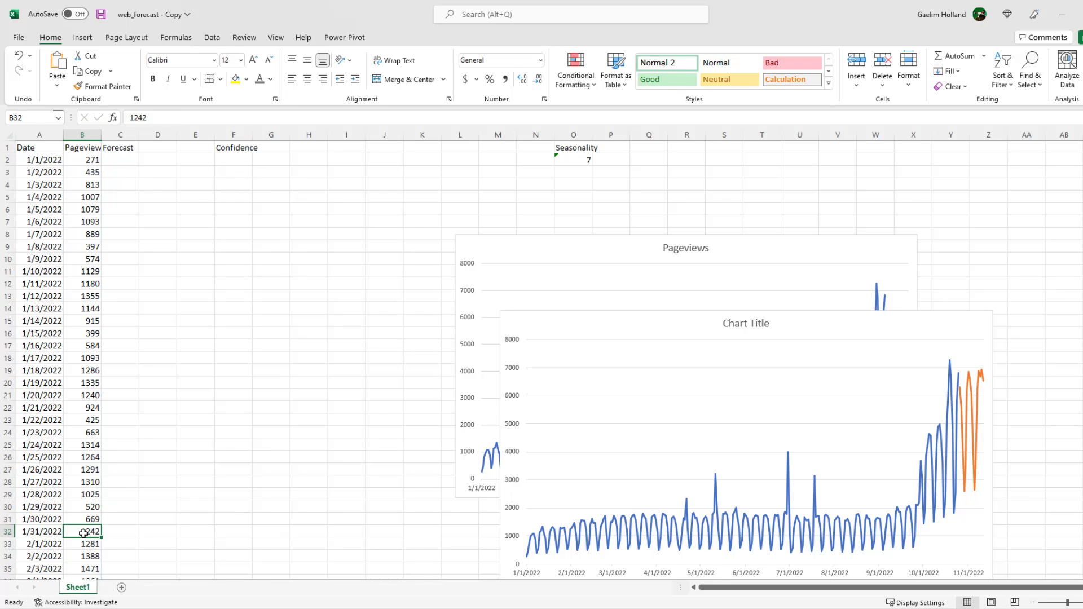
{"action": "key", "text": "ctrl+shift+Down"}
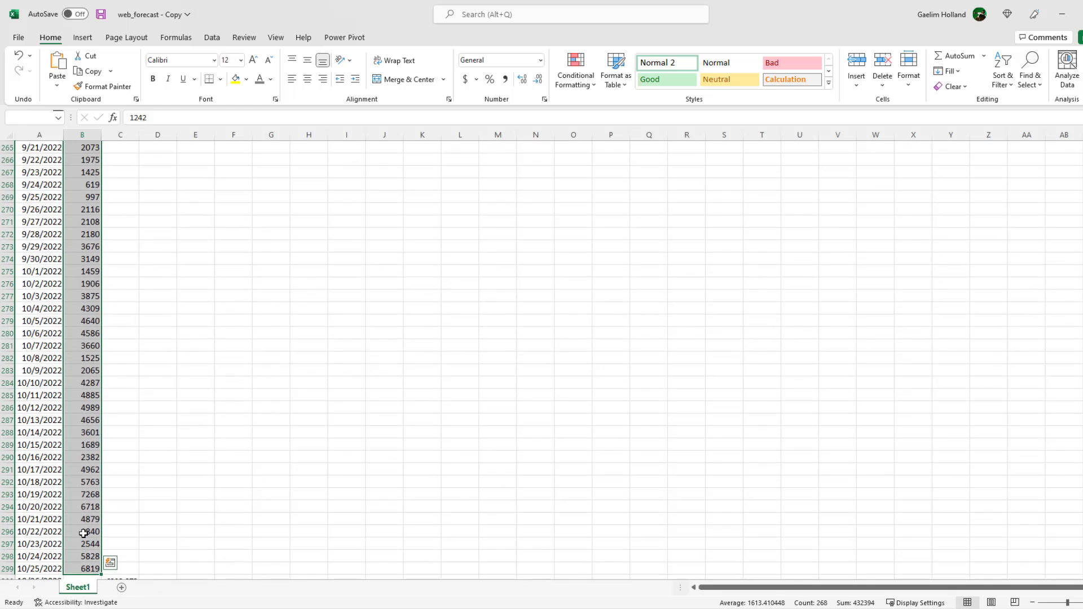
{"action": "scroll", "coordinate": [82, 536], "scroll_direction": "down", "scroll_amount": 4}
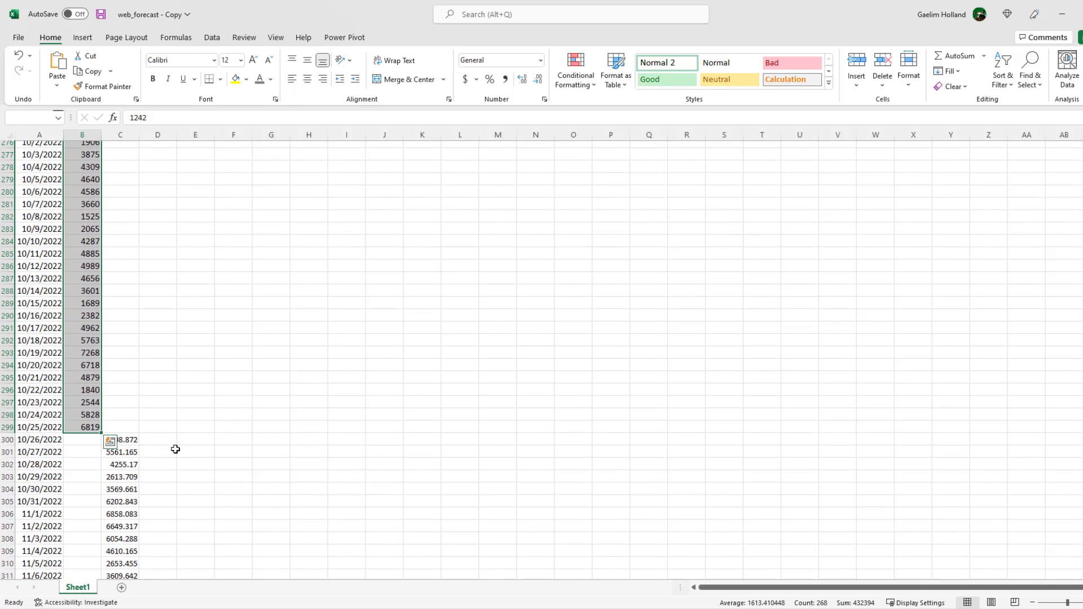
{"action": "left_click", "coordinate": [200, 441]}
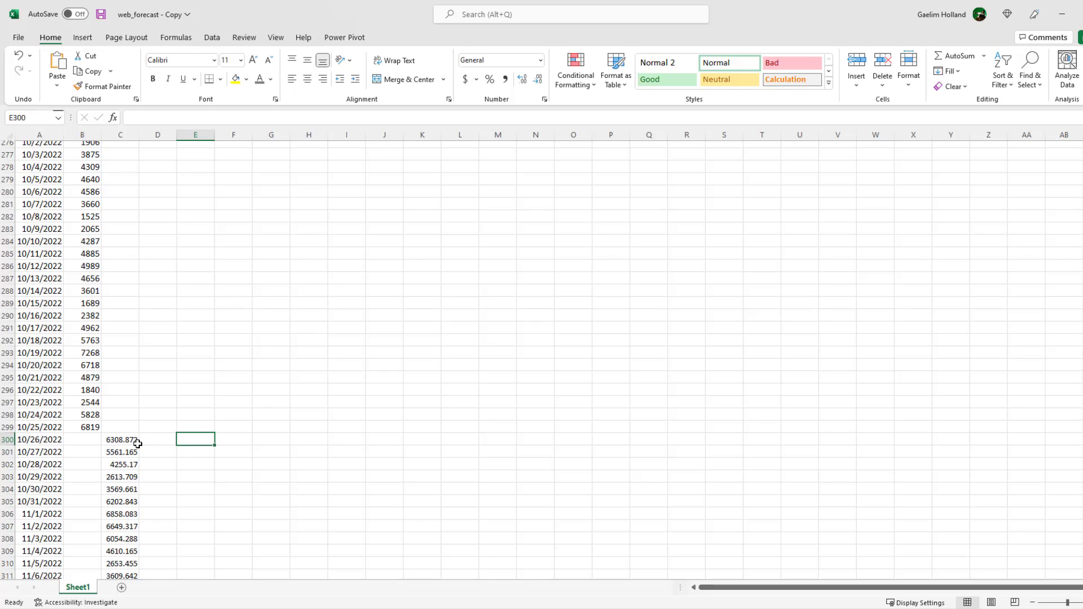
{"action": "key", "text": "Left"}
{"action": "key", "text": "Right"}
{"action": "key", "text": "Right"}
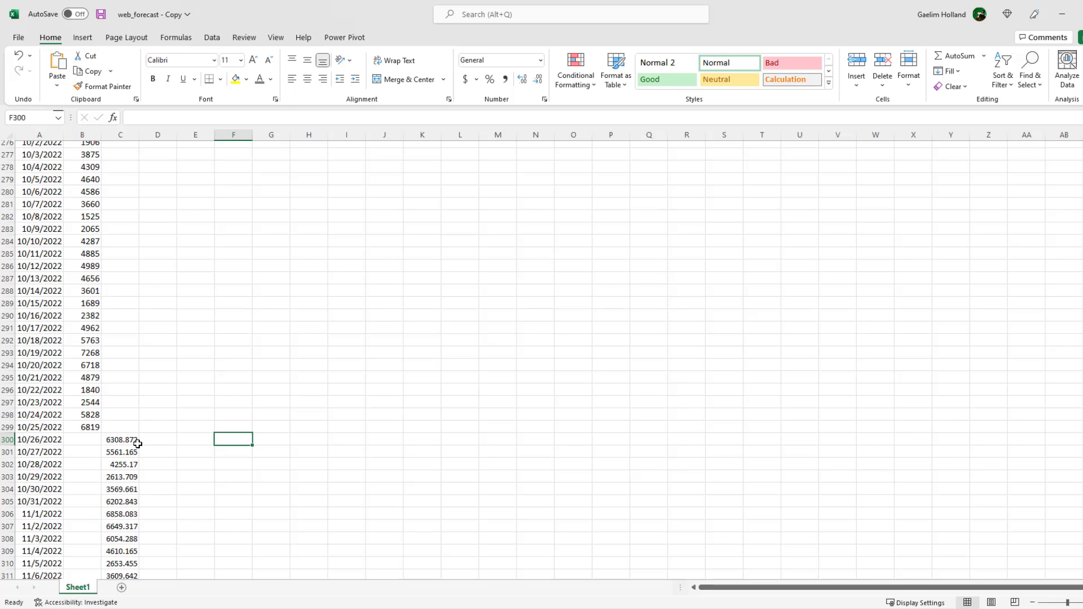
Start a FORECAST.ETS.CONFINT formula in F300
{"action": "type", "text": "=c"}
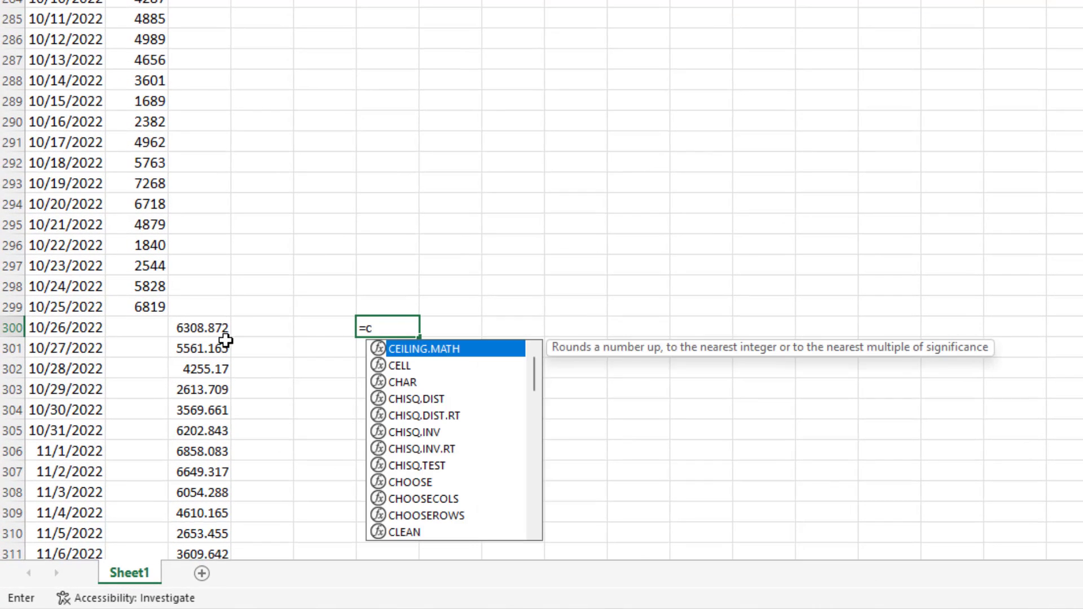
{"action": "key", "text": "BackSpace"}
{"action": "type", "text": "fore"}
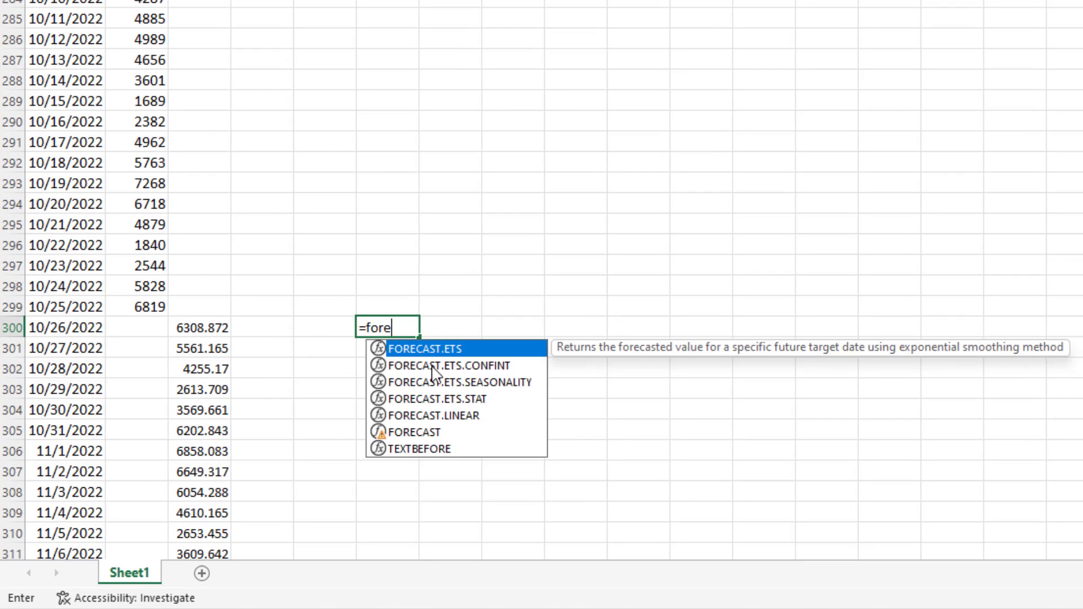
{"action": "double_click", "coordinate": [432, 366]}
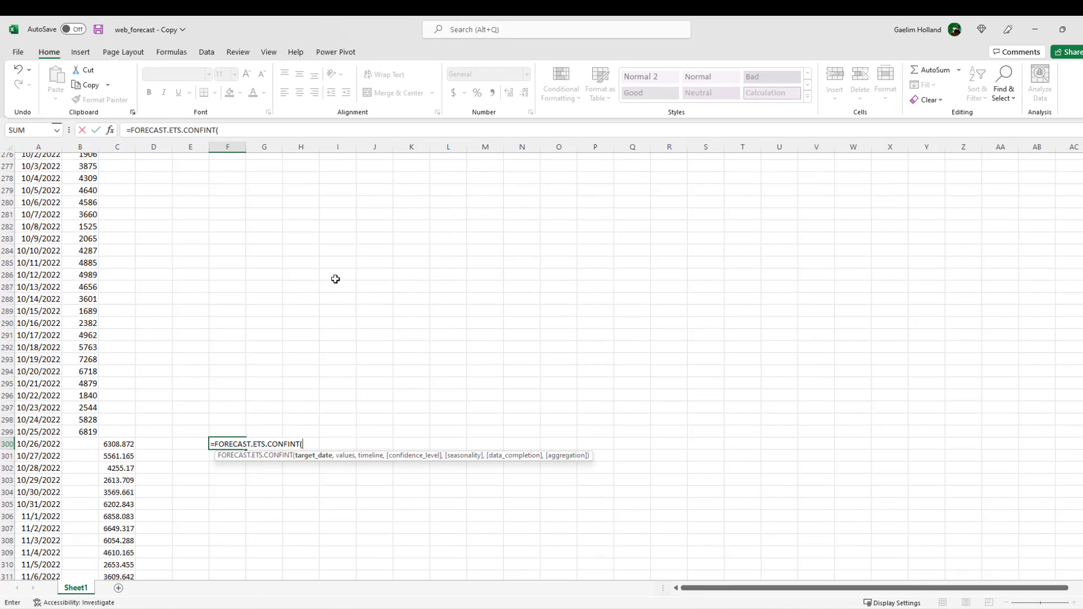
Set target A300, values B2:B299, timeline A2:A299 and confidence level .95, giving 939.669
{"action": "left_click", "coordinate": [111, 131]}
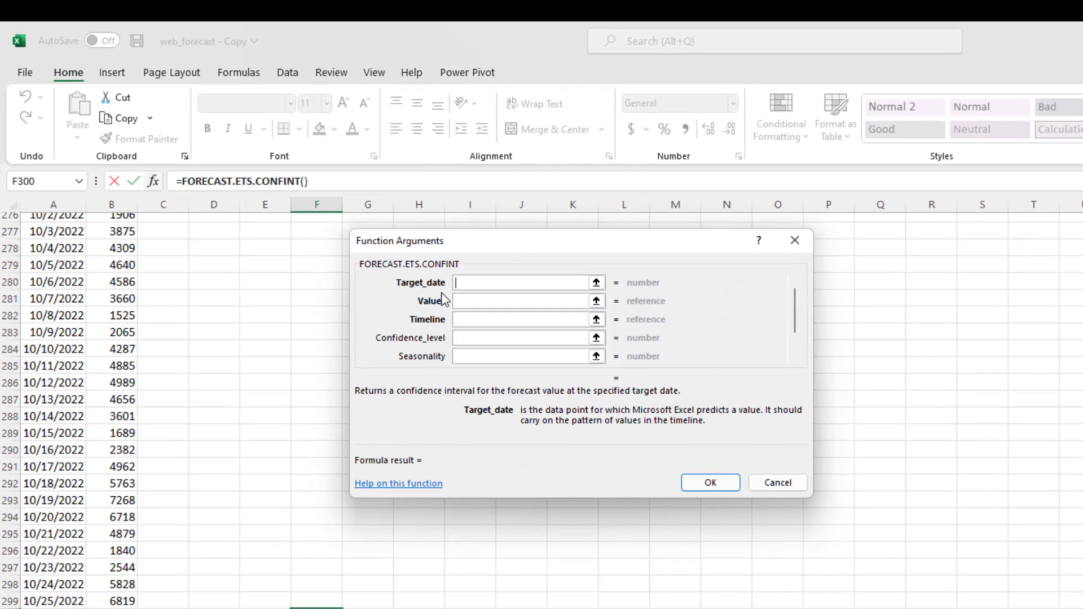
{"action": "left_click", "coordinate": [454, 288]}
{"action": "type", "text": "A300"}
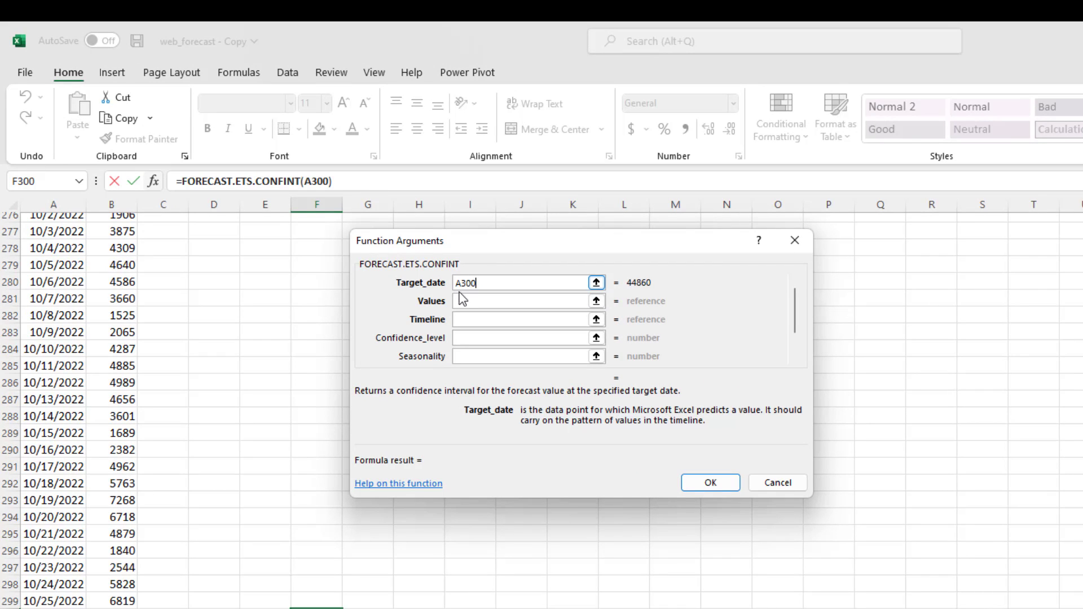
{"action": "left_click", "coordinate": [463, 300]}
{"action": "type", "text": "B2:B2"}
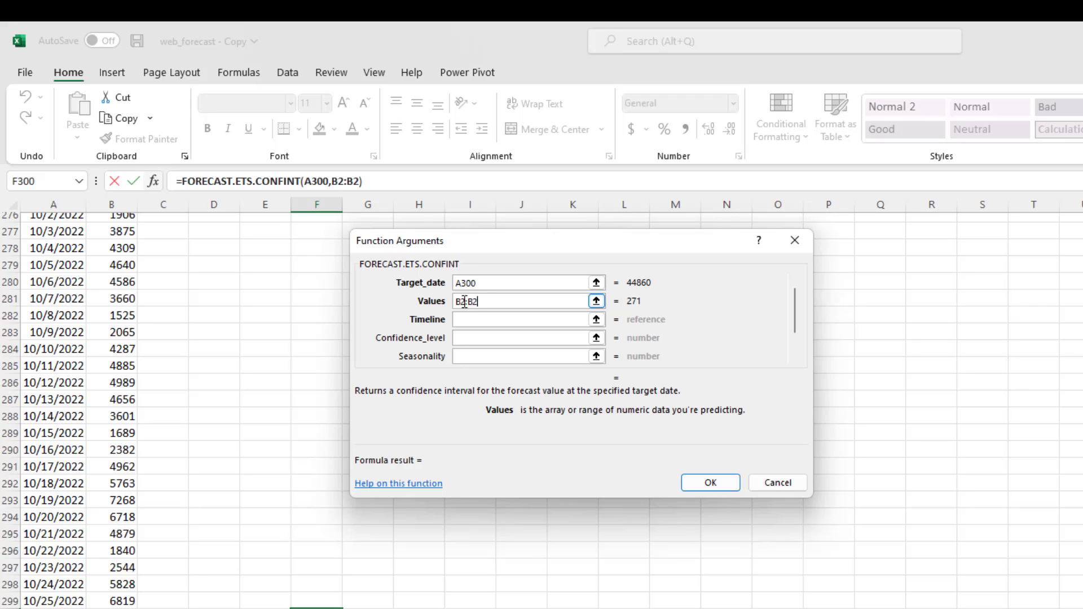
{"action": "type", "text": "99"}
{"action": "left_click", "coordinate": [475, 320]}
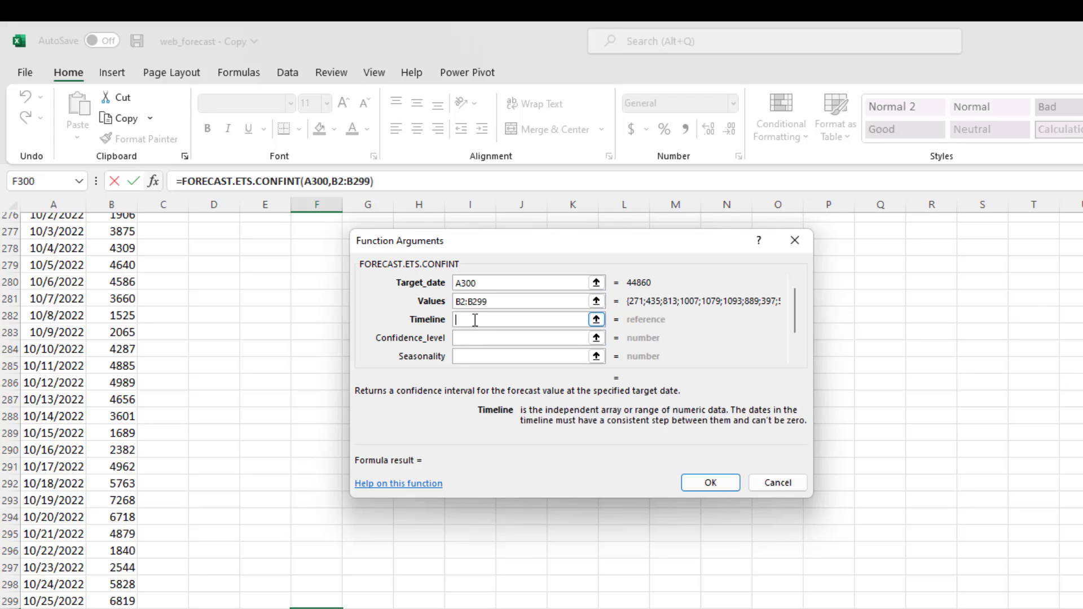
{"action": "type", "text": "A2:A2"}
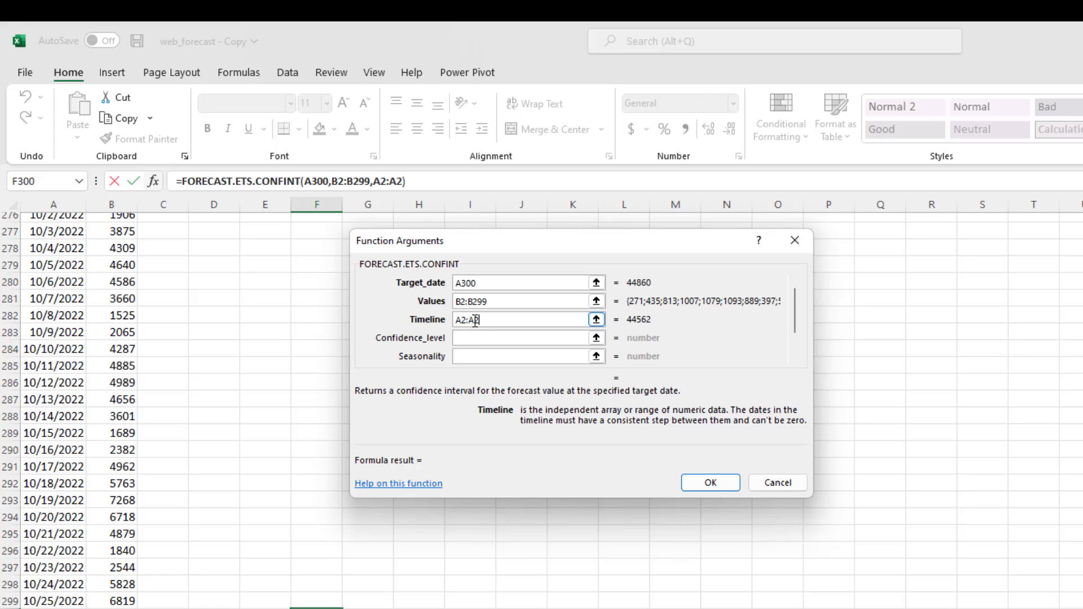
{"action": "type", "text": "99"}
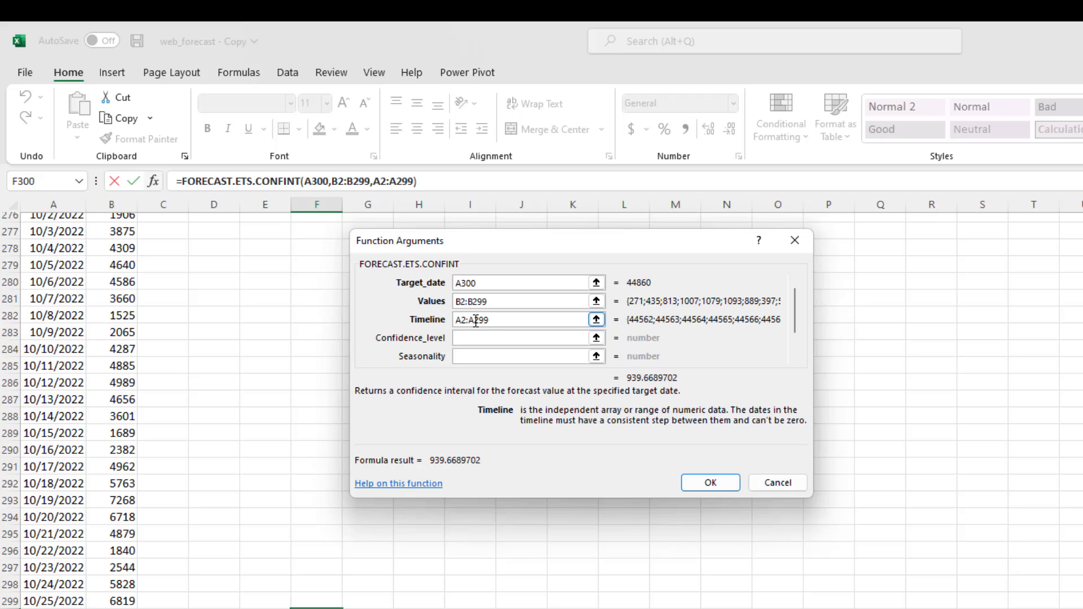
{"action": "left_click", "coordinate": [478, 337]}
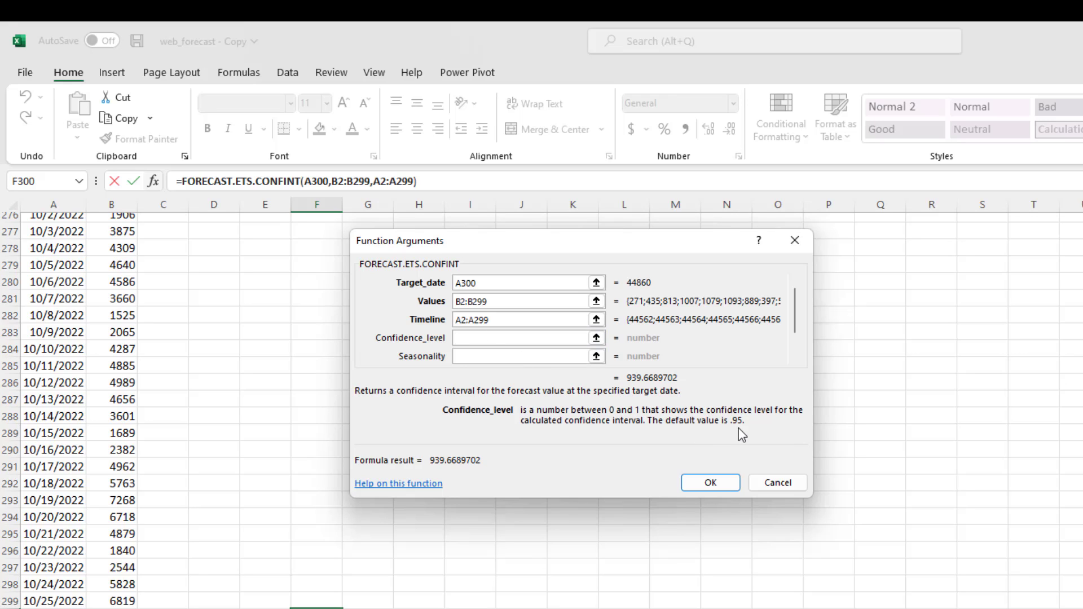
{"action": "type", "text": "."}
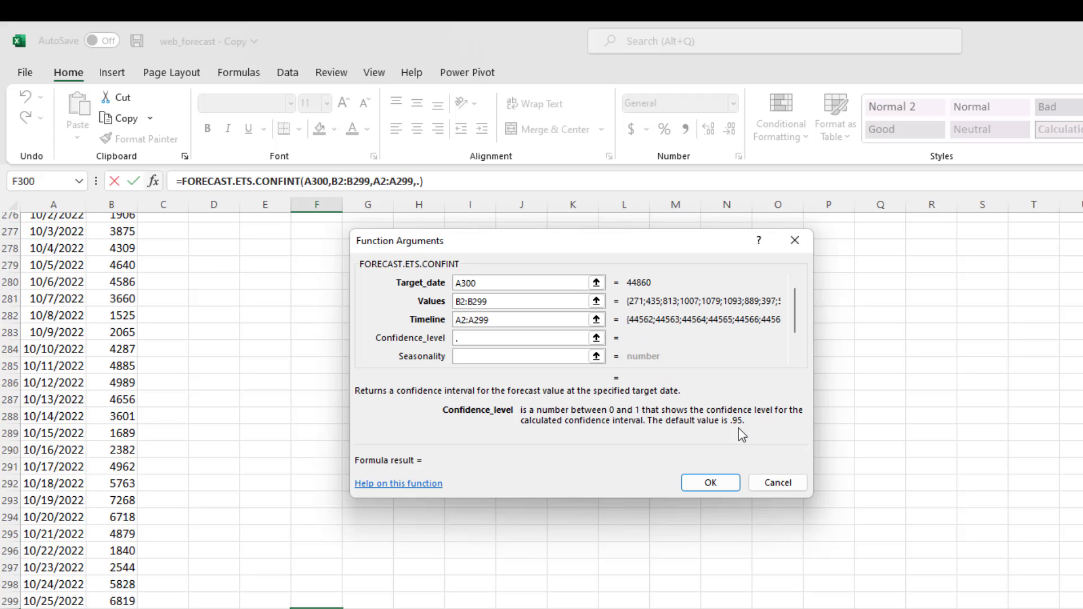
{"action": "type", "text": "95"}
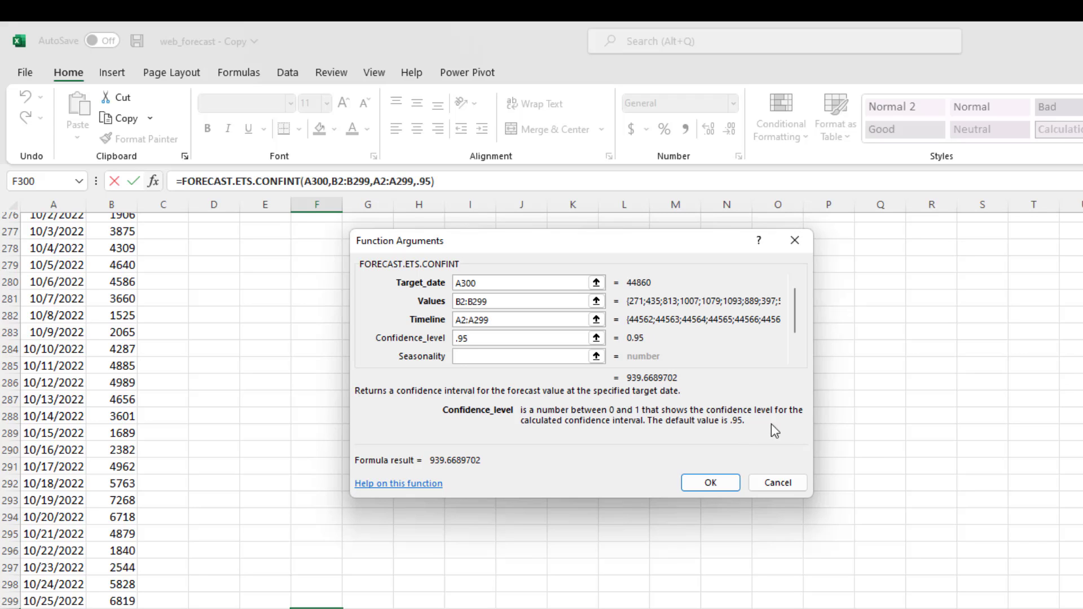
{"action": "left_click", "coordinate": [699, 486]}
Fill the confidence formula down beside the remaining forecast dates
{"action": "scroll", "coordinate": [327, 581], "scroll_direction": "down", "scroll_amount": 1}
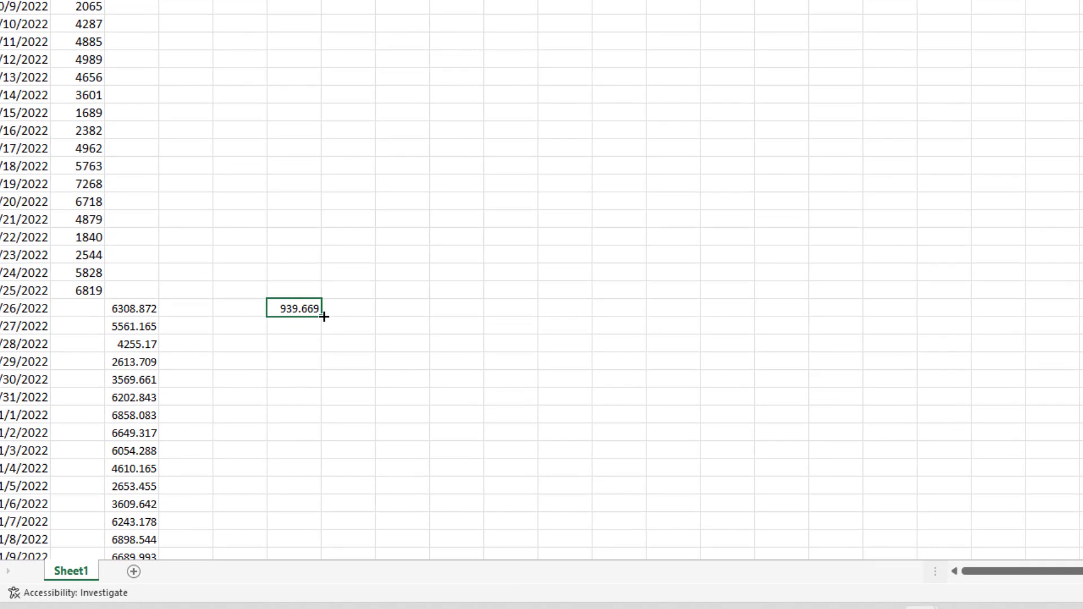
{"action": "left_click_drag", "start_coordinate": [324, 317], "coordinate": [286, 367]}
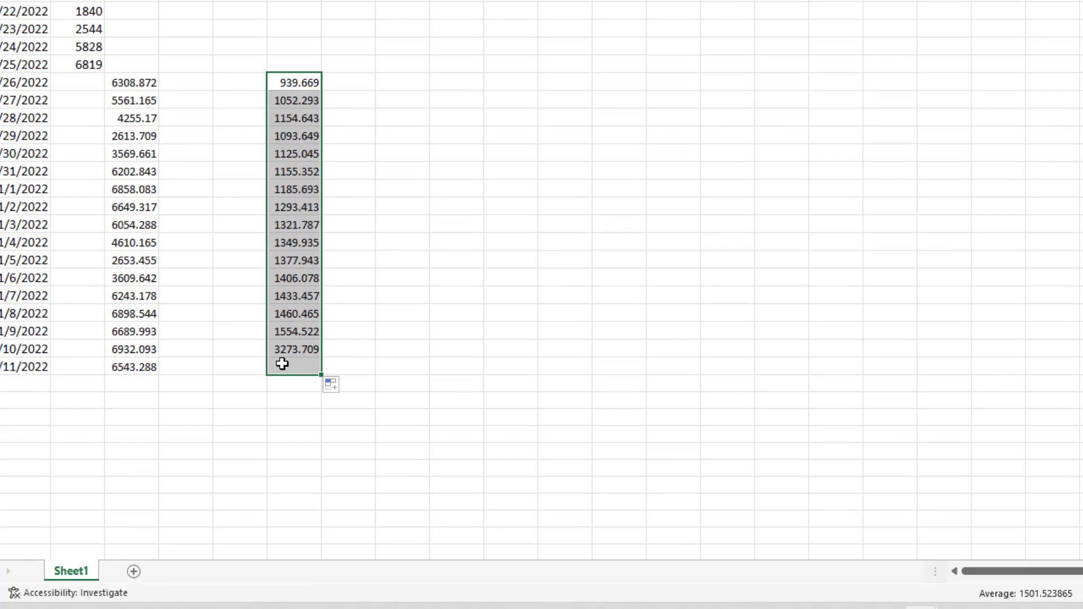
{"action": "scroll", "coordinate": [280, 363], "scroll_direction": "up", "scroll_amount": 4}
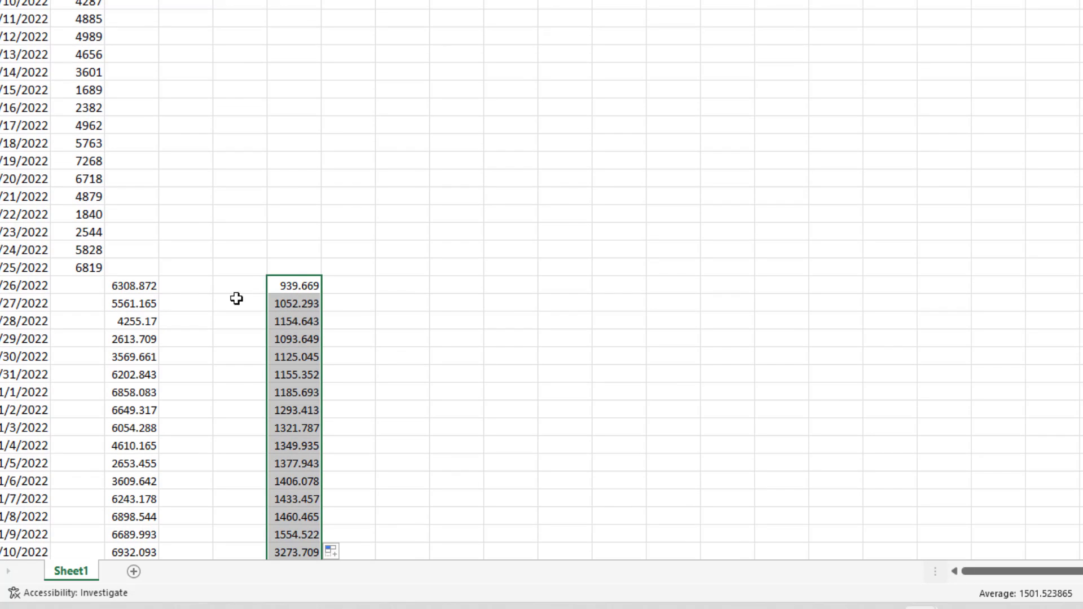
{"action": "left_click", "coordinate": [180, 286]}
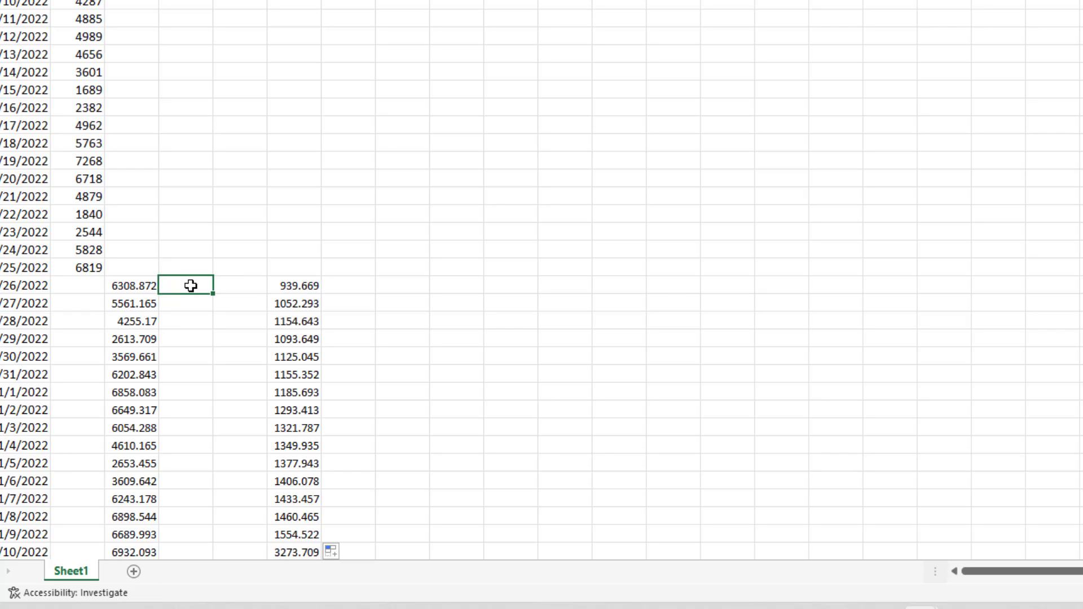
Enter the upper bound formula =C300+F300 in D300, giving 7248.541
{"action": "type", "text": "="}
{"action": "left_click", "coordinate": [124, 283]}
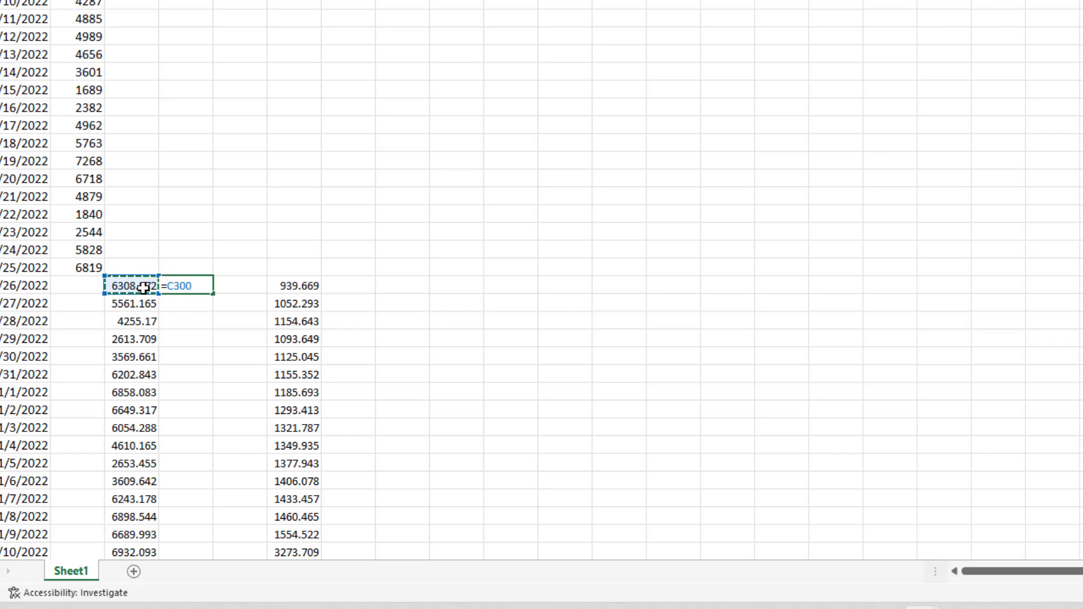
{"action": "type", "text": "+"}
{"action": "left_click", "coordinate": [297, 284]}
{"action": "key", "text": "Return"}
Enter =C300-F300 in E300 and fill both bound formulas down to 11/11/2022
{"action": "left_click", "coordinate": [257, 286]}
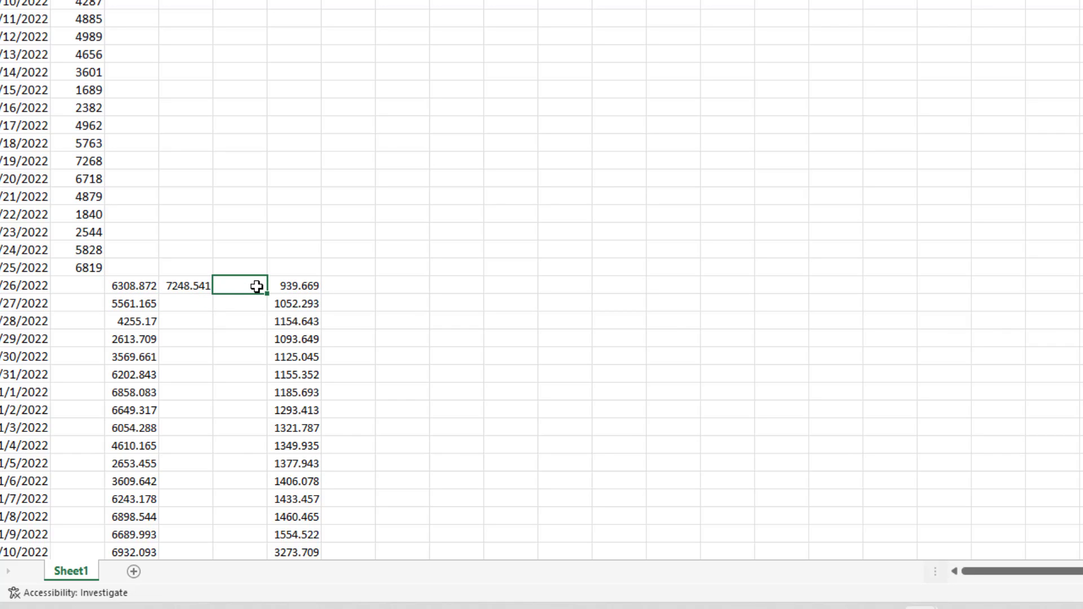
{"action": "type", "text": "="}
{"action": "left_click", "coordinate": [138, 286]}
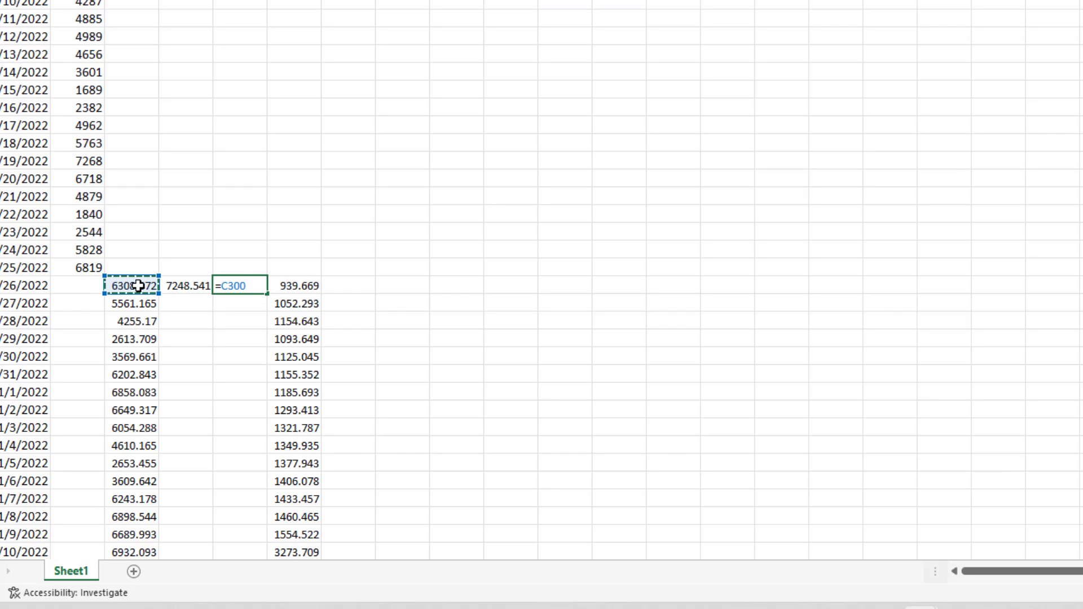
{"action": "type", "text": "-"}
{"action": "left_click", "coordinate": [295, 286]}
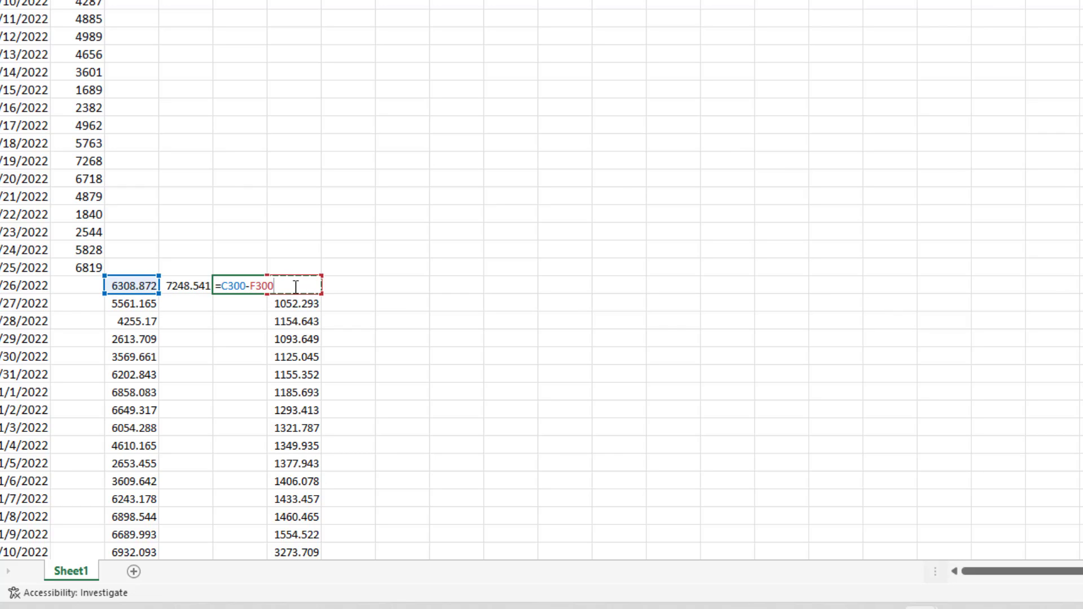
{"action": "key", "text": "Return"}
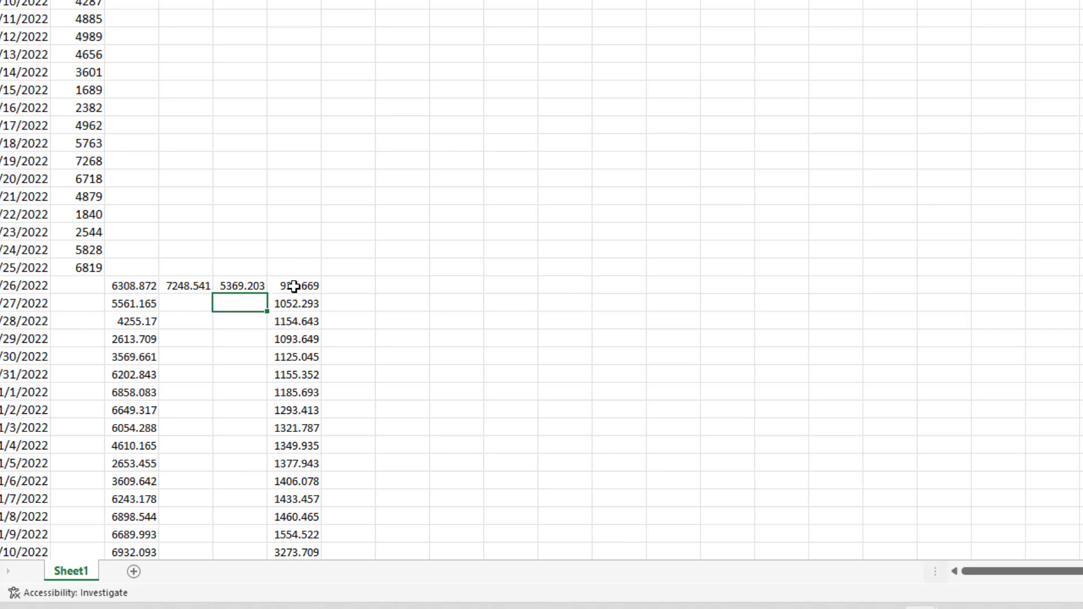
{"action": "left_click_drag", "start_coordinate": [181, 286], "coordinate": [243, 527]}
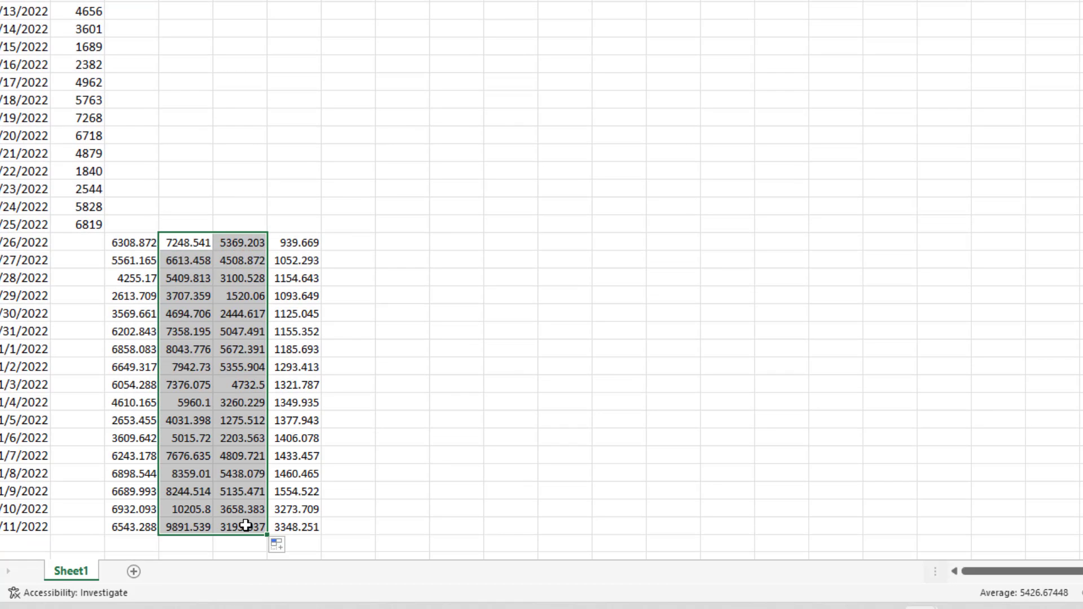
Head column D with 'Upper Confidence' in cell D1
{"action": "left_click", "coordinate": [197, 212]}
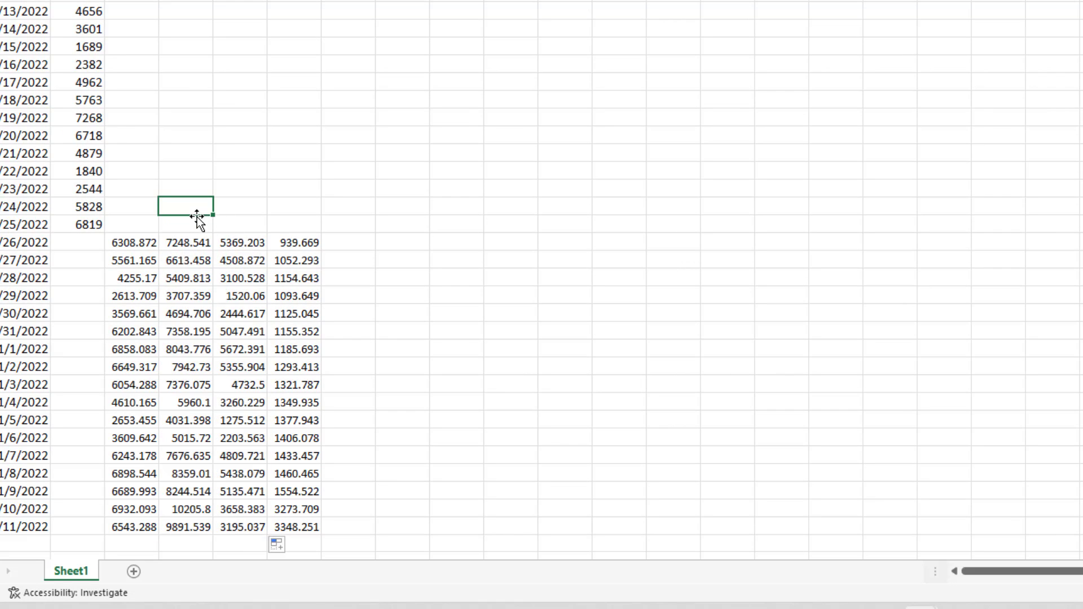
{"action": "key", "text": "ctrl+space"}
{"action": "scroll", "coordinate": [160, 239], "scroll_direction": "up", "scroll_amount": 20}
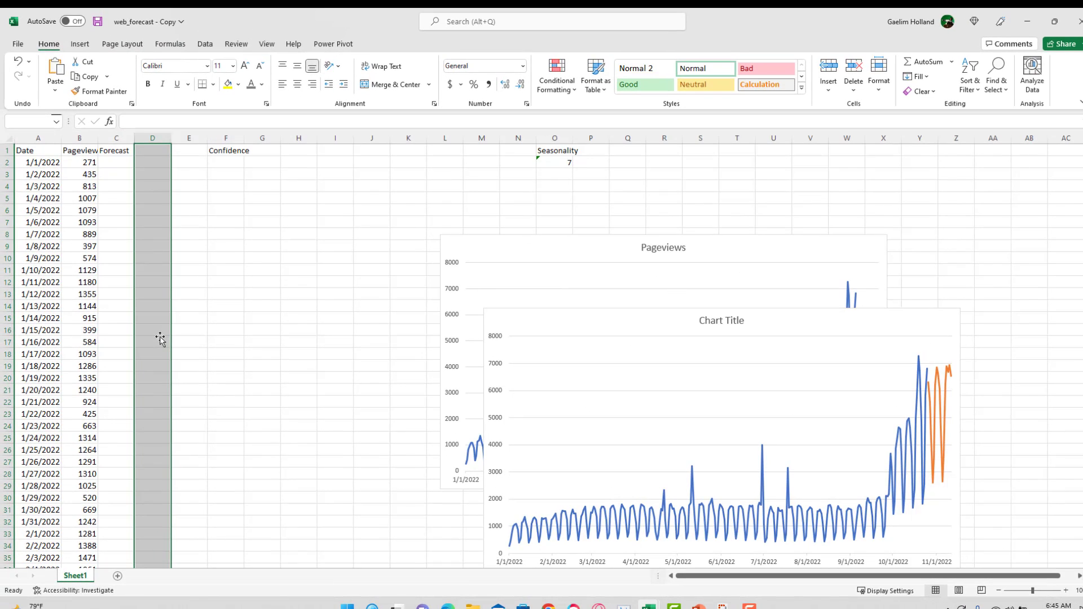
{"action": "left_click", "coordinate": [157, 222]}
{"action": "left_click", "coordinate": [151, 151]}
{"action": "type", "text": "Upper Confidence"}
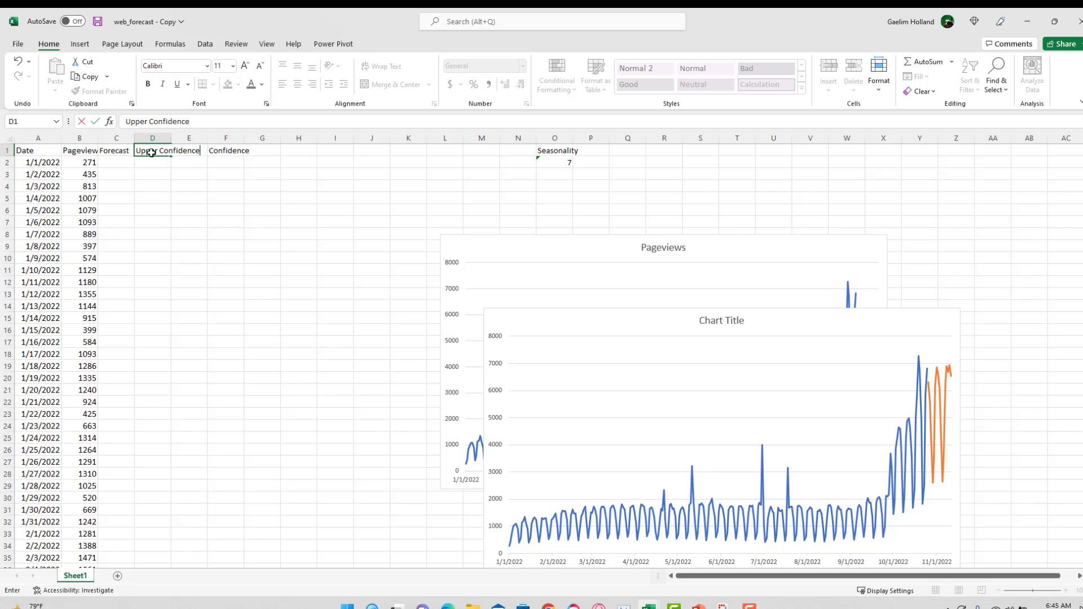
{"action": "left_click", "coordinate": [121, 388]}
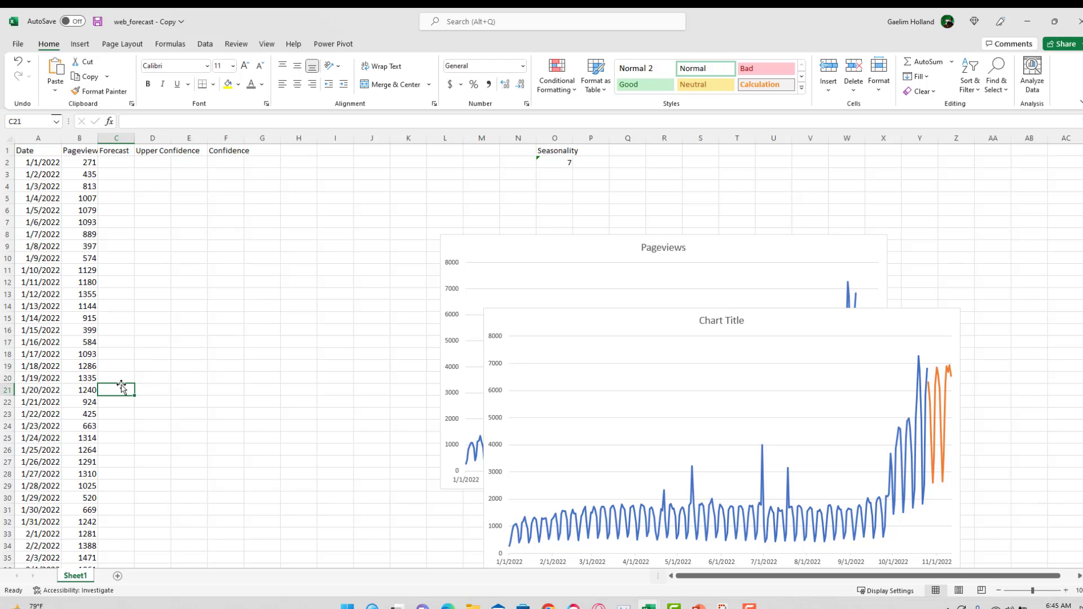
Head column E with 'Lower Confidence' in cell E1, then select the Date column
{"action": "key", "text": "ctrl+shift+Down"}
{"action": "scroll", "coordinate": [116, 382], "scroll_direction": "down", "scroll_amount": 1}
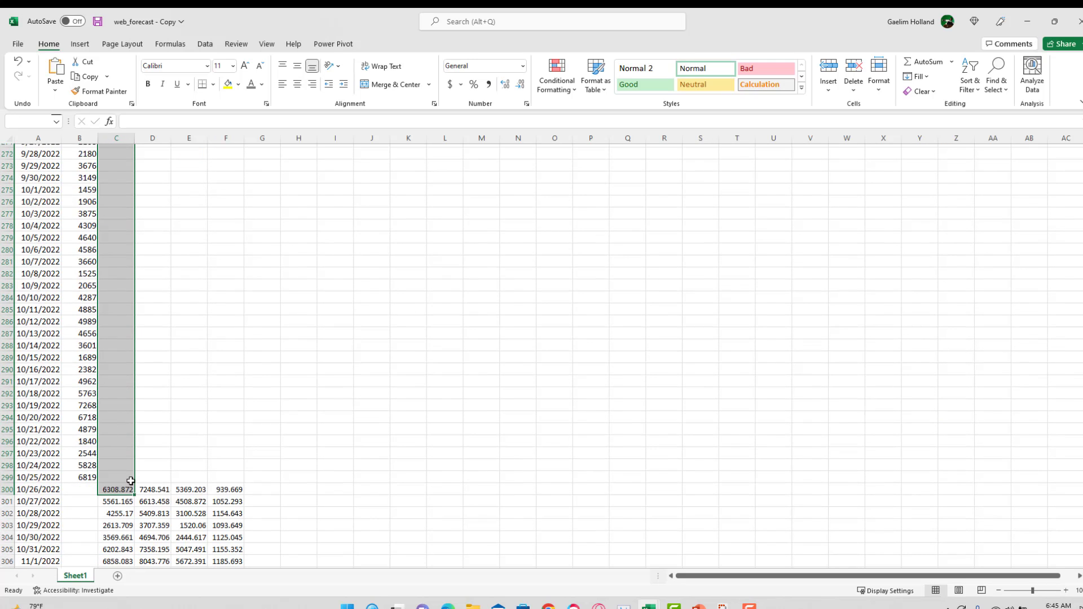
{"action": "scroll", "coordinate": [158, 495], "scroll_direction": "down", "scroll_amount": 2}
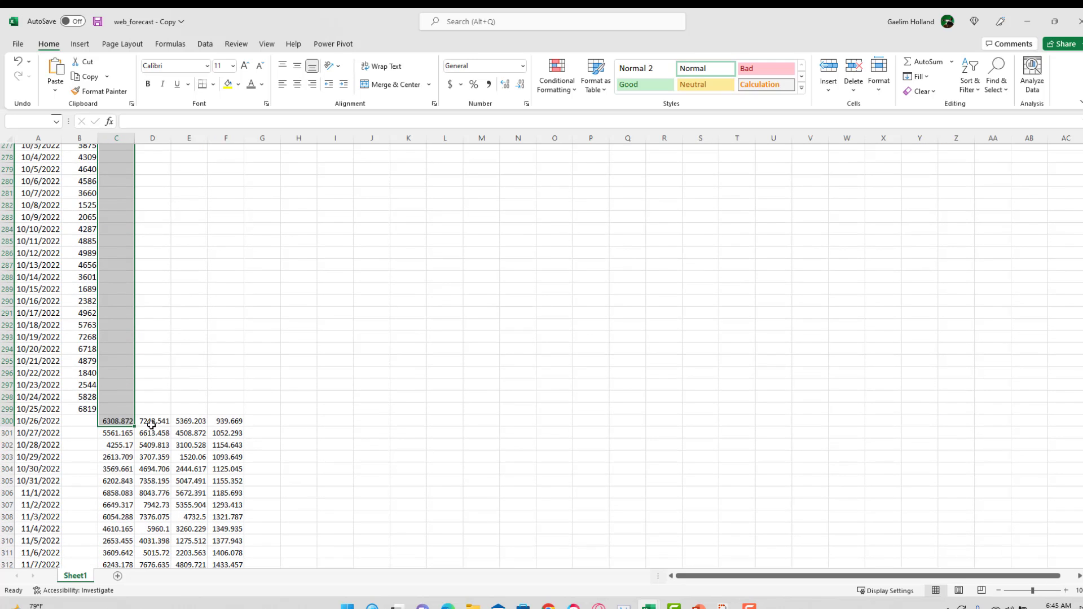
{"action": "scroll", "coordinate": [179, 419], "scroll_direction": "up", "scroll_amount": 5}
{"action": "left_click", "coordinate": [178, 415]}
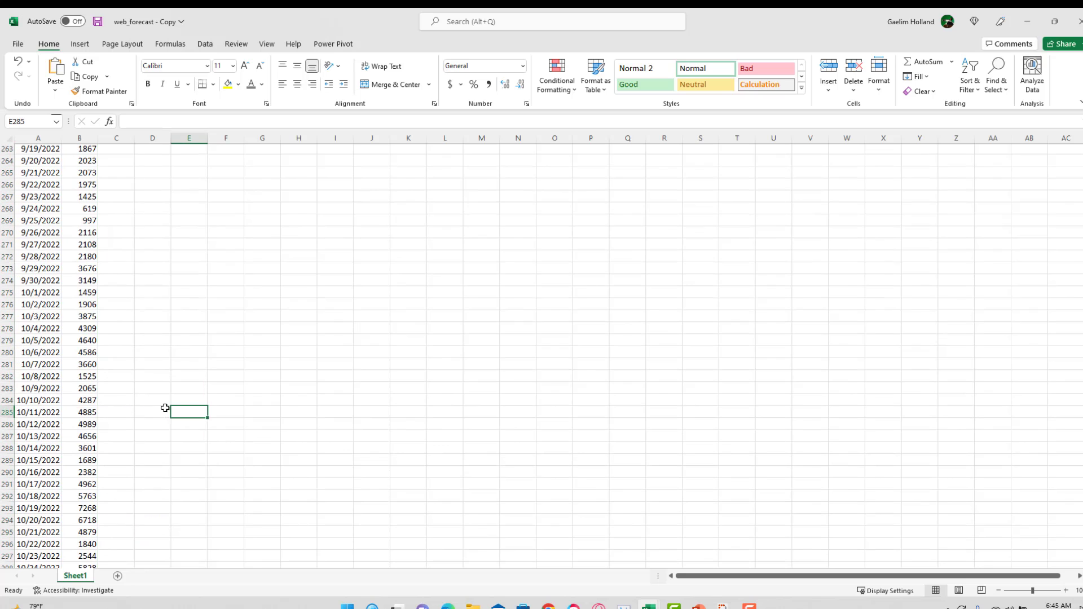
{"action": "key", "text": "ctrl+shift+Up"}
{"action": "left_click", "coordinate": [214, 187]}
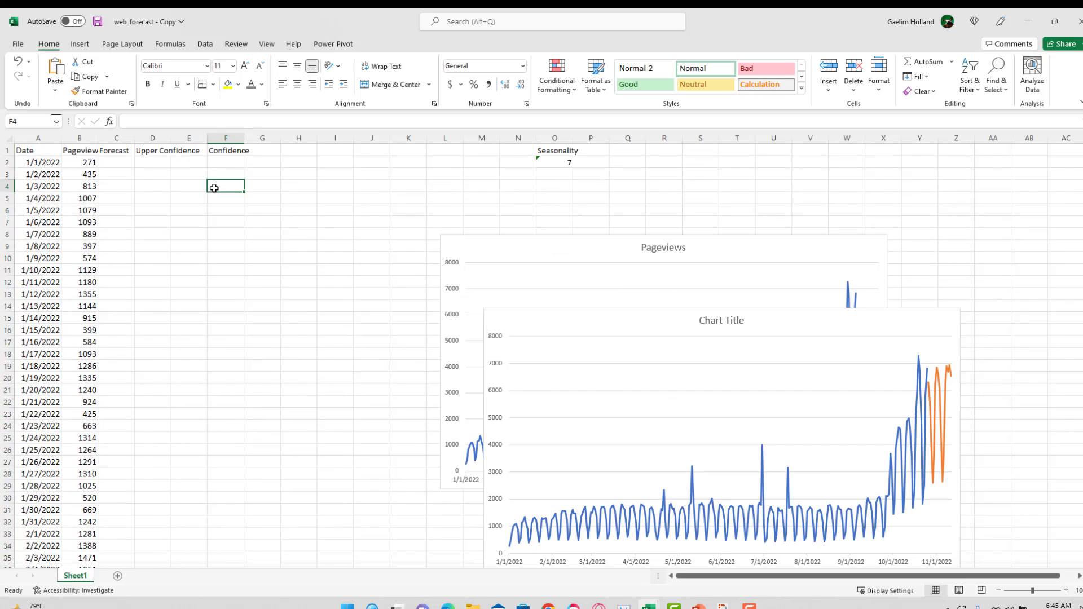
{"action": "left_click", "coordinate": [194, 153]}
{"action": "type", "text": "Low"}
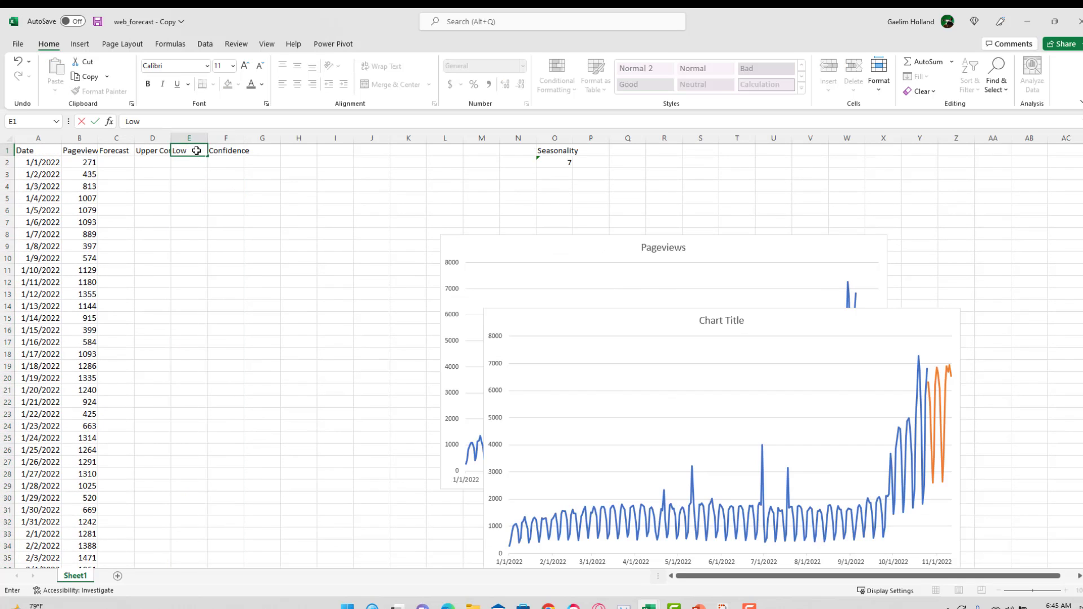
{"action": "type", "text": "er Confidence"}
{"action": "key", "text": "Return"}
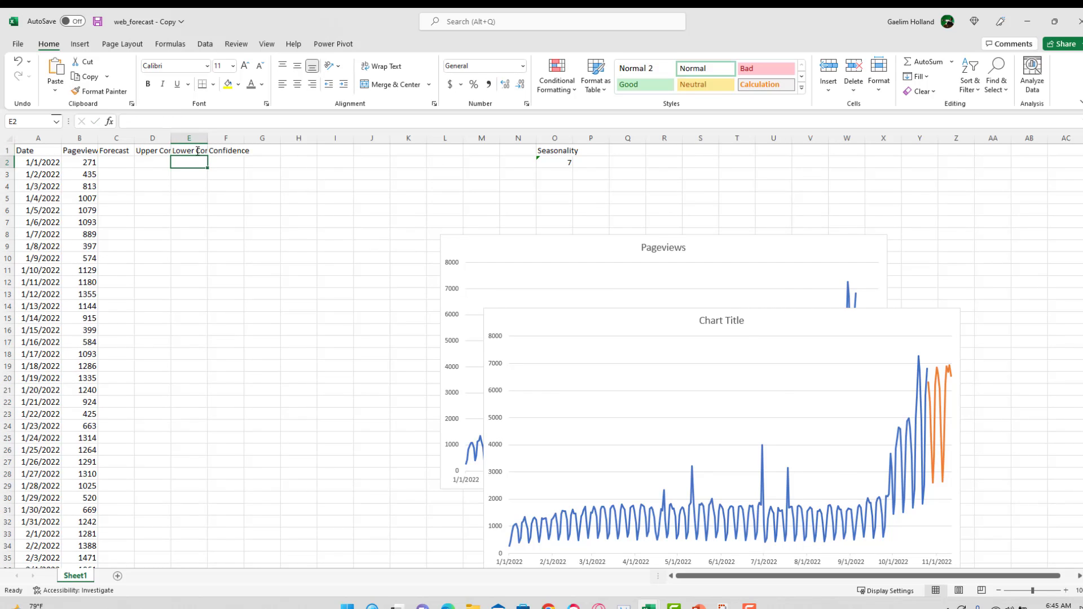
{"action": "left_click", "coordinate": [209, 258]}
{"action": "left_click", "coordinate": [34, 138]}
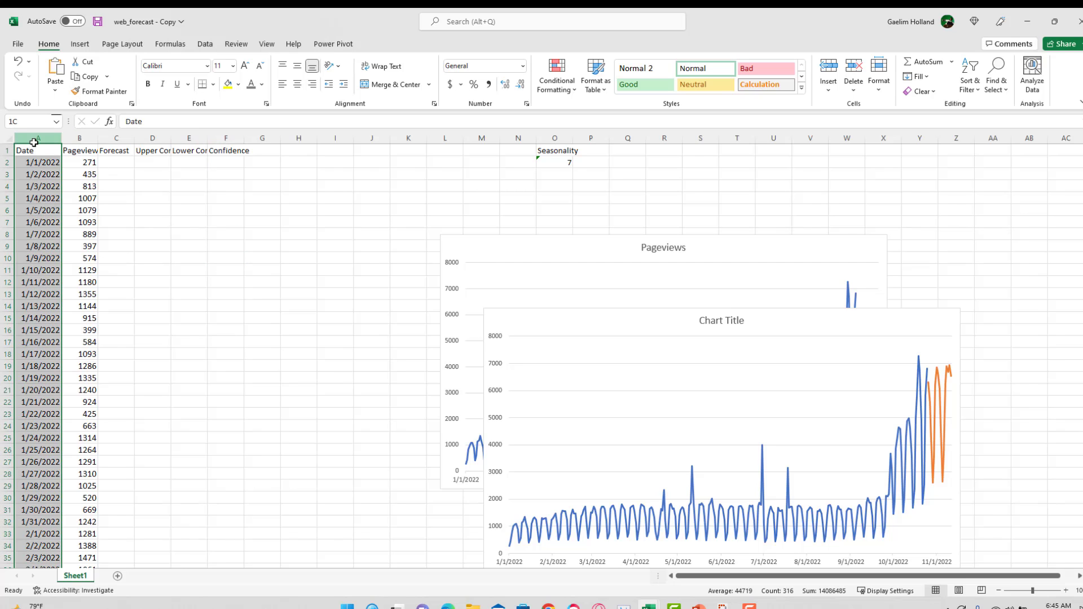
Insert the recommended line chart for columns A–F and drag it larger across the sheet
{"action": "left_click", "coordinate": [220, 138], "text": "shift"}
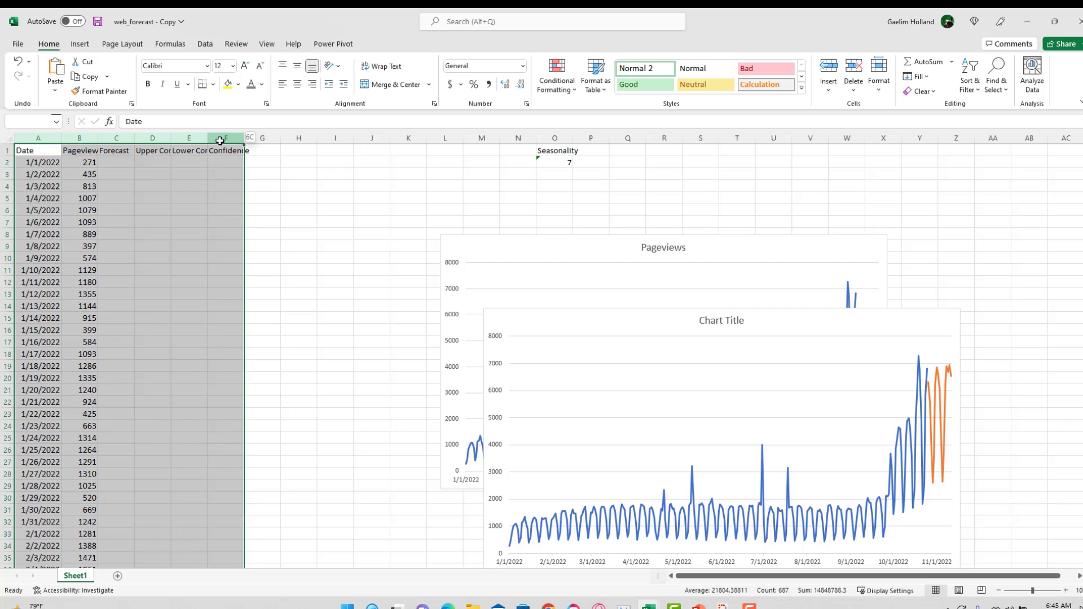
{"action": "left_click", "coordinate": [82, 44]}
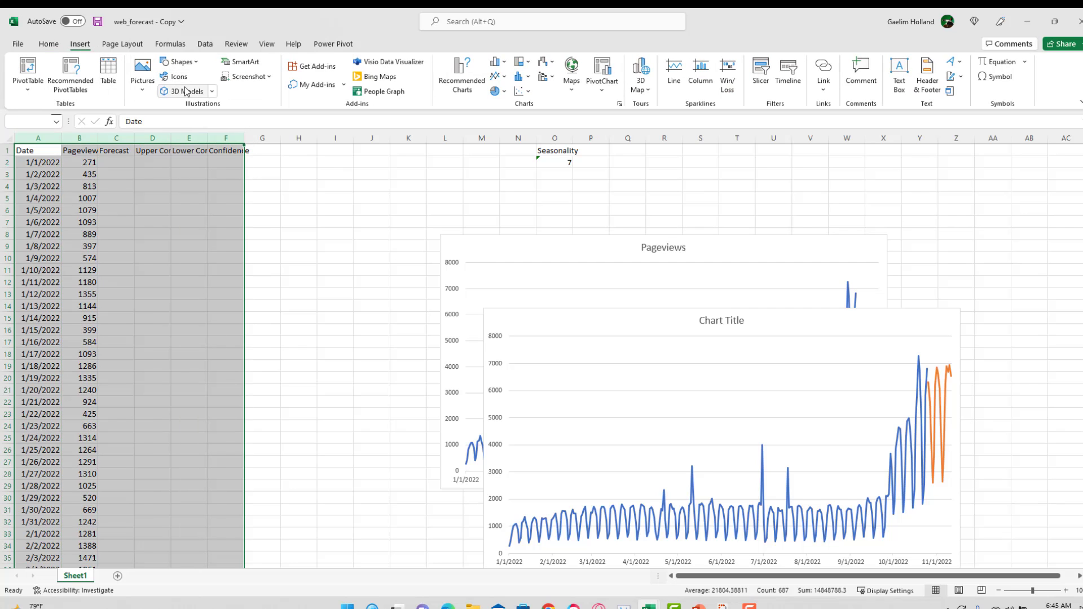
{"action": "left_click", "coordinate": [468, 77]}
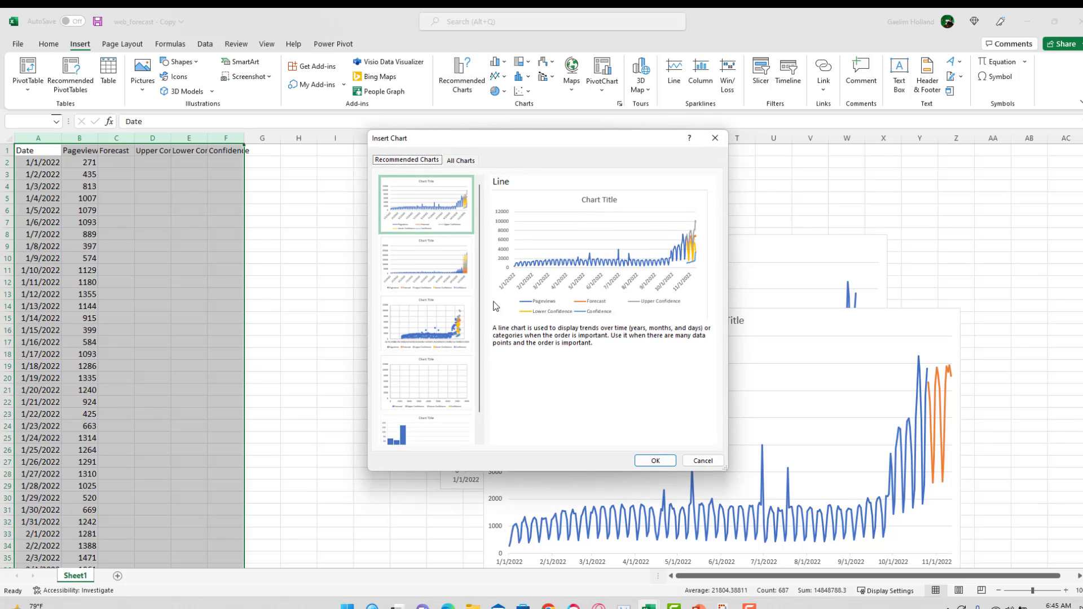
{"action": "left_click", "coordinate": [462, 203]}
{"action": "double_click", "coordinate": [461, 203]}
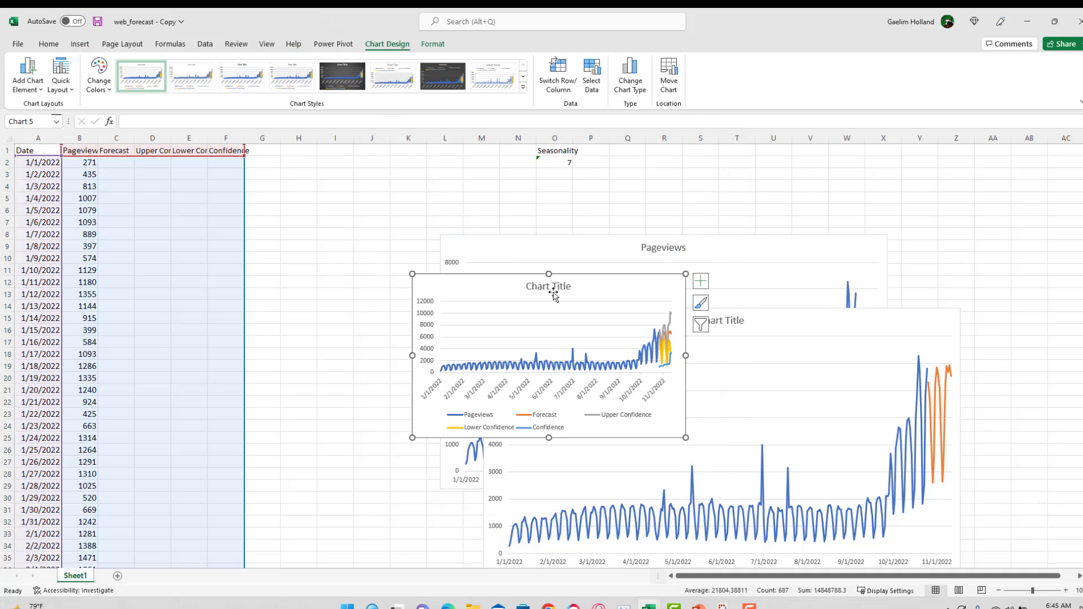
{"action": "left_click_drag", "start_coordinate": [578, 283], "coordinate": [450, 227]}
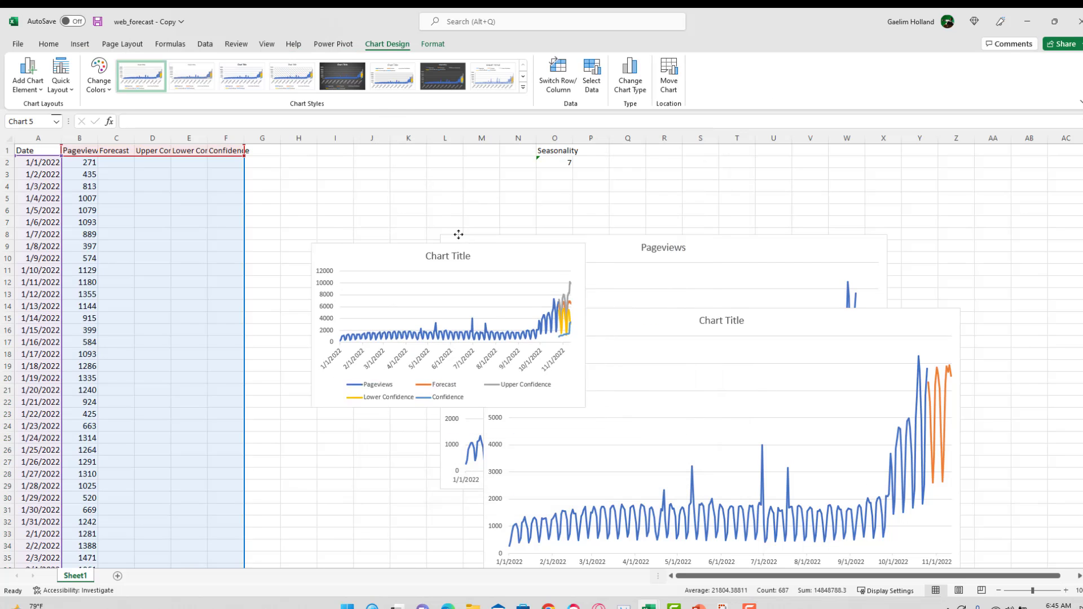
{"action": "left_click_drag", "start_coordinate": [558, 380], "coordinate": [922, 543]}
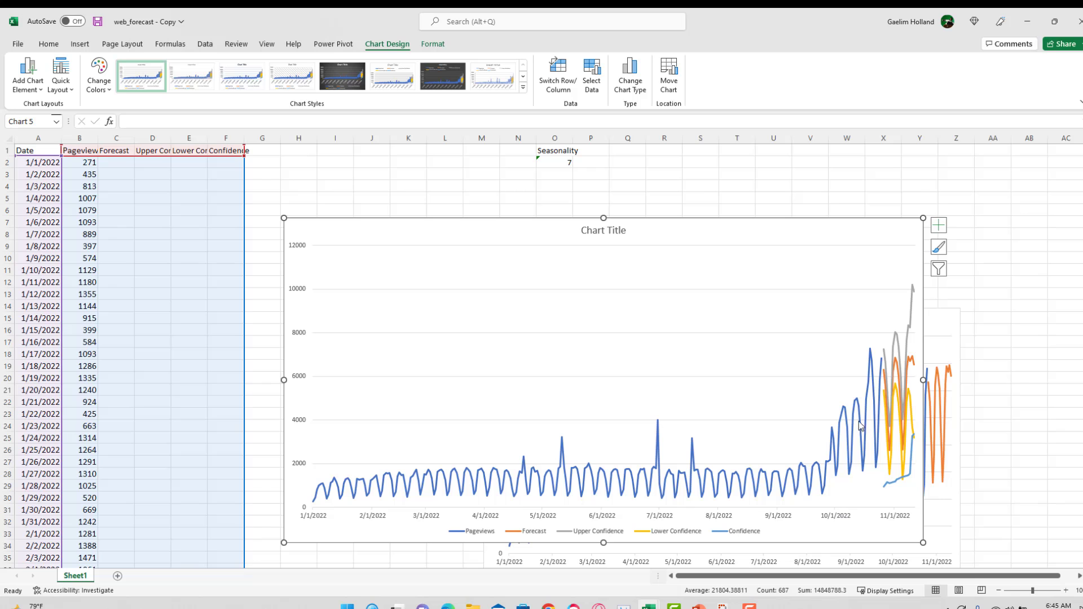
Select A1:E316 and insert the suggested Line chart from Recommended Charts
{"action": "left_click", "coordinate": [227, 390]}
{"action": "left_click", "coordinate": [116, 473]}
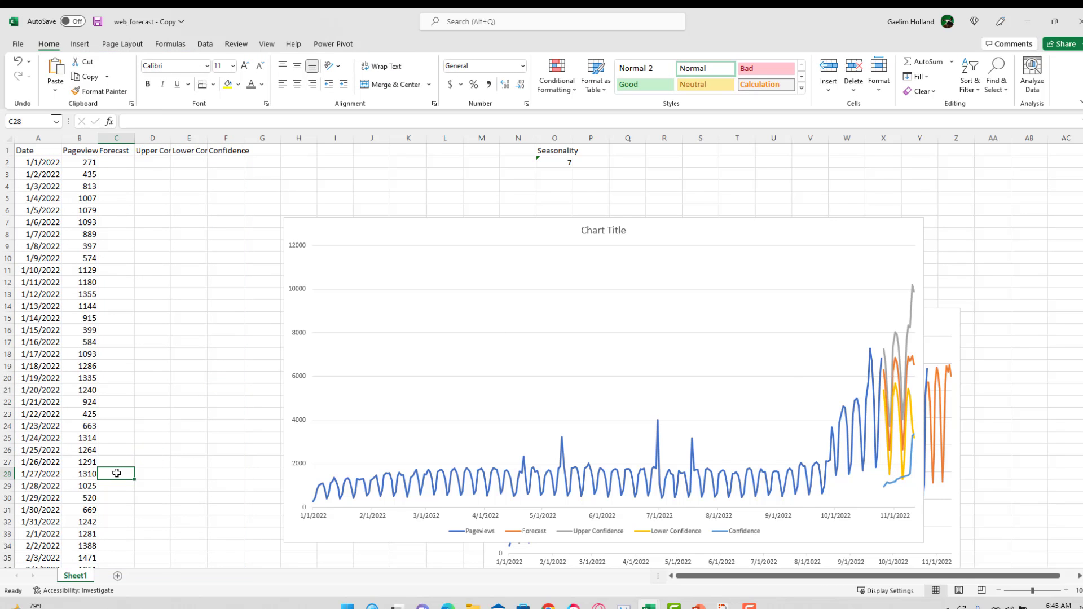
{"action": "key", "text": "ctrl+shift+Down"}
{"action": "key", "text": "ctrl+Down"}
{"action": "key", "text": "ctrl+Down"}
{"action": "key", "text": "Right"}
{"action": "key", "text": "Right"}
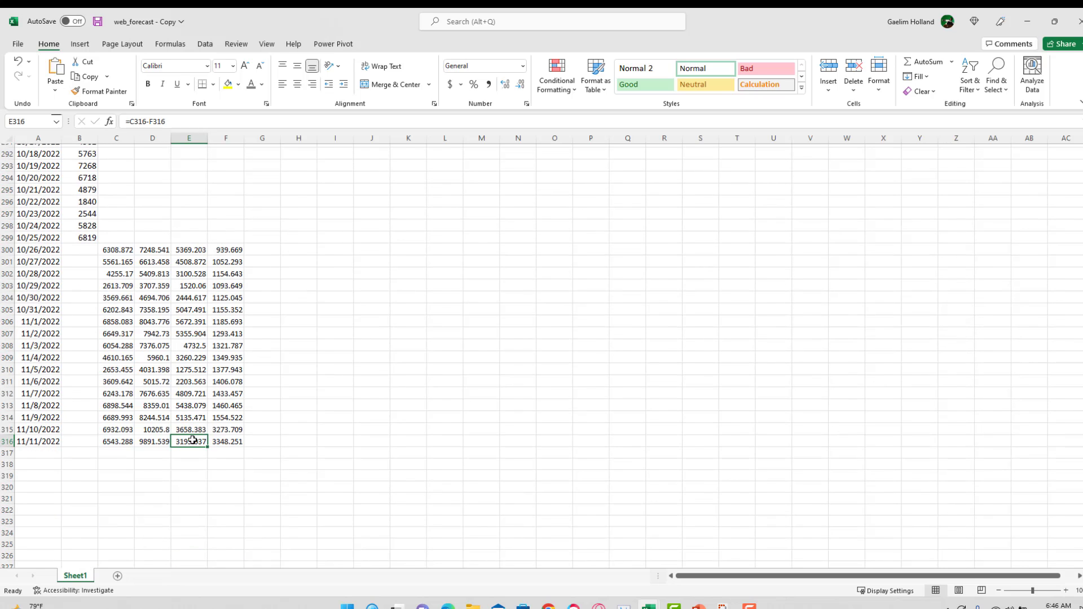
{"action": "key", "text": "shift+Left"}
{"action": "key", "text": "shift+Left"}
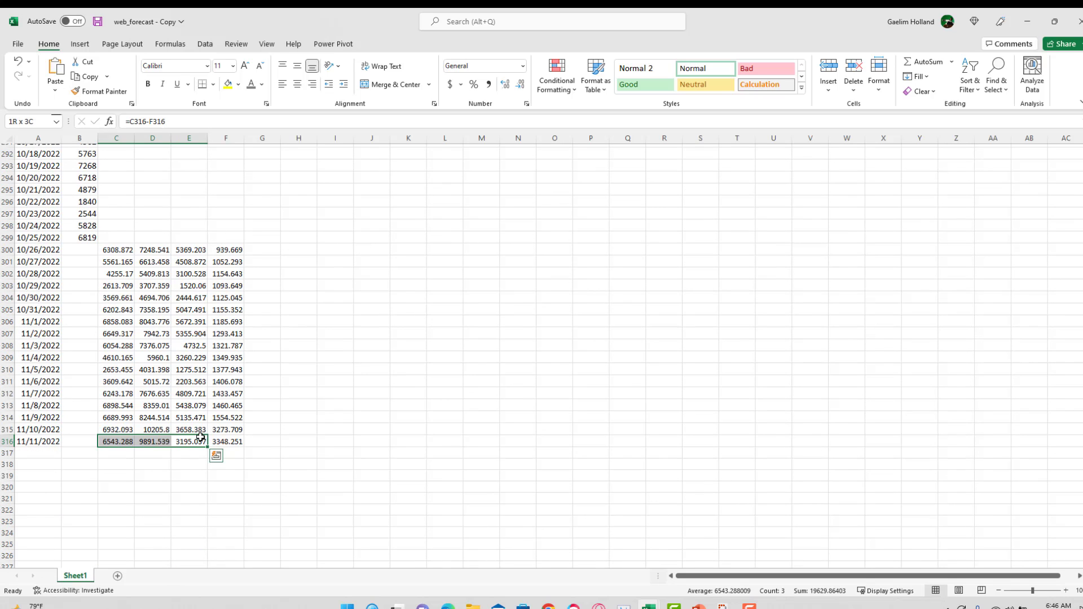
{"action": "key", "text": "shift+Left"}
{"action": "key", "text": "shift+Left"}
{"action": "key", "text": "ctrl+shift+Up"}
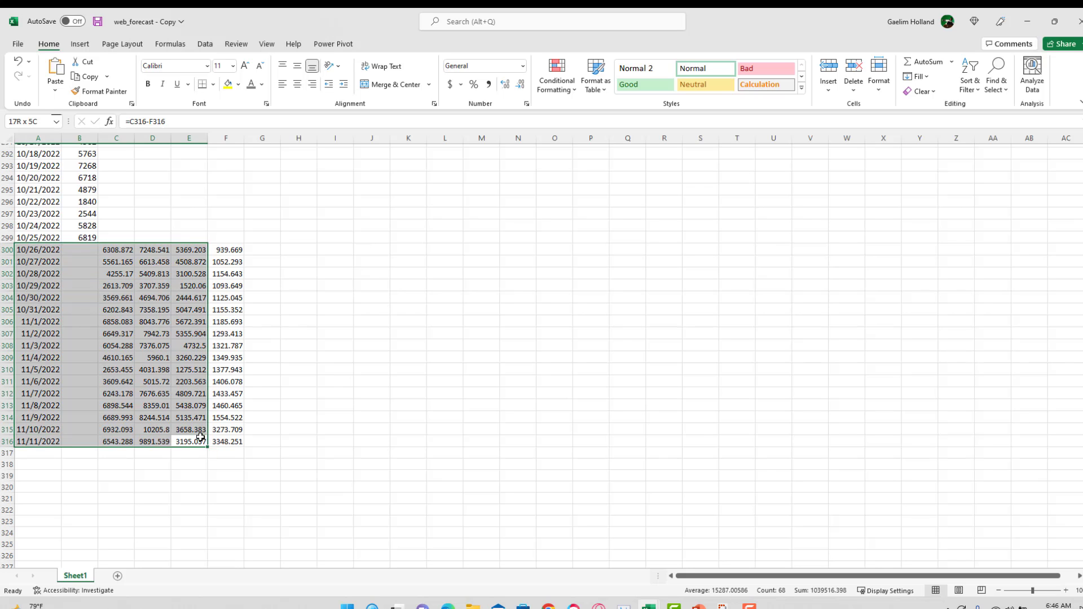
{"action": "key", "text": "ctrl+shift+Up"}
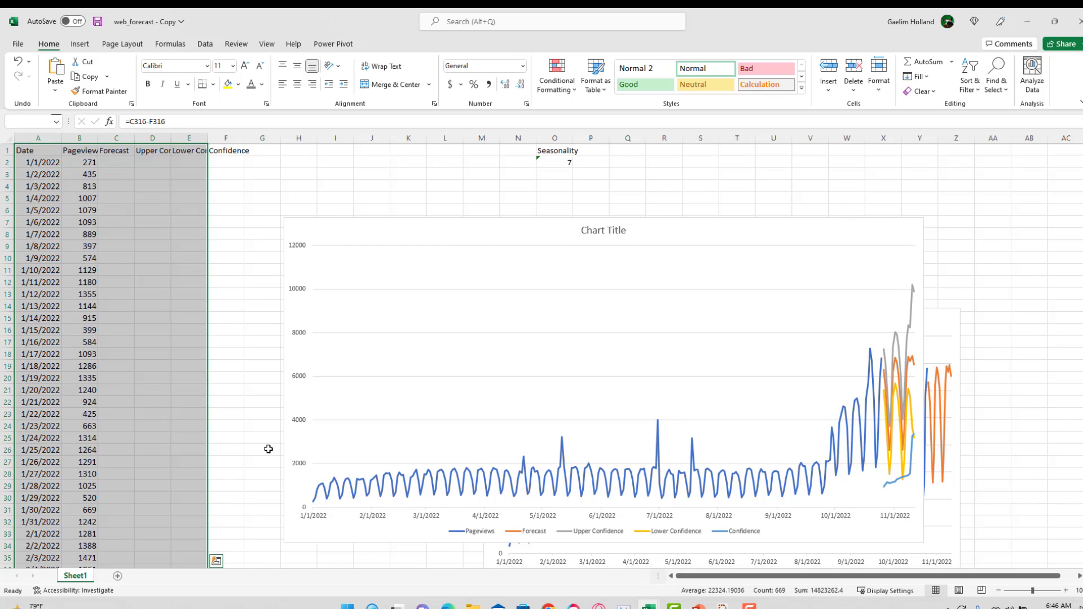
{"action": "left_click", "coordinate": [82, 46]}
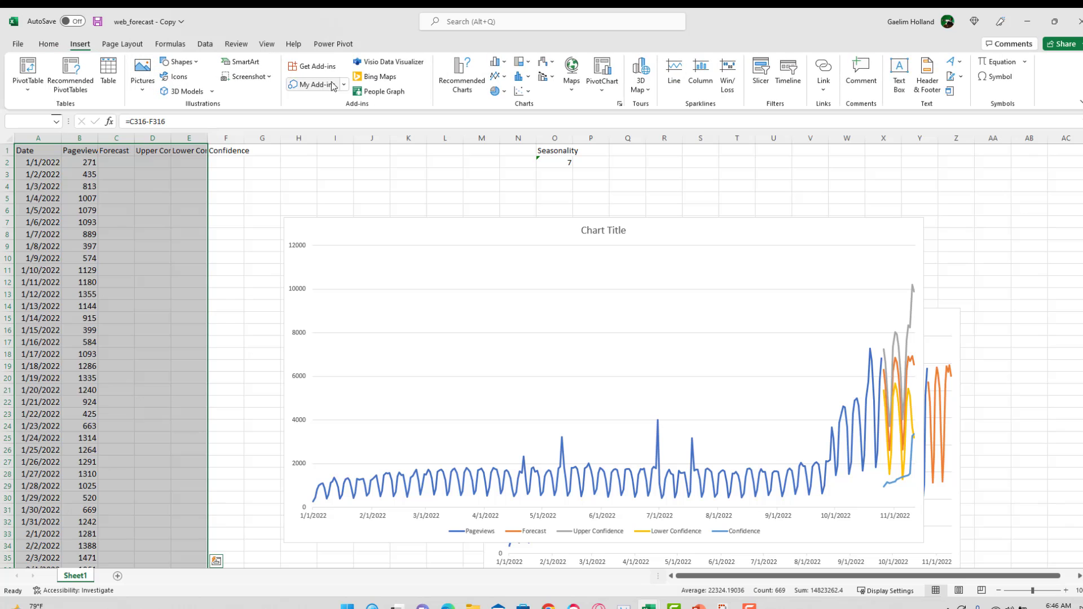
{"action": "left_click", "coordinate": [463, 71]}
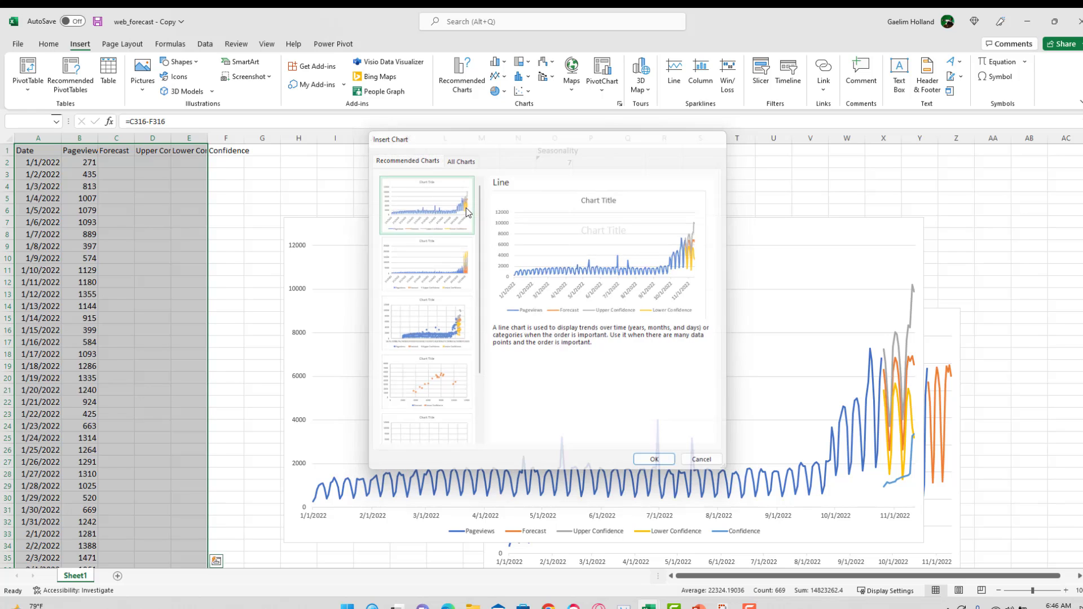
{"action": "double_click", "coordinate": [467, 213]}
Move the new chart up-left and delete the older charts
{"action": "left_click_drag", "start_coordinate": [504, 272], "coordinate": [401, 221]}
{"action": "left_click", "coordinate": [673, 347]}
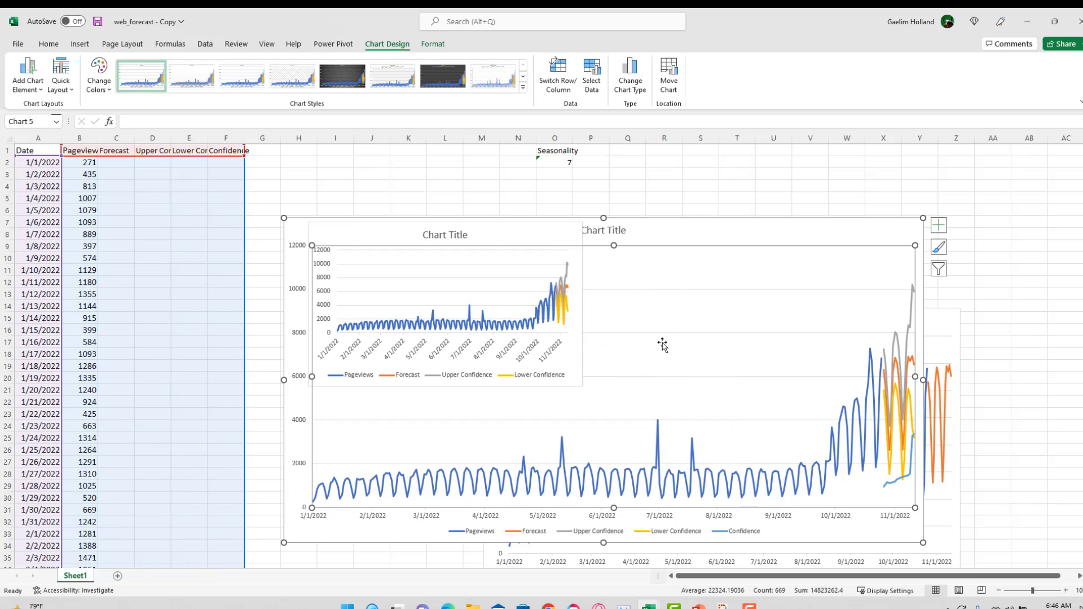
{"action": "left_click", "coordinate": [698, 229]}
{"action": "key", "text": "Delete"}
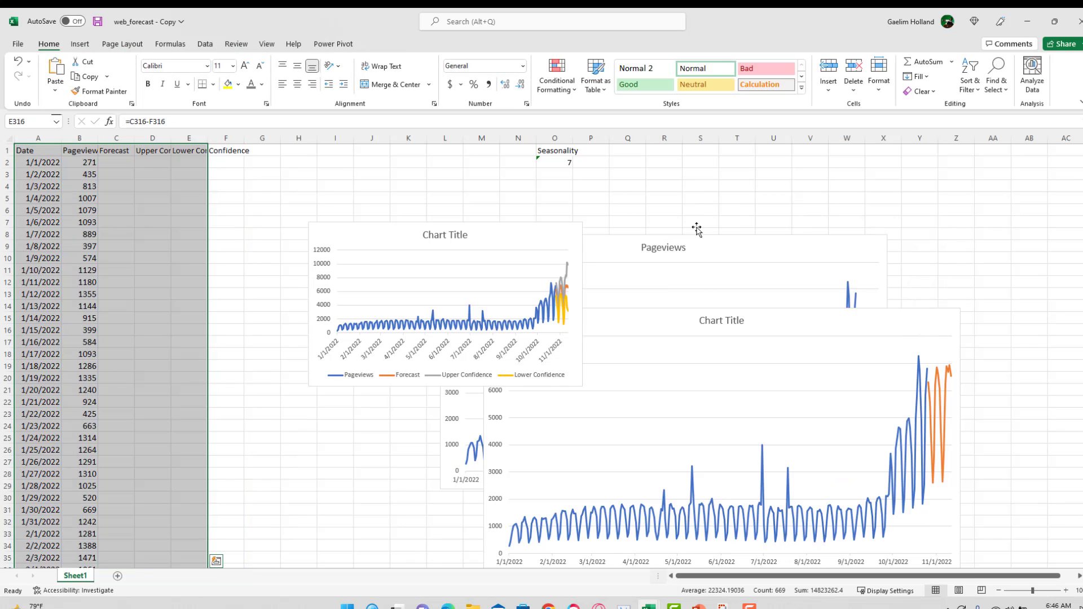
{"action": "left_click", "coordinate": [688, 248]}
{"action": "key", "text": "Delete"}
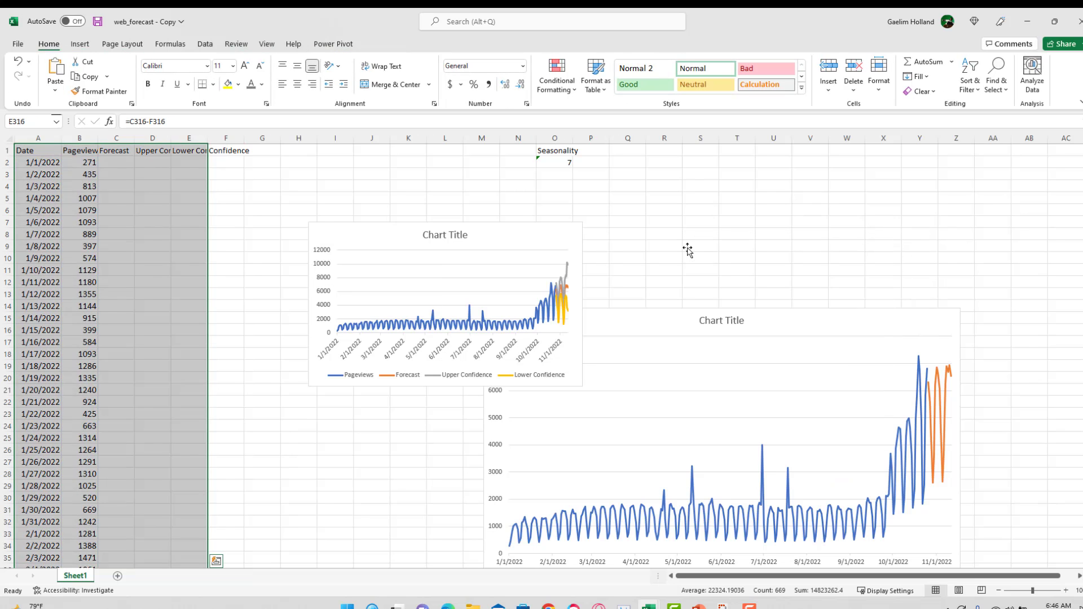
{"action": "left_click", "coordinate": [669, 317]}
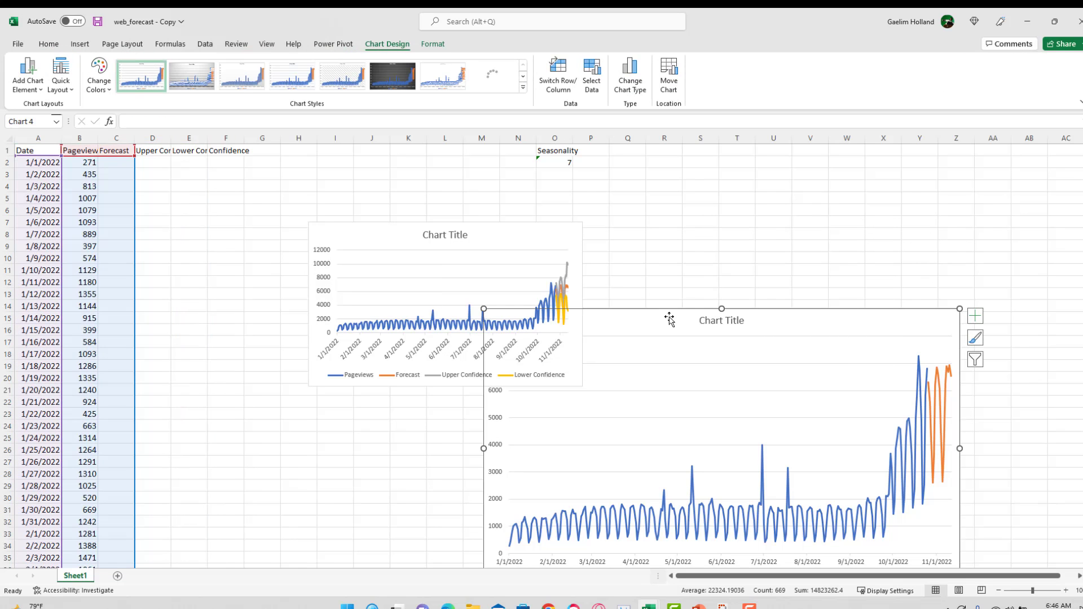
{"action": "key", "text": "Delete"}
Enlarge the new line chart and select its Lower Confidence series
{"action": "left_click", "coordinate": [571, 375]}
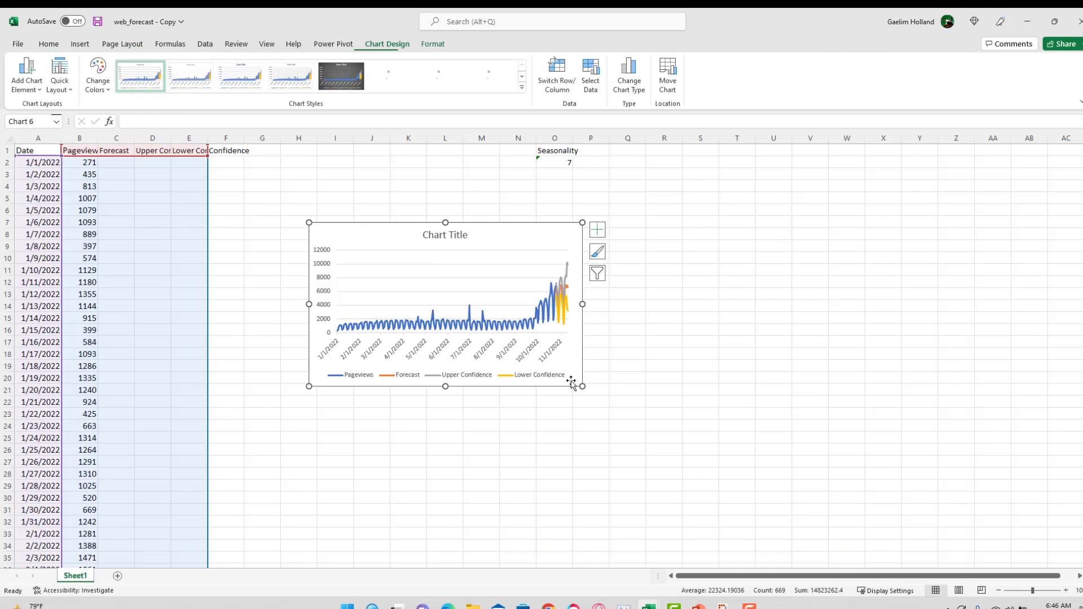
{"action": "left_click_drag", "start_coordinate": [581, 386], "coordinate": [759, 459]}
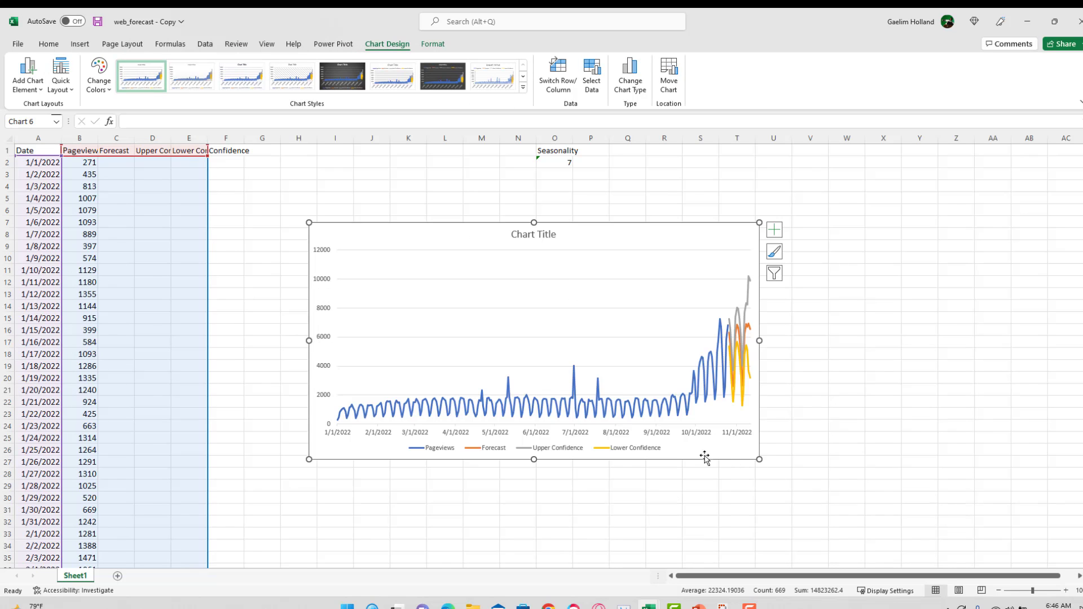
{"action": "left_click", "coordinate": [622, 450]}
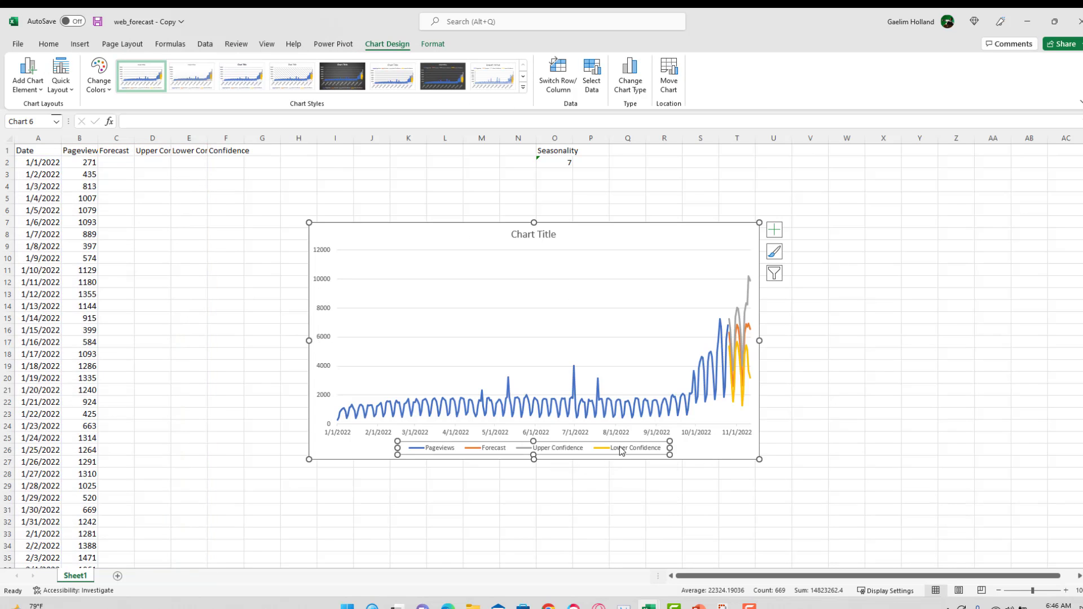
{"action": "left_click", "coordinate": [744, 393]}
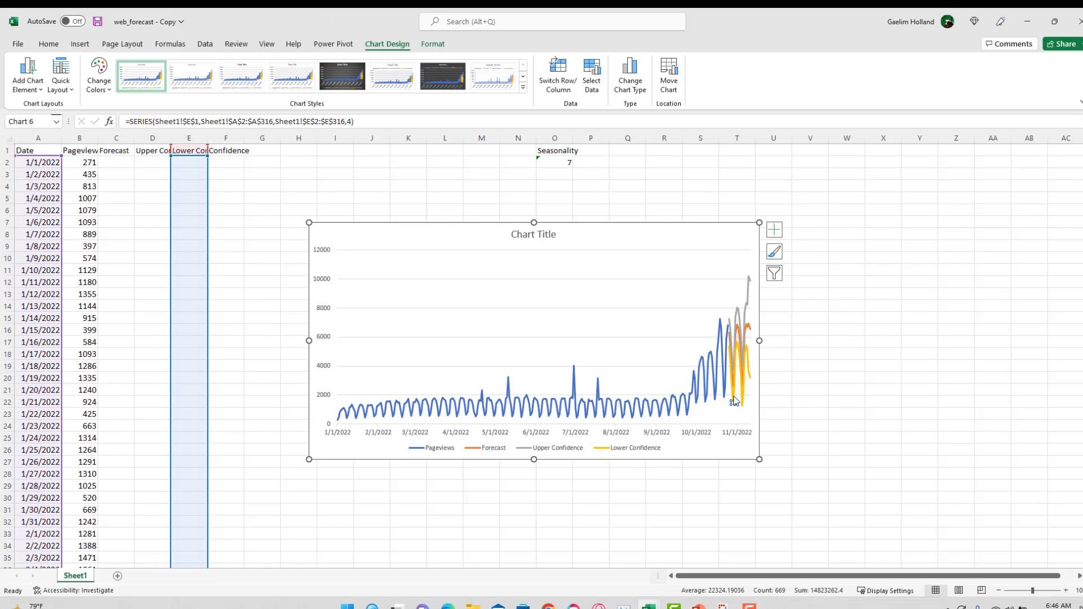
Make the Lower Confidence line gray and dashed
{"action": "left_click", "coordinate": [605, 453]}
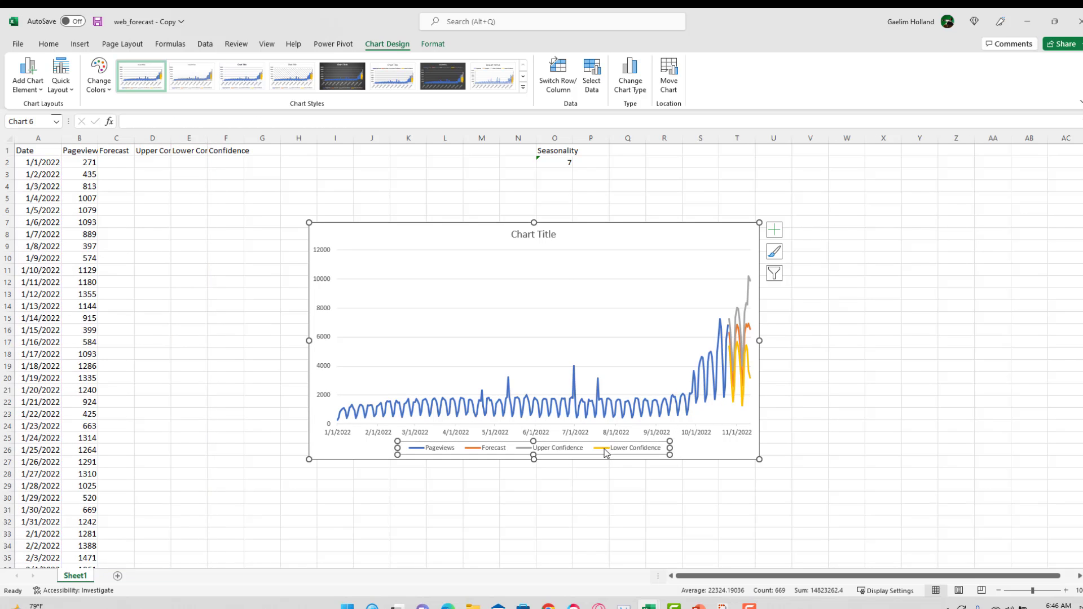
{"action": "double_click", "coordinate": [608, 450]}
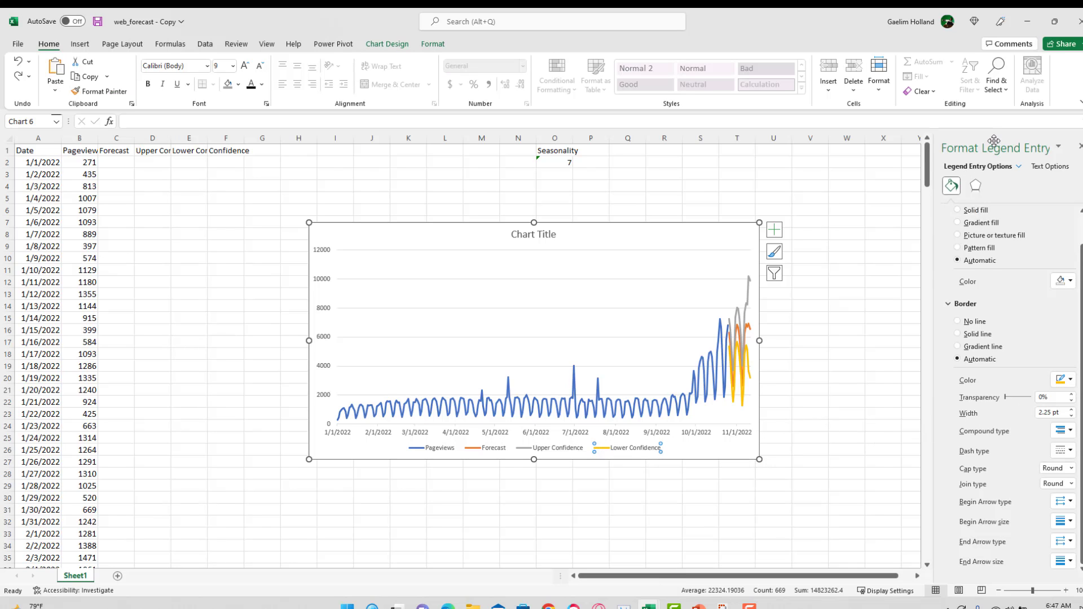
{"action": "left_click", "coordinate": [1068, 381]}
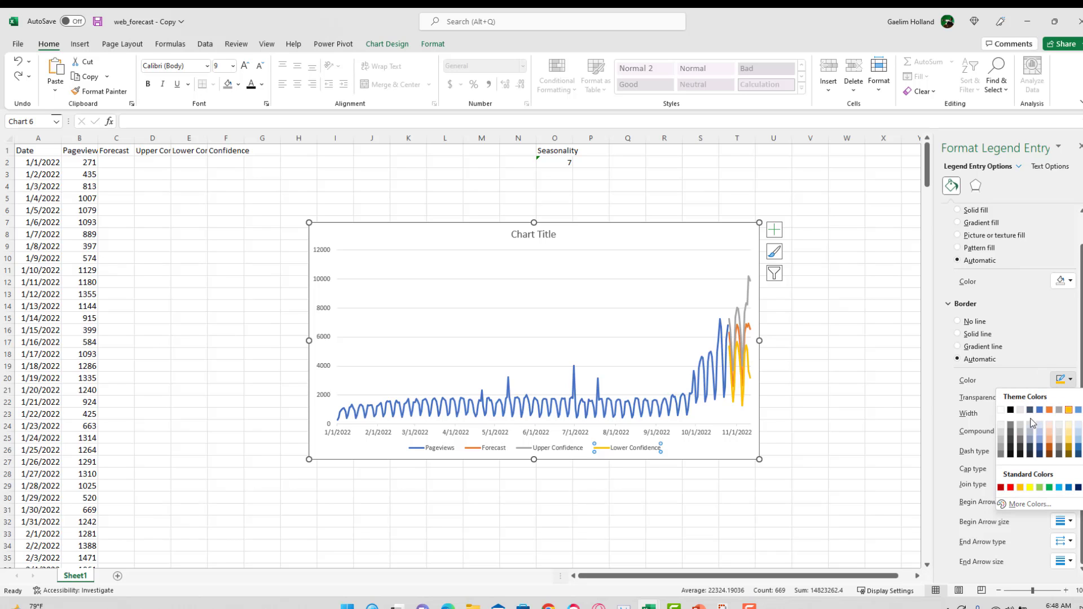
{"action": "left_click", "coordinate": [1019, 433]}
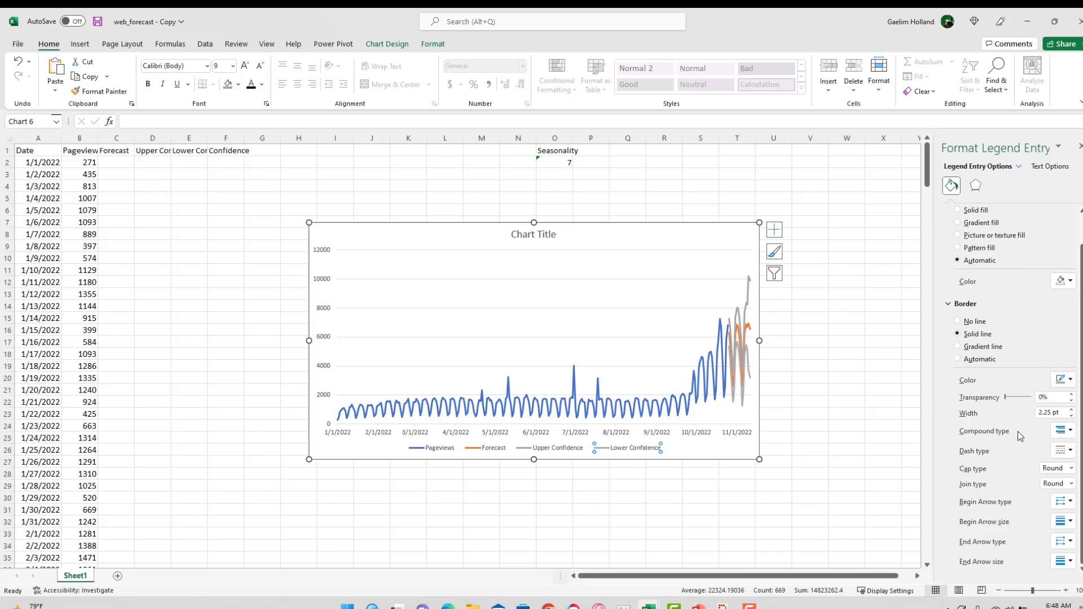
{"action": "left_click", "coordinate": [1062, 450]}
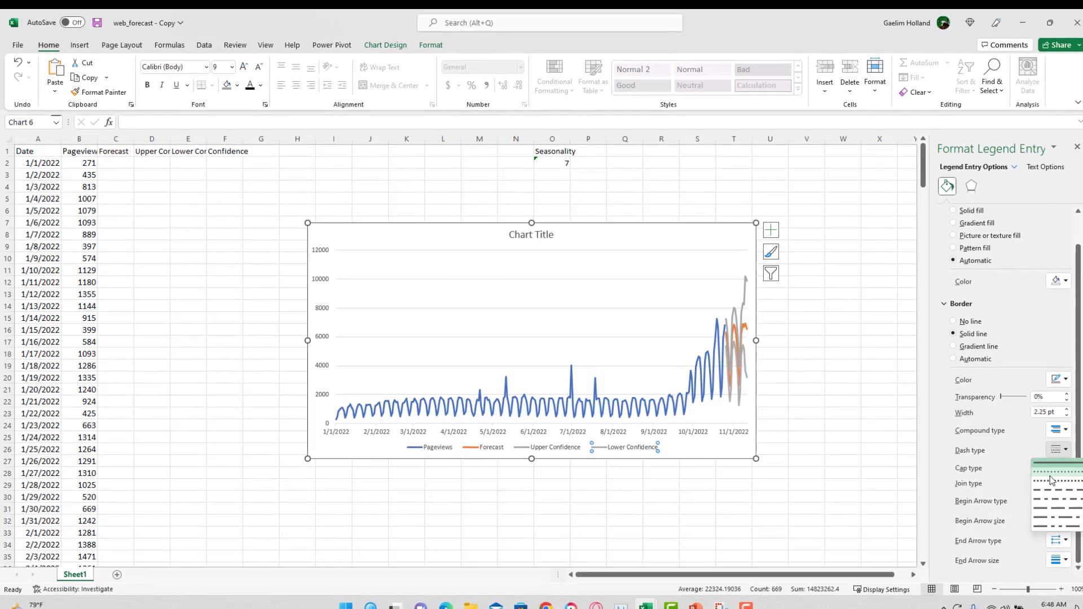
{"action": "left_click", "coordinate": [1033, 489]}
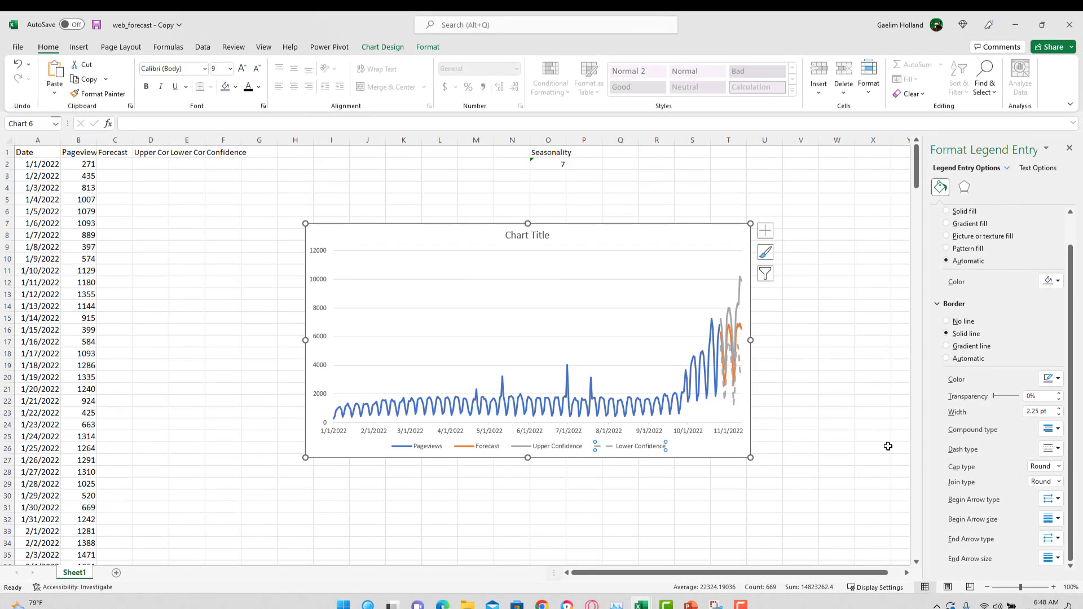
Give the Upper Confidence line a dashed style as well
{"action": "left_click", "coordinate": [736, 316]}
{"action": "left_click", "coordinate": [736, 314]}
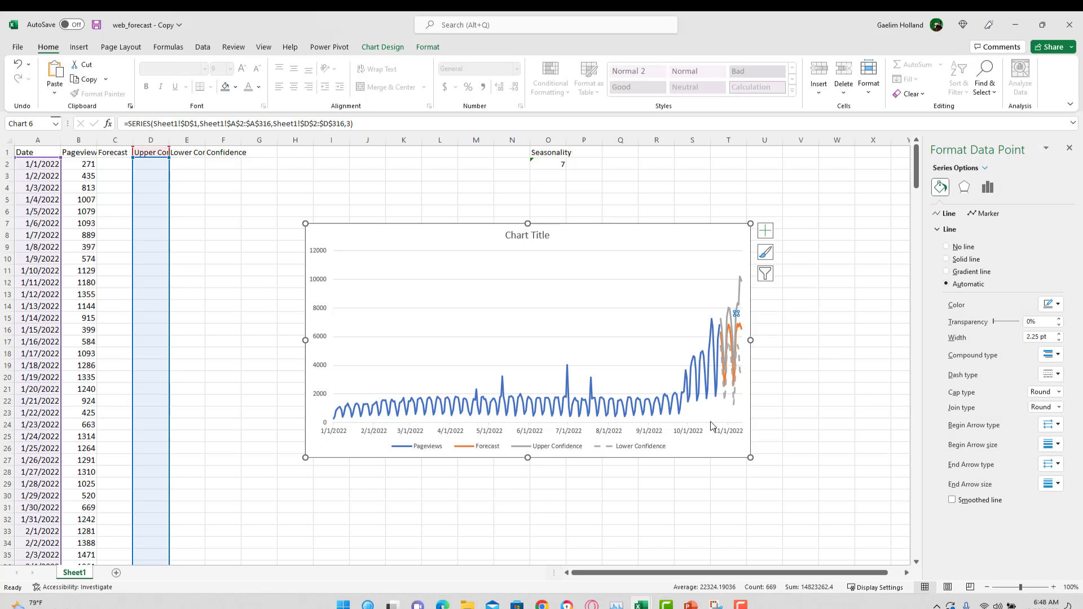
{"action": "left_click", "coordinate": [550, 449]}
{"action": "left_click", "coordinate": [550, 449]}
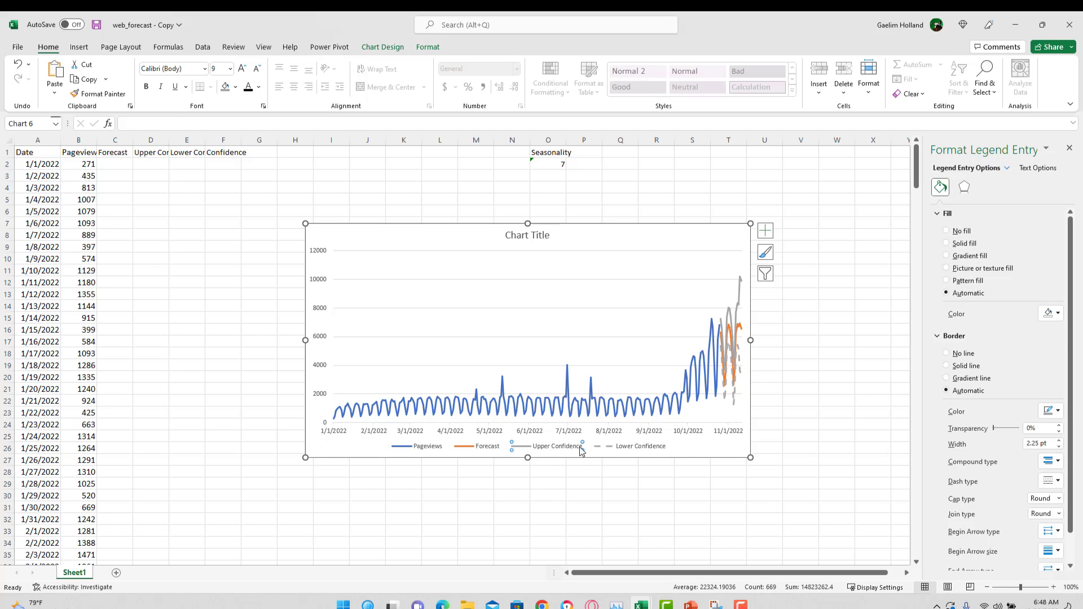
{"action": "left_click", "coordinate": [1051, 483]}
{"action": "left_click", "coordinate": [1051, 521]}
Paste the forecast chart beside the July 2022 data rows
{"action": "left_click", "coordinate": [575, 415]}
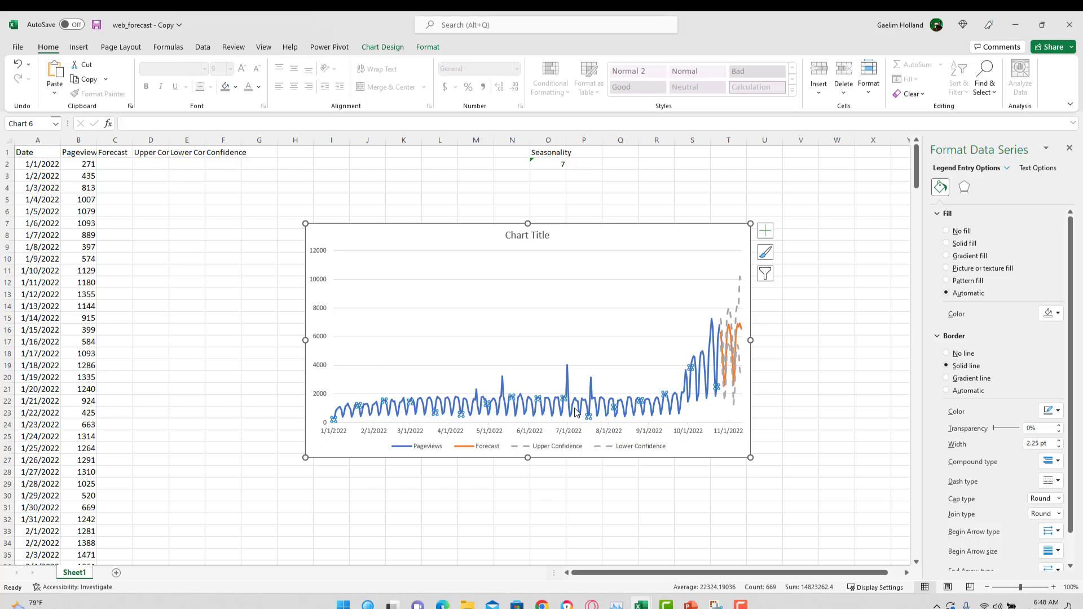
{"action": "left_click", "coordinate": [389, 237]}
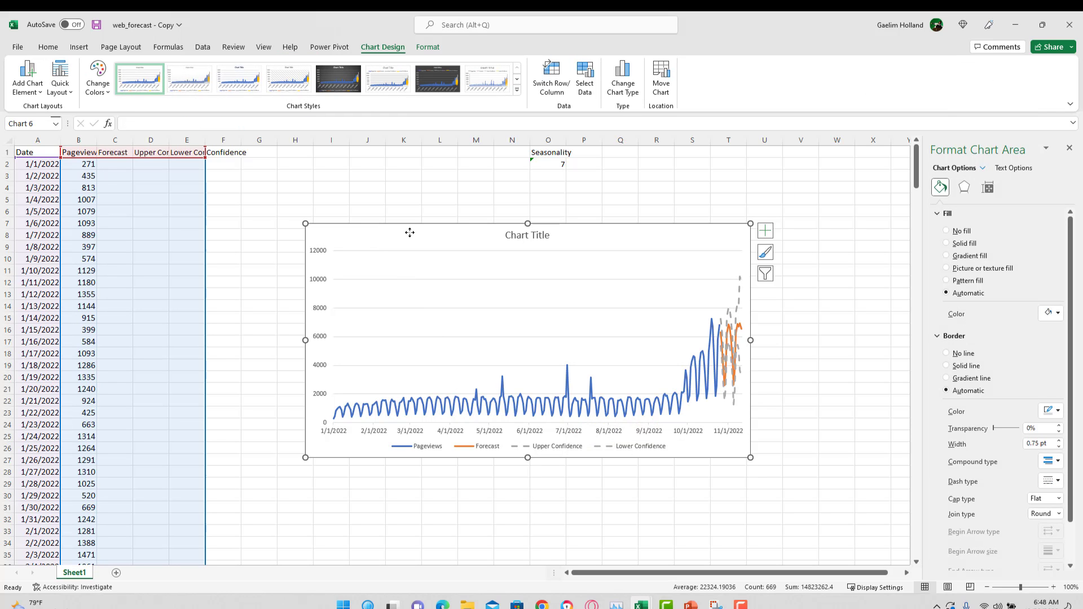
{"action": "left_click", "coordinate": [394, 203]}
{"action": "left_click", "coordinate": [392, 230]}
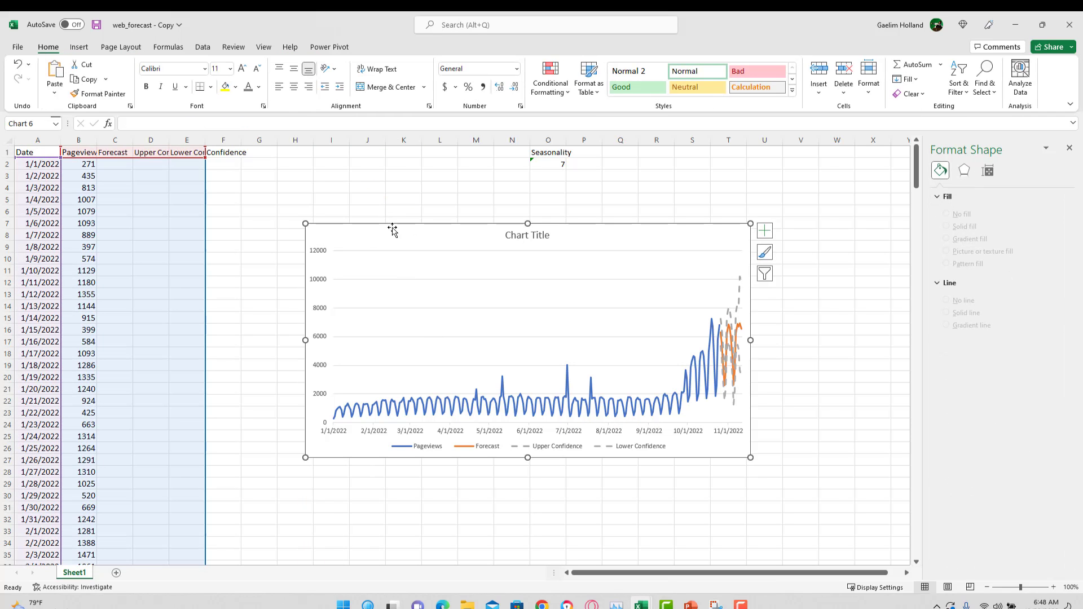
{"action": "scroll", "coordinate": [403, 365], "scroll_direction": "down", "scroll_amount": 20}
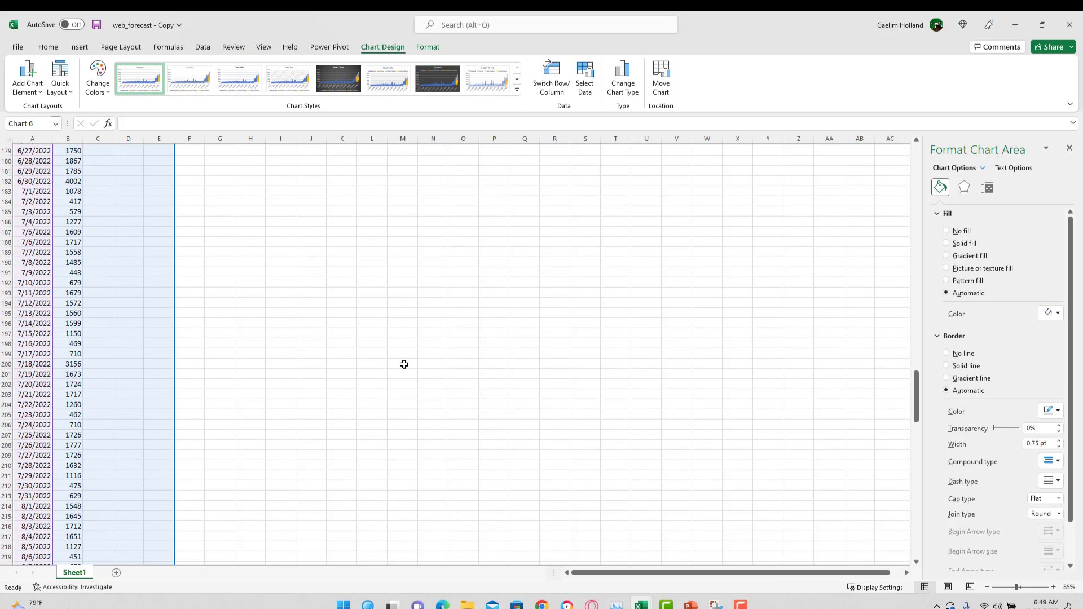
{"action": "left_click", "coordinate": [313, 270]}
{"action": "key", "text": "ctrl+v"}
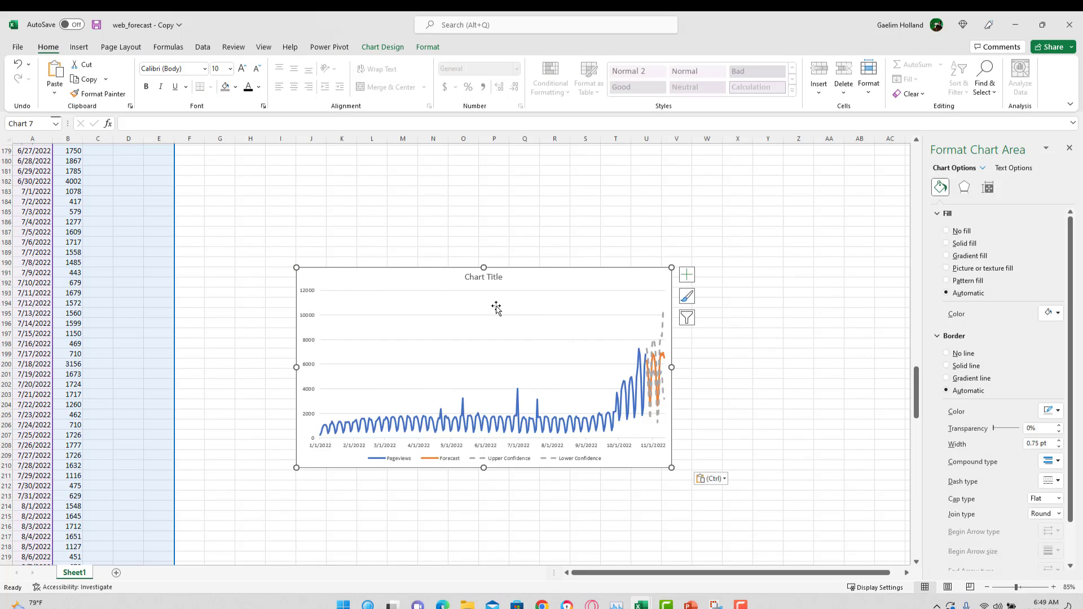
Deselect the chart and pick cell A205 holding 7/23/2022
{"action": "scroll", "coordinate": [364, 275], "scroll_direction": "up", "scroll_amount": 3}
{"action": "left_click", "coordinate": [128, 298]}
{"action": "scroll", "coordinate": [92, 309], "scroll_direction": "up", "scroll_amount": 2}
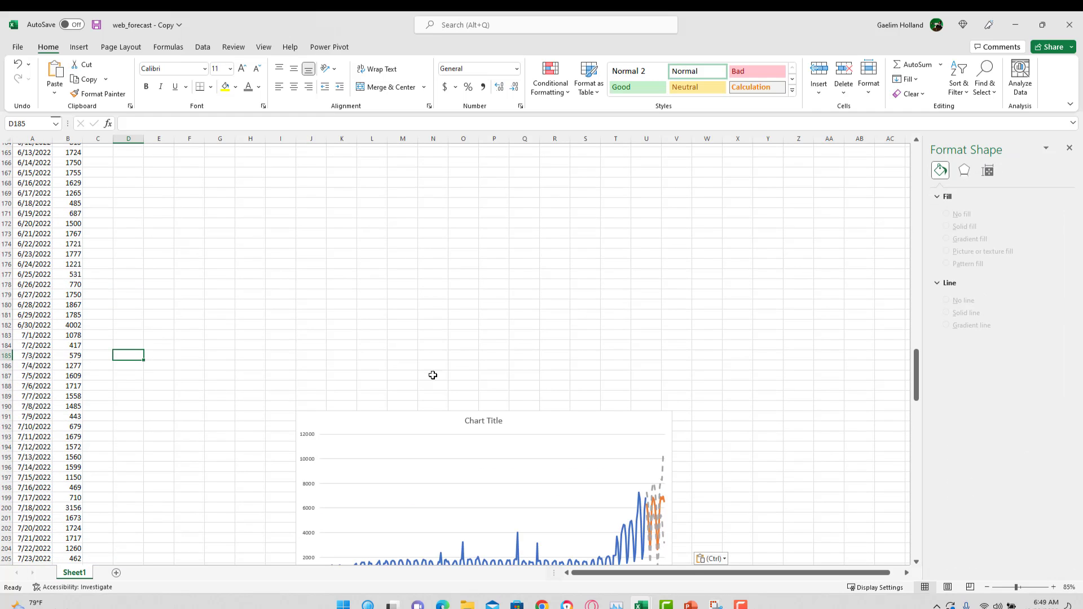
{"action": "scroll", "coordinate": [538, 490], "scroll_direction": "down", "scroll_amount": 3}
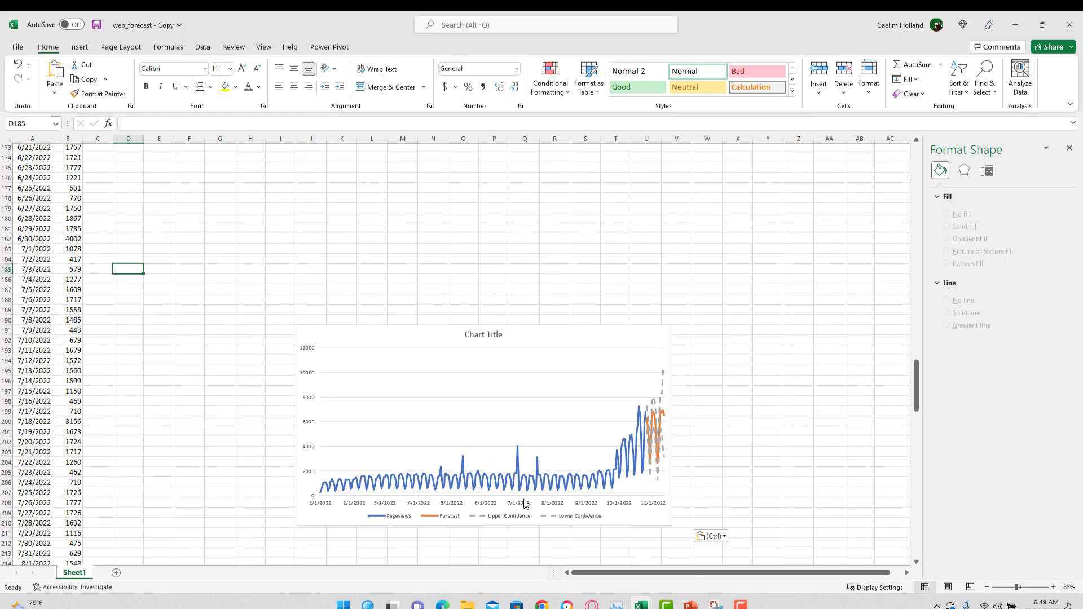
{"action": "scroll", "coordinate": [523, 499], "scroll_direction": "down", "scroll_amount": 1}
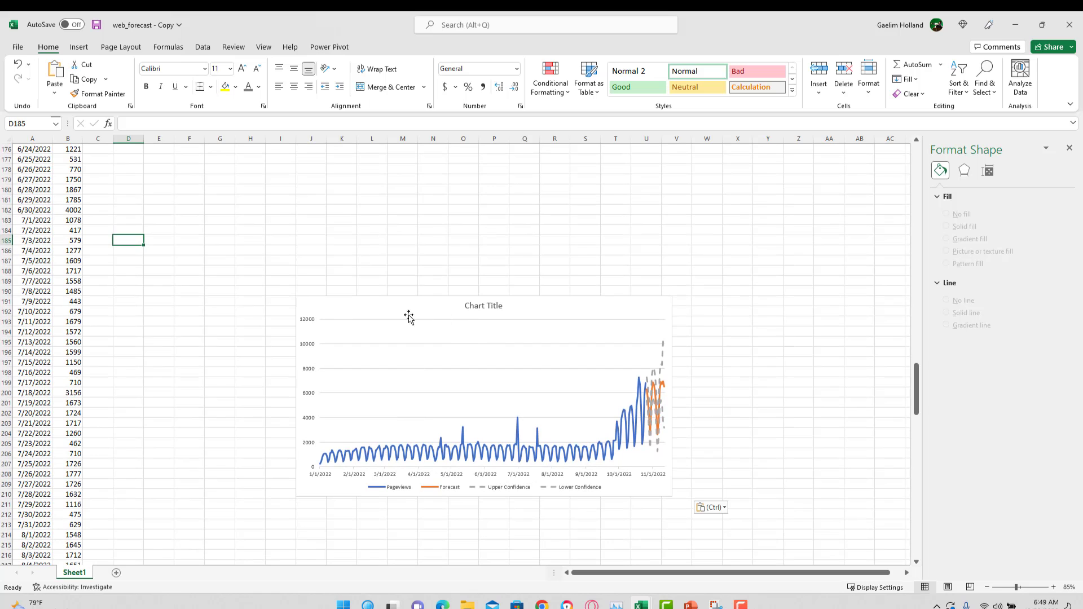
{"action": "left_click", "coordinate": [29, 445]}
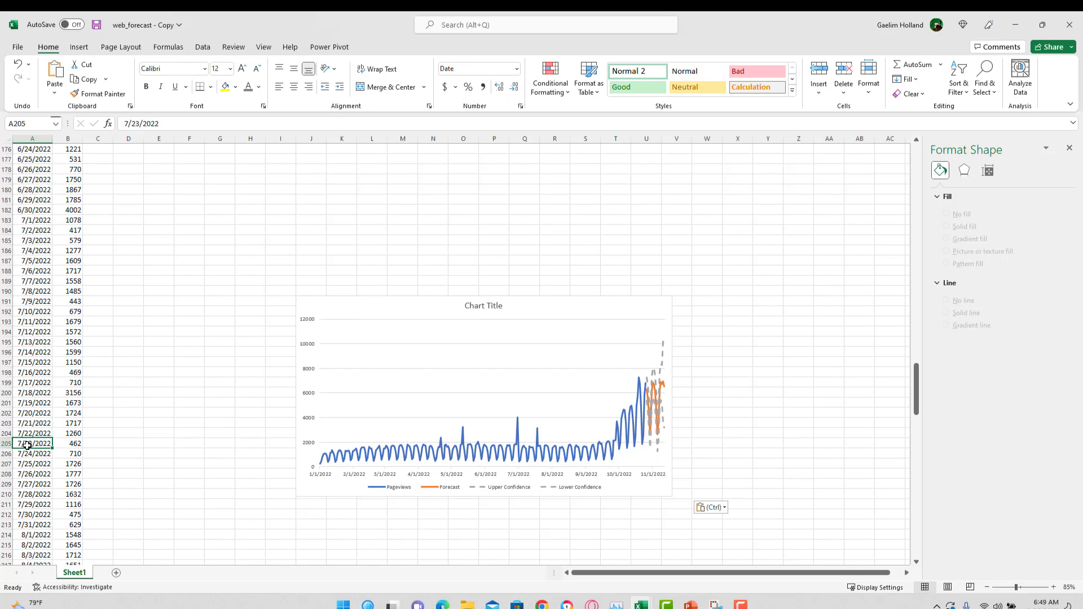
Select the Date column and turn on Data > Filter
{"action": "key", "text": "ctrl+shift+Up"}
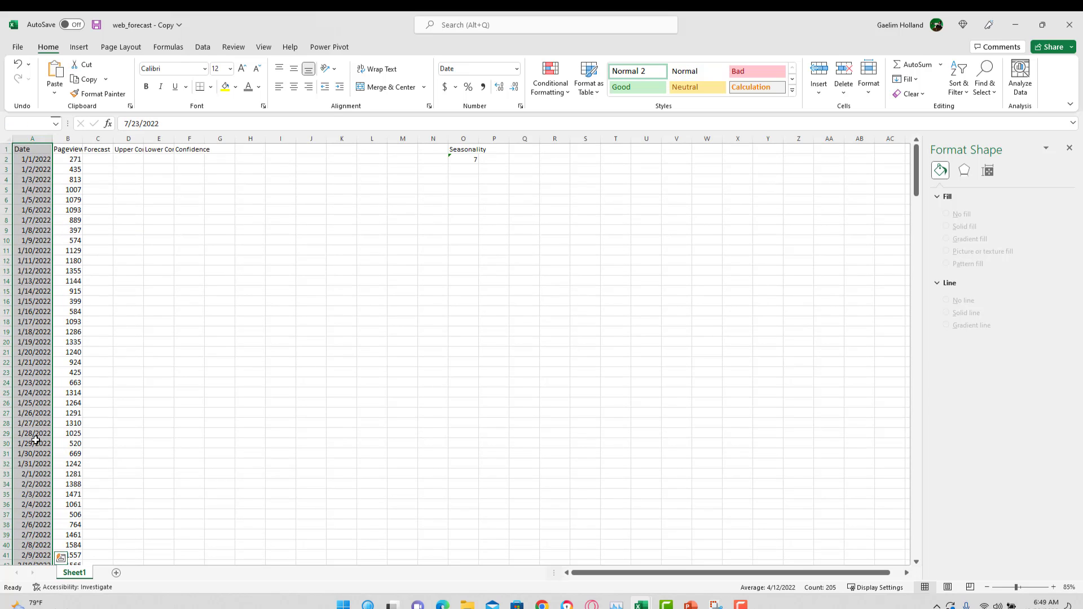
{"action": "left_click", "coordinate": [35, 439]}
{"action": "left_click", "coordinate": [25, 148]}
{"action": "key", "text": "ctrl+shift+Down"}
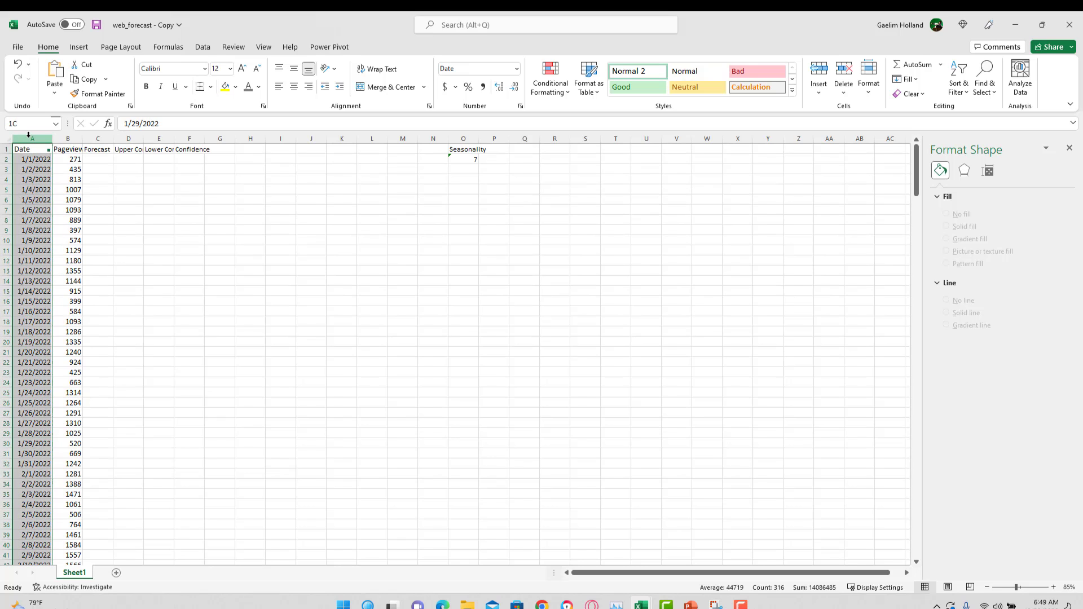
{"action": "left_click", "coordinate": [79, 47]}
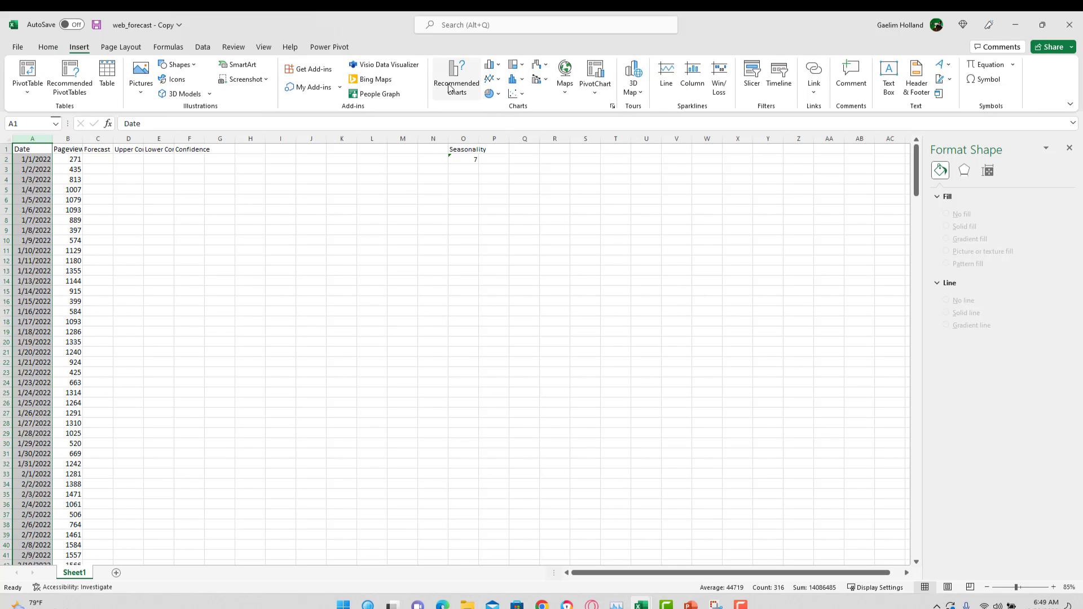
{"action": "left_click", "coordinate": [203, 47]}
{"action": "left_click", "coordinate": [534, 79]}
Filter the Date column to exclude January through June, keeping July onward
{"action": "left_click", "coordinate": [47, 149]}
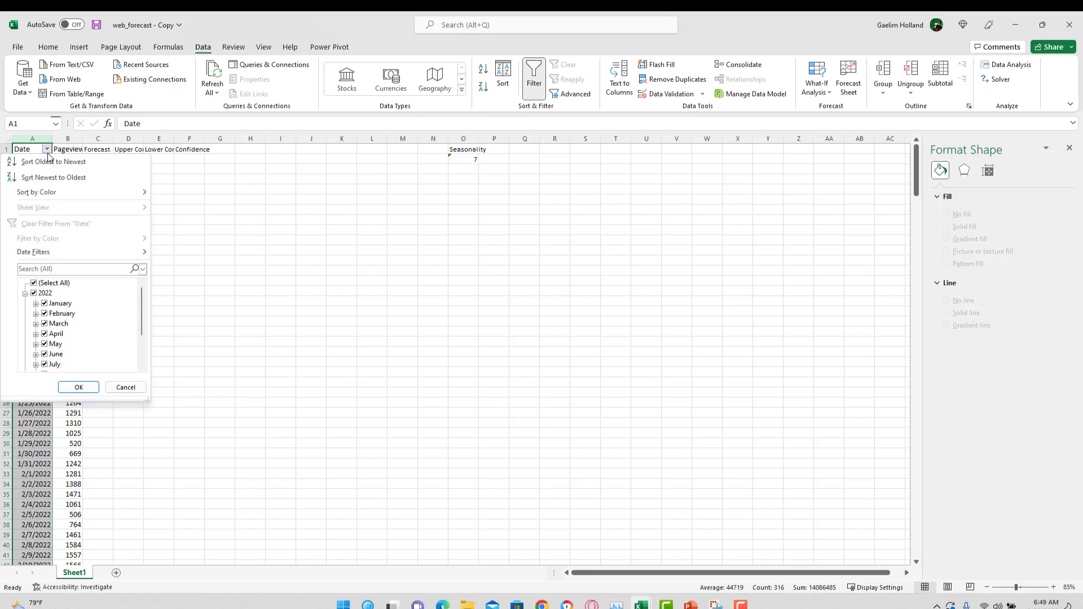
{"action": "left_click", "coordinate": [44, 304]}
{"action": "left_click", "coordinate": [45, 314]}
{"action": "left_click", "coordinate": [44, 324]}
{"action": "left_click", "coordinate": [45, 334]}
{"action": "left_click", "coordinate": [45, 344]}
{"action": "left_click", "coordinate": [45, 354]}
{"action": "left_click", "coordinate": [78, 388]}
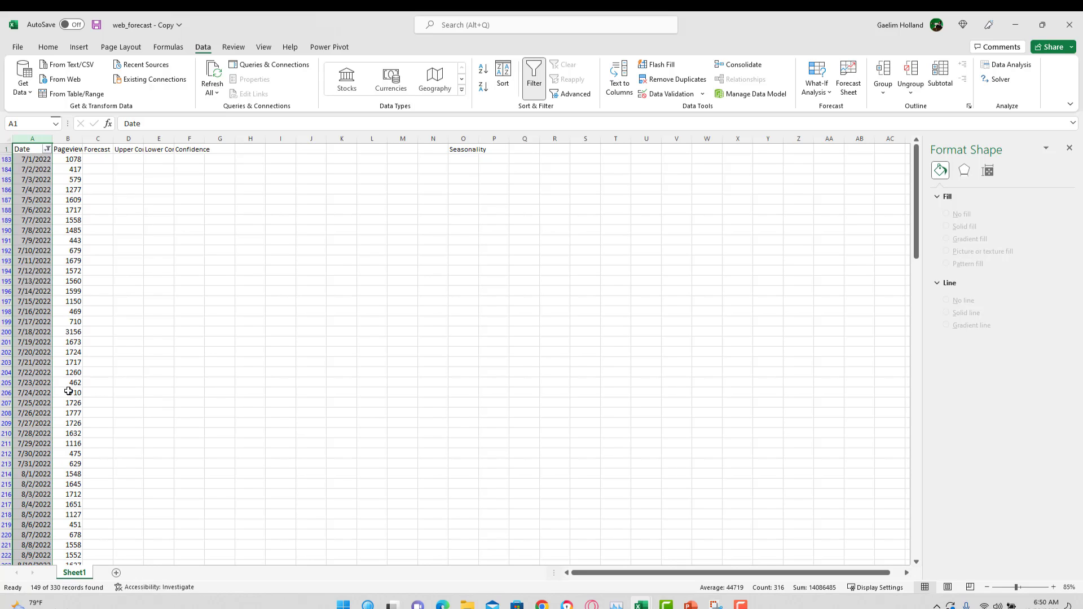
Enlarge the chart, shift it left, and move the legend up beneath the title
{"action": "left_click", "coordinate": [653, 435]}
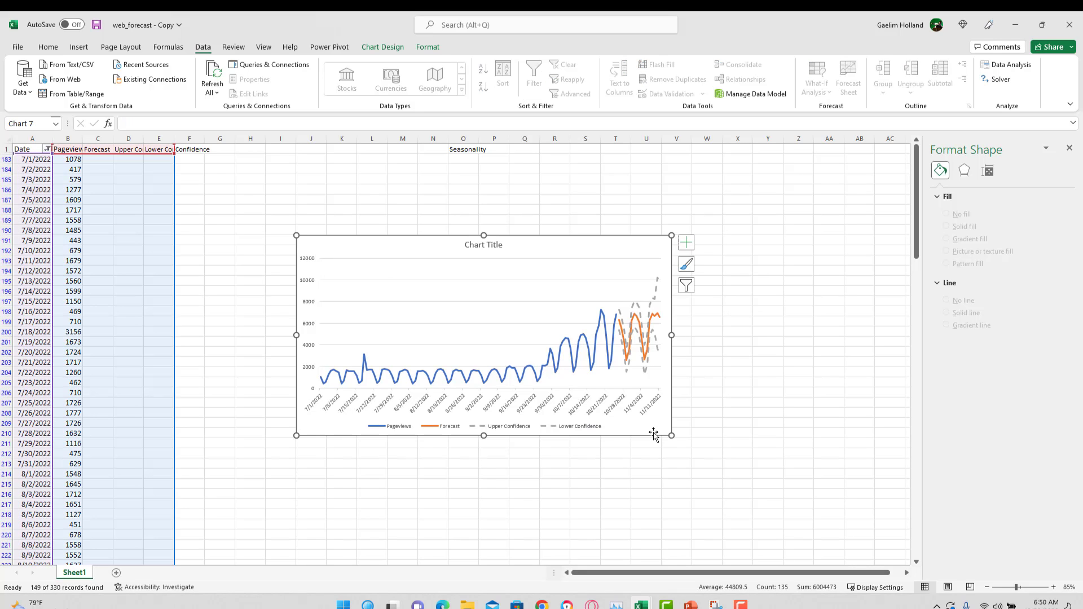
{"action": "left_click_drag", "start_coordinate": [671, 435], "coordinate": [783, 480]}
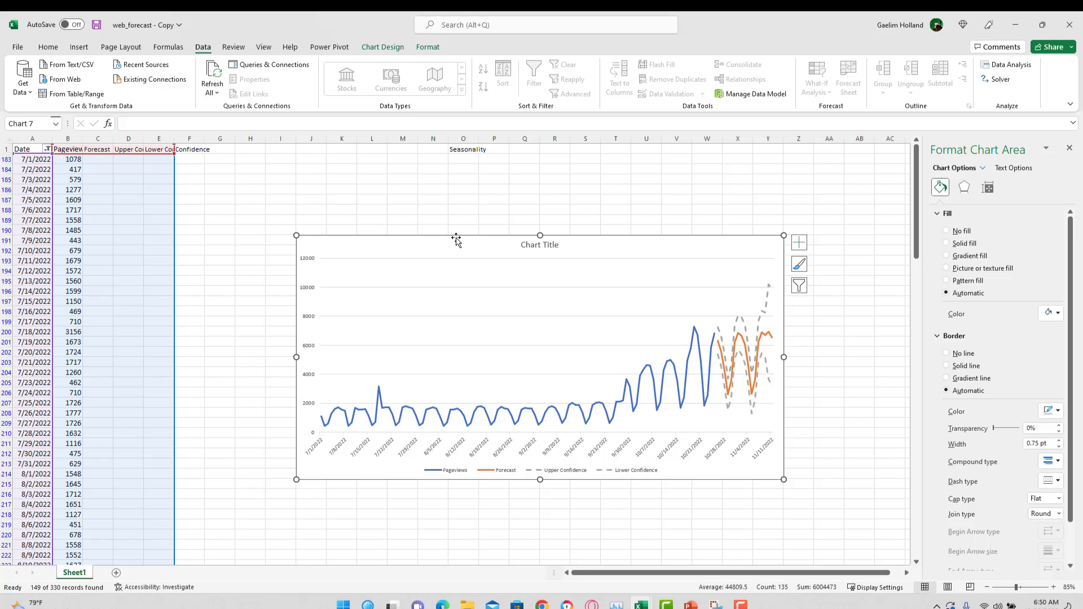
{"action": "left_click_drag", "start_coordinate": [455, 239], "coordinate": [379, 239]}
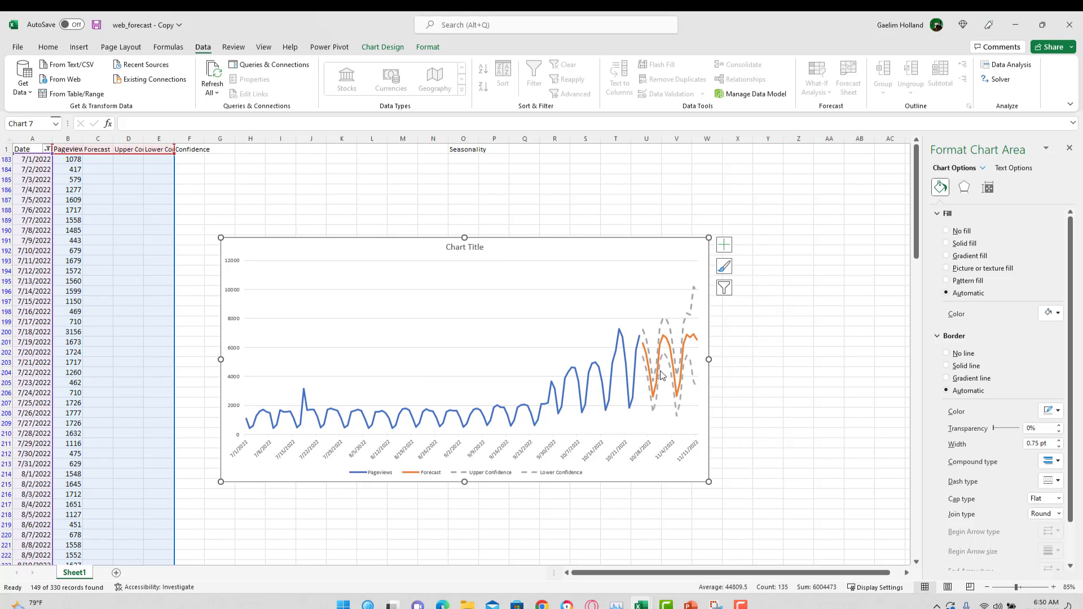
{"action": "left_click", "coordinate": [531, 348]}
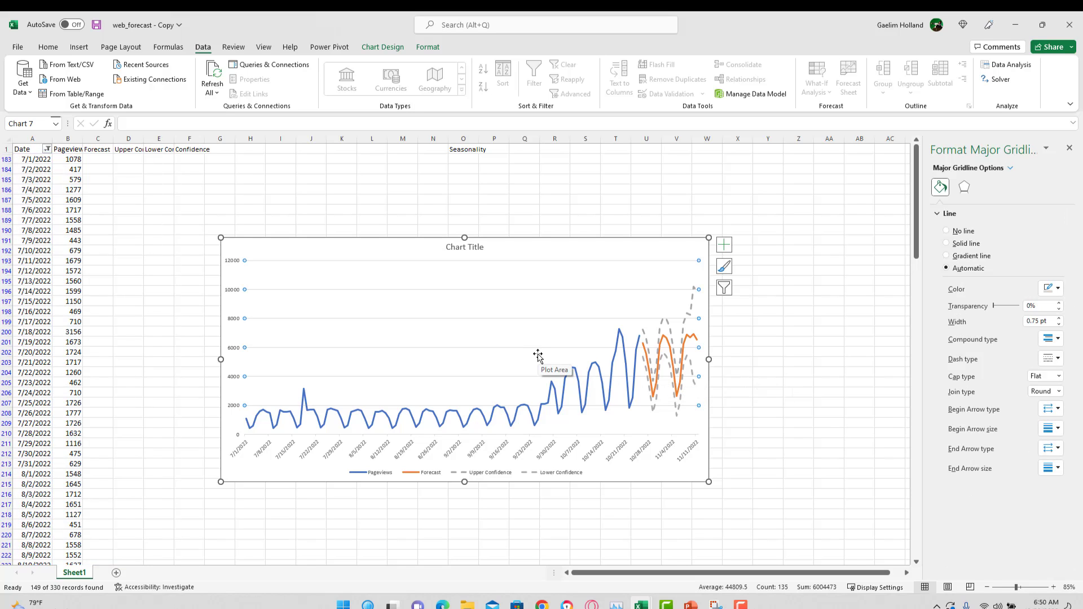
{"action": "key", "text": "Escape"}
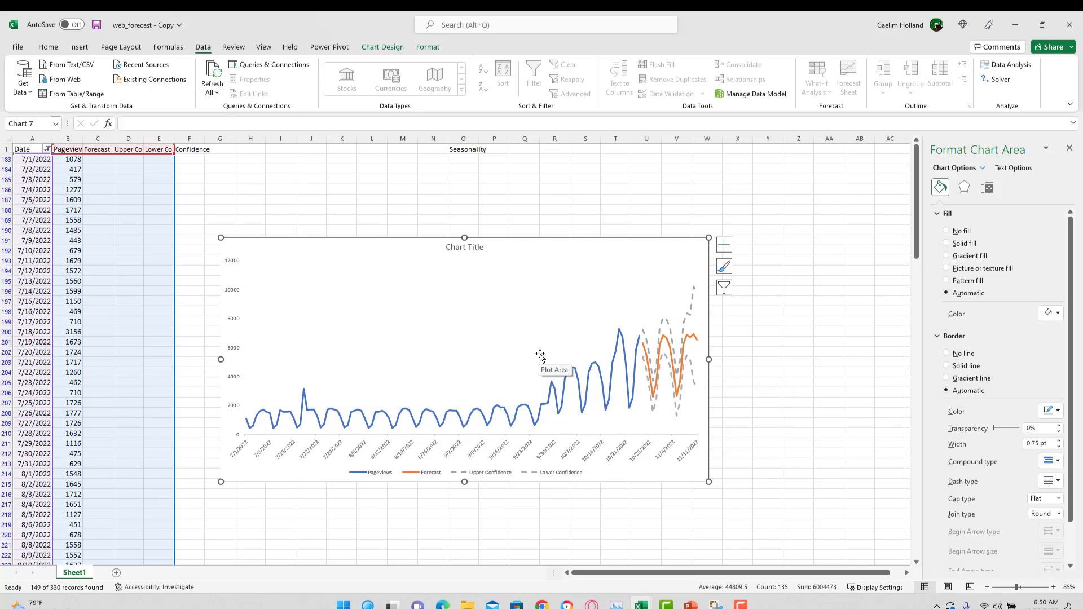
{"action": "left_click", "coordinate": [454, 474]}
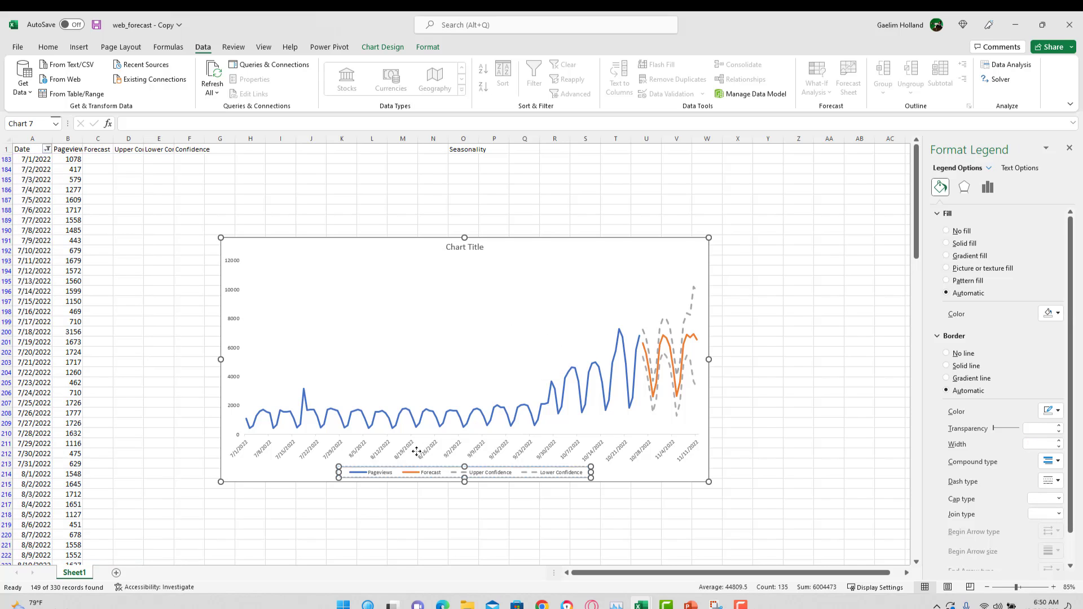
{"action": "left_click_drag", "start_coordinate": [448, 471], "coordinate": [465, 263]}
Replace the 'Chart Title' placeholder with 'Forecast: 14 DAYS'
{"action": "left_click", "coordinate": [466, 249]}
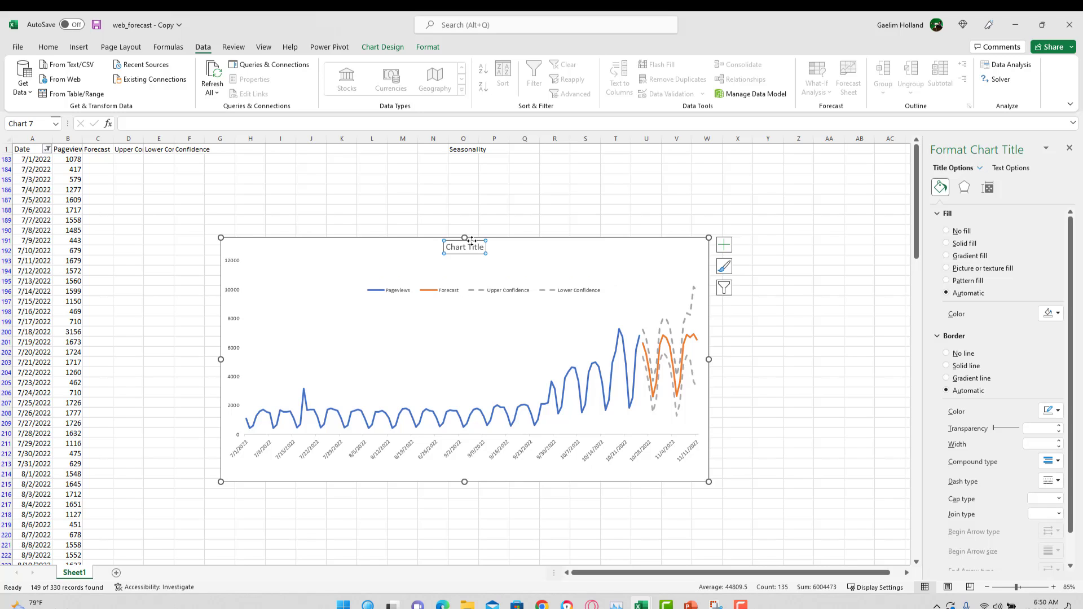
{"action": "key", "text": "Escape"}
{"action": "left_click", "coordinate": [474, 255]}
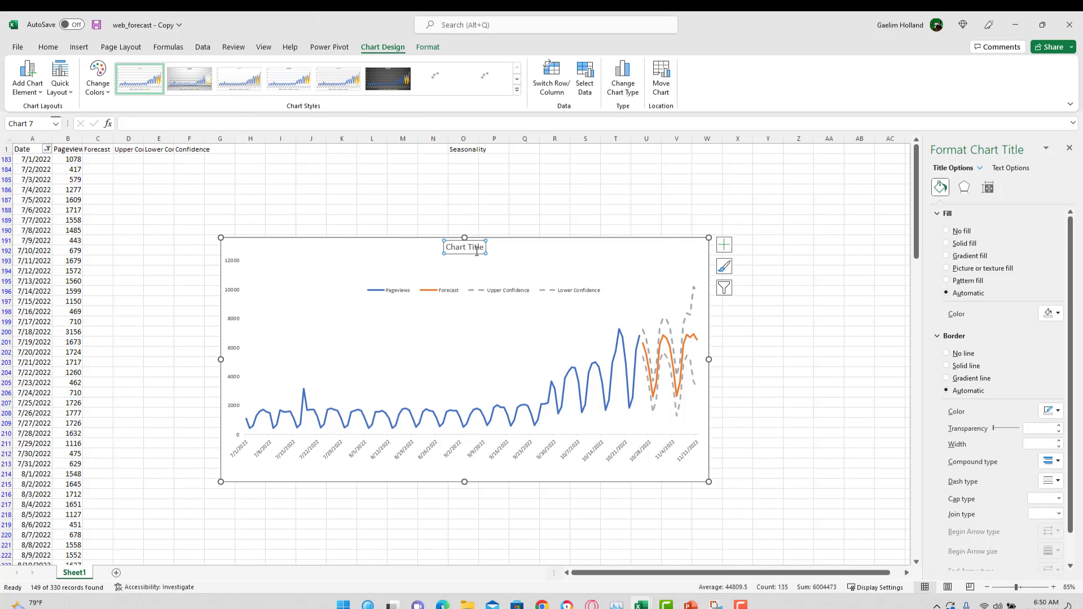
{"action": "left_click_drag", "start_coordinate": [484, 247], "coordinate": [444, 247]}
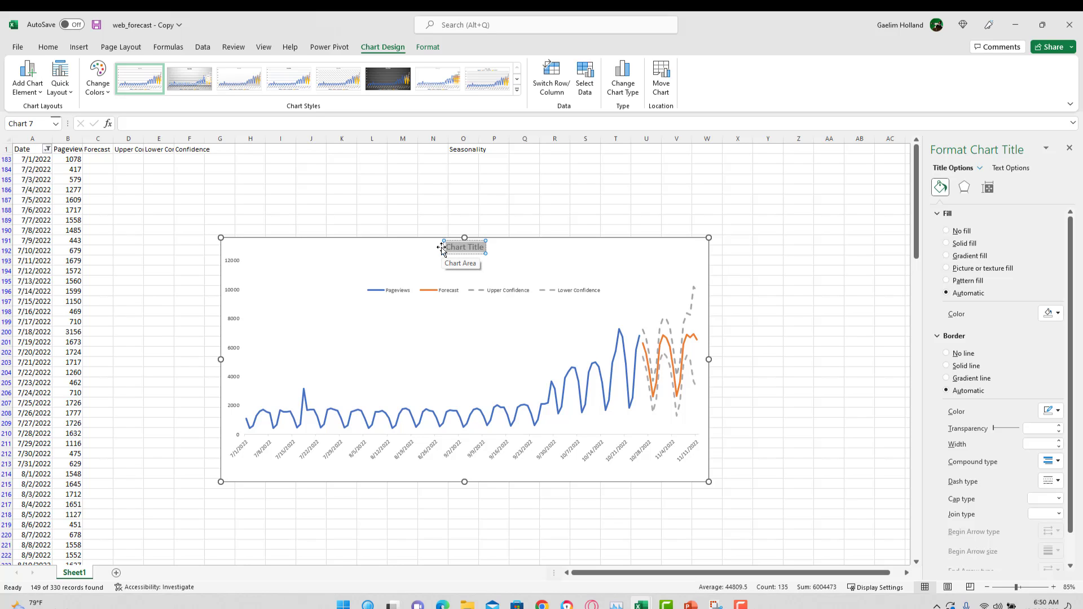
{"action": "type", "text": "Forecast: 14 DAYS"}
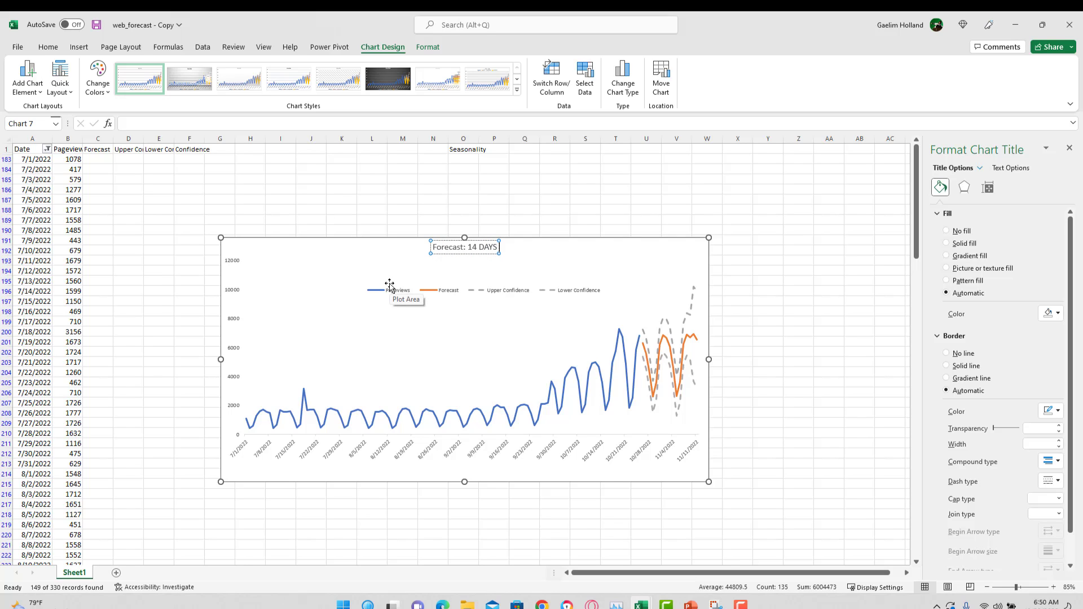
{"action": "type", "text": " ="}
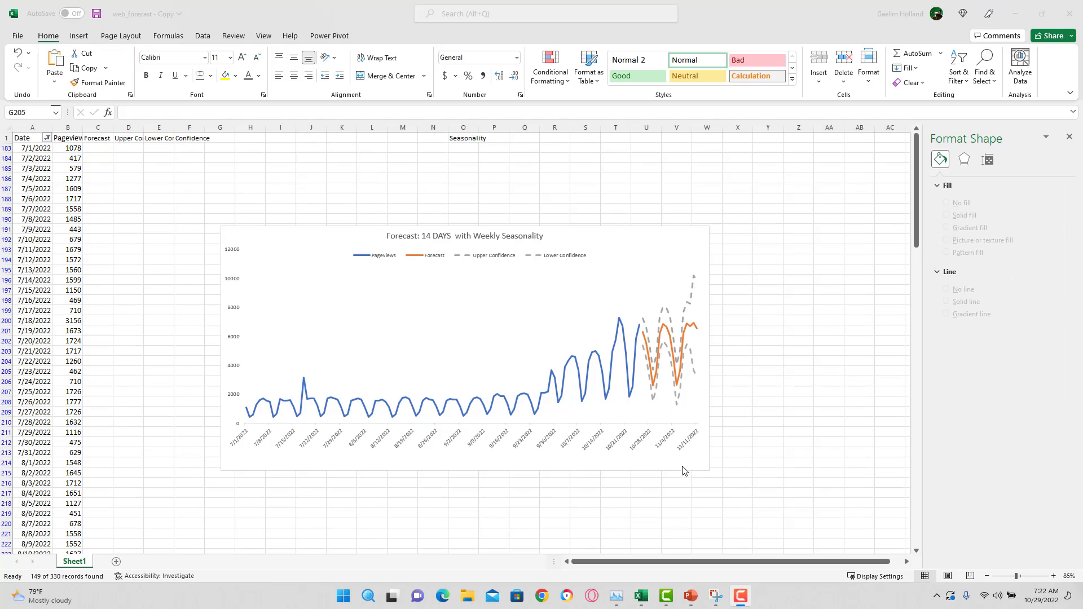
Enlarge the chart and move it up-left so the axis dates are readable
{"action": "left_click", "coordinate": [704, 468]}
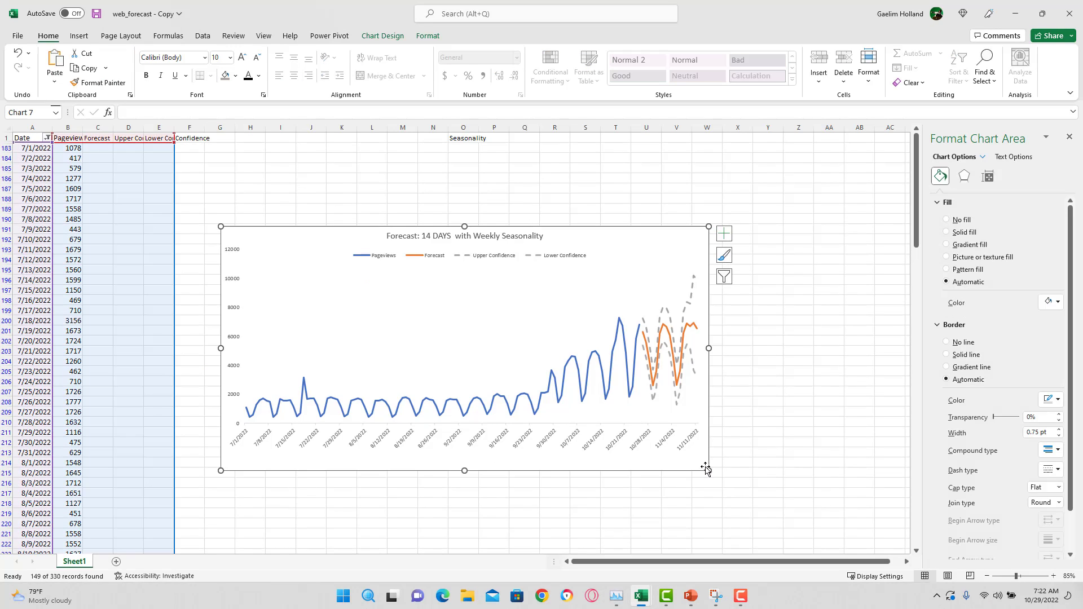
{"action": "left_click_drag", "start_coordinate": [705, 467], "coordinate": [780, 537]}
{"action": "left_click_drag", "start_coordinate": [543, 230], "coordinate": [508, 196]}
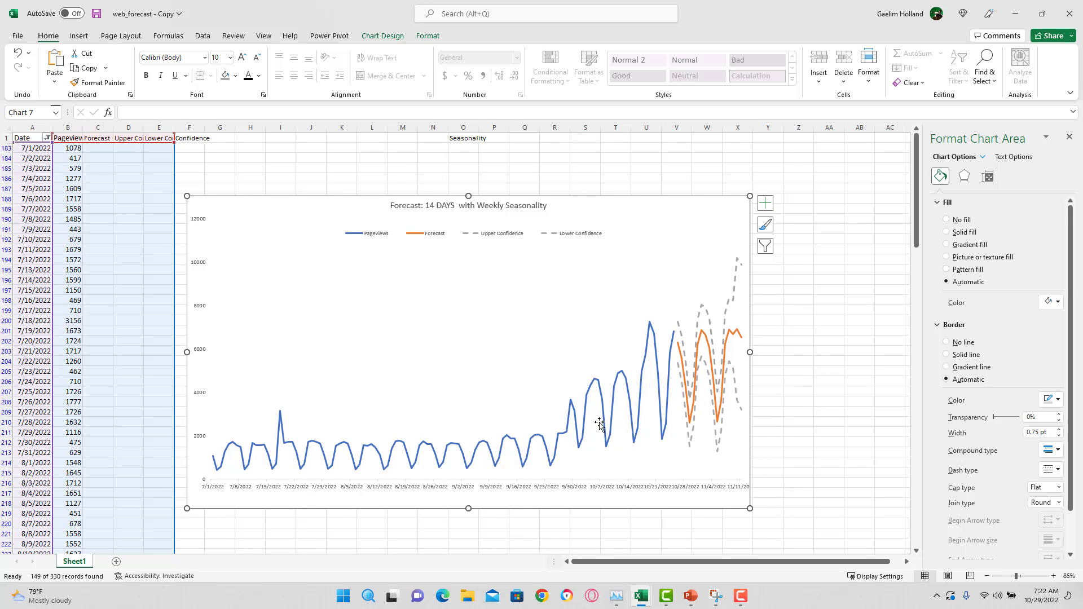
{"action": "left_click", "coordinate": [438, 316]}
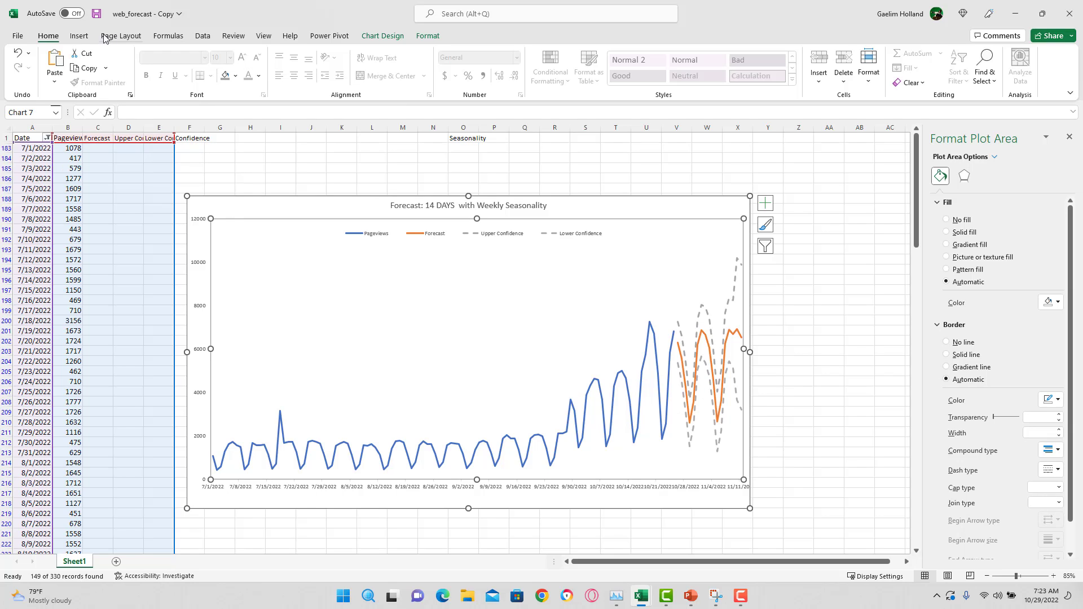
{"action": "left_click", "coordinate": [79, 36]}
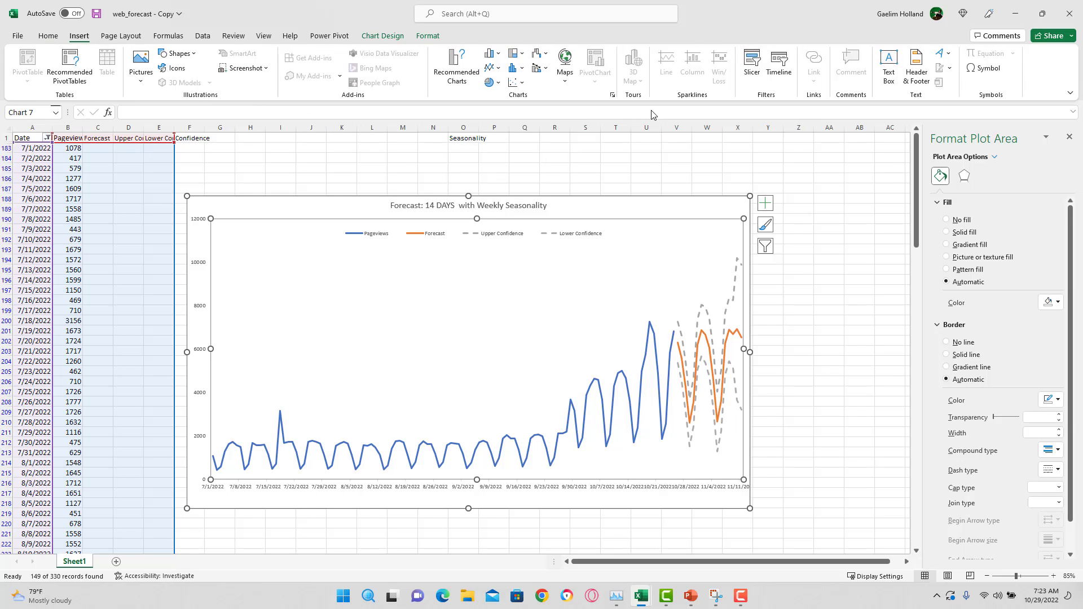
{"action": "left_click", "coordinate": [496, 446]}
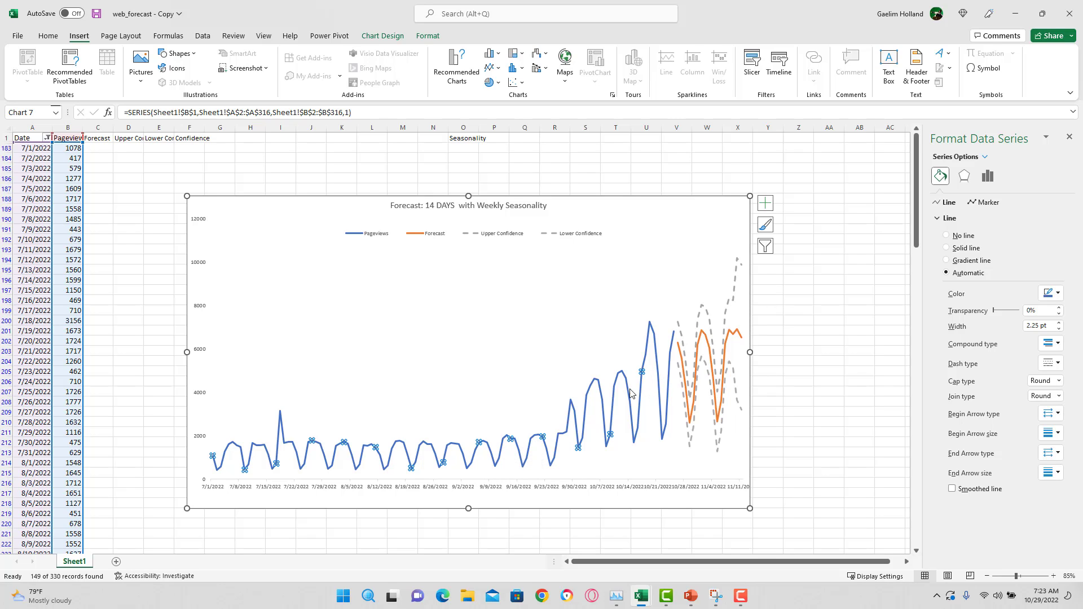
Add a dotted linear trendline, Linear (Pageviews), to the Pageviews series
{"action": "right_click", "coordinate": [575, 414]}
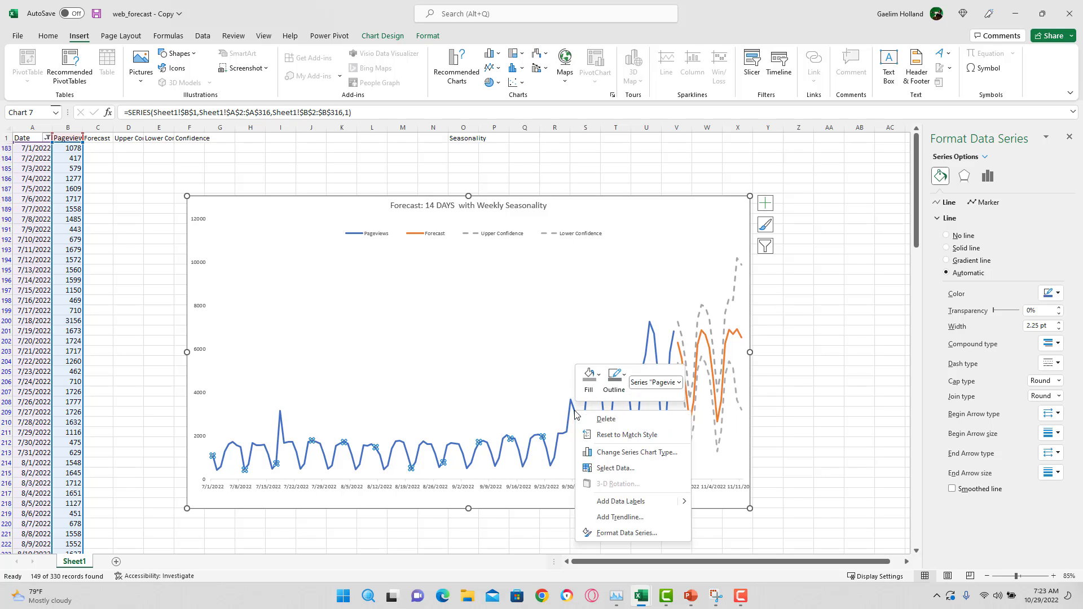
{"action": "left_click", "coordinate": [620, 517]}
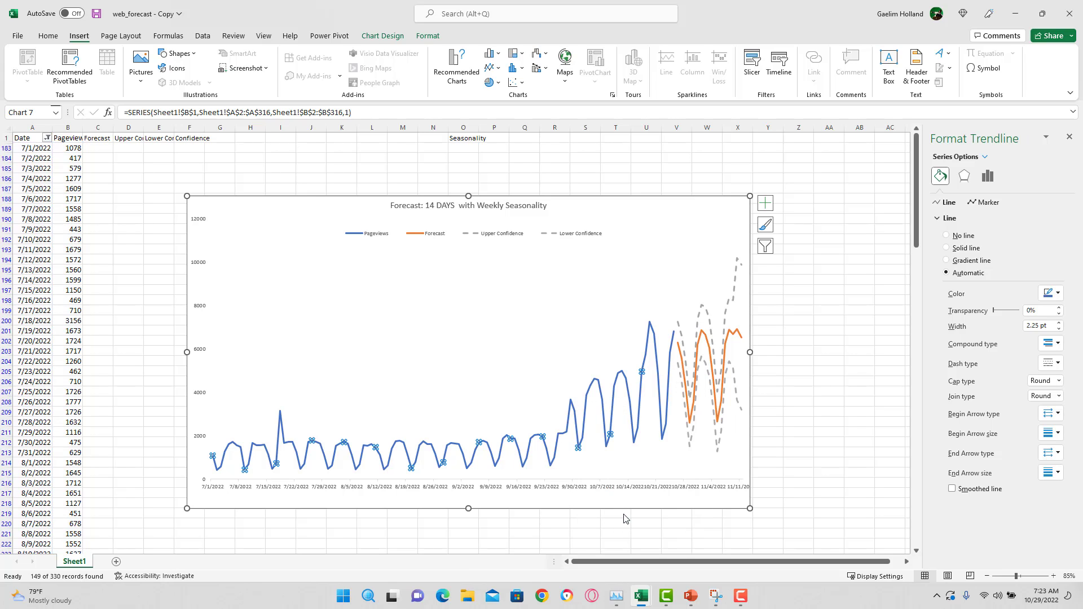